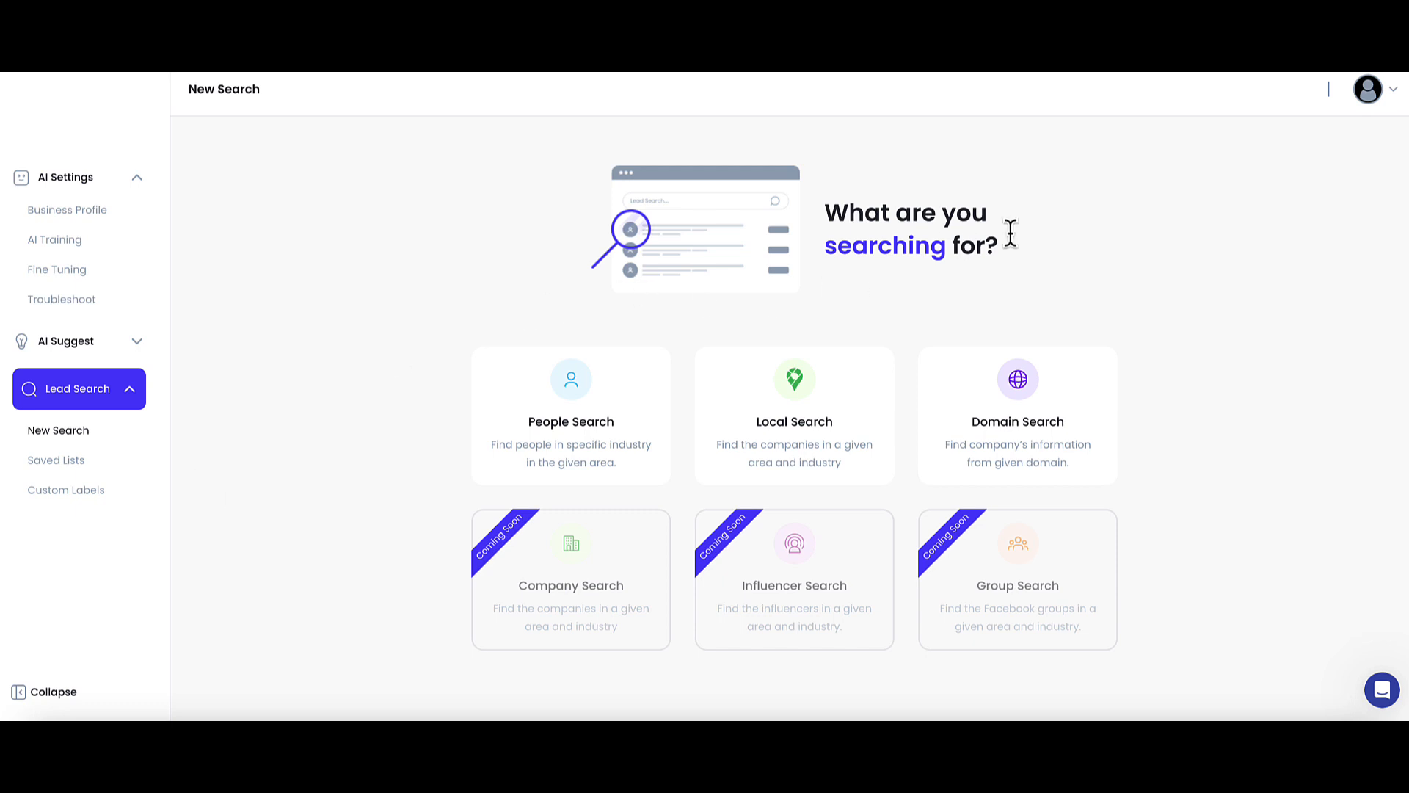
- Open the Chicago Realtors 2 list from the saved lead lists
left_click(1370, 97)
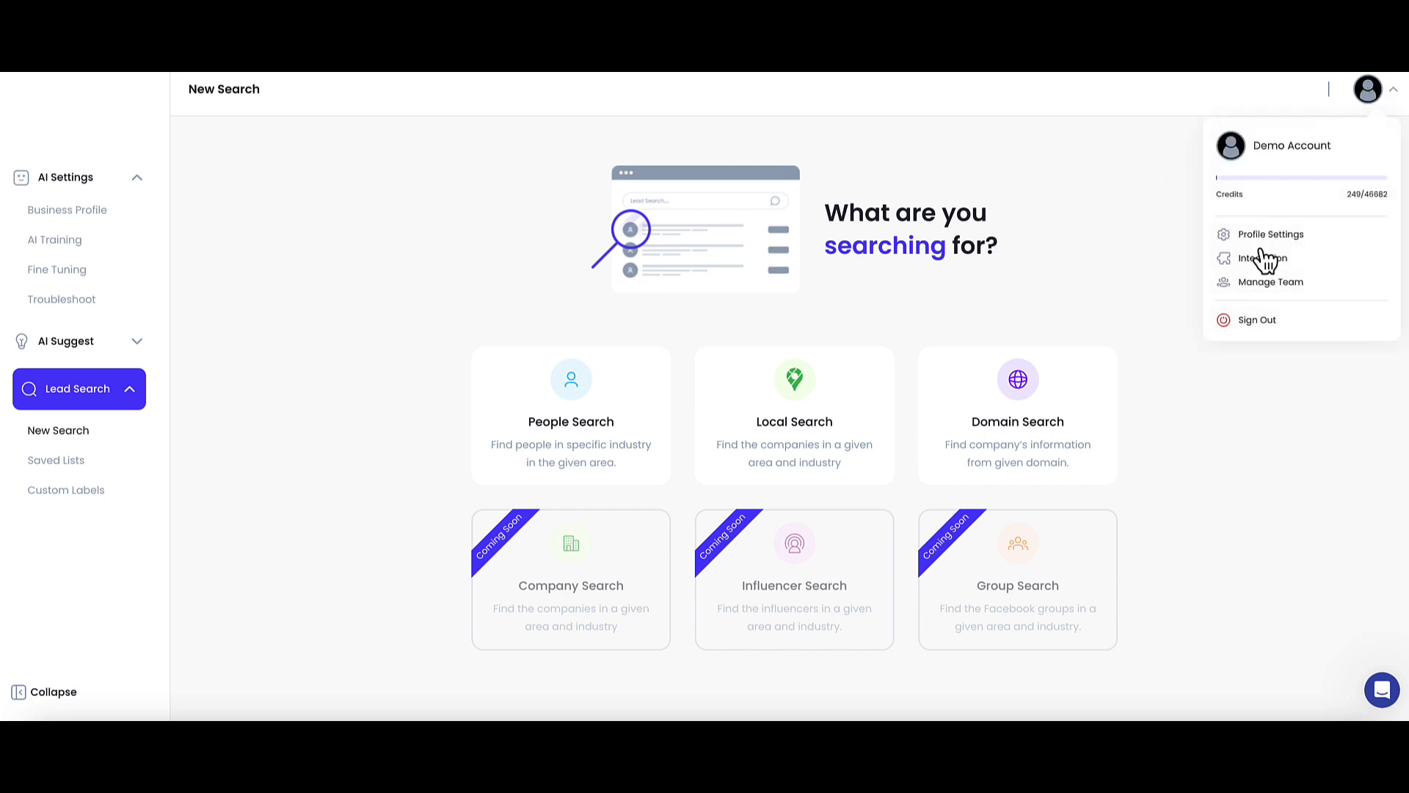
left_click(1169, 266)
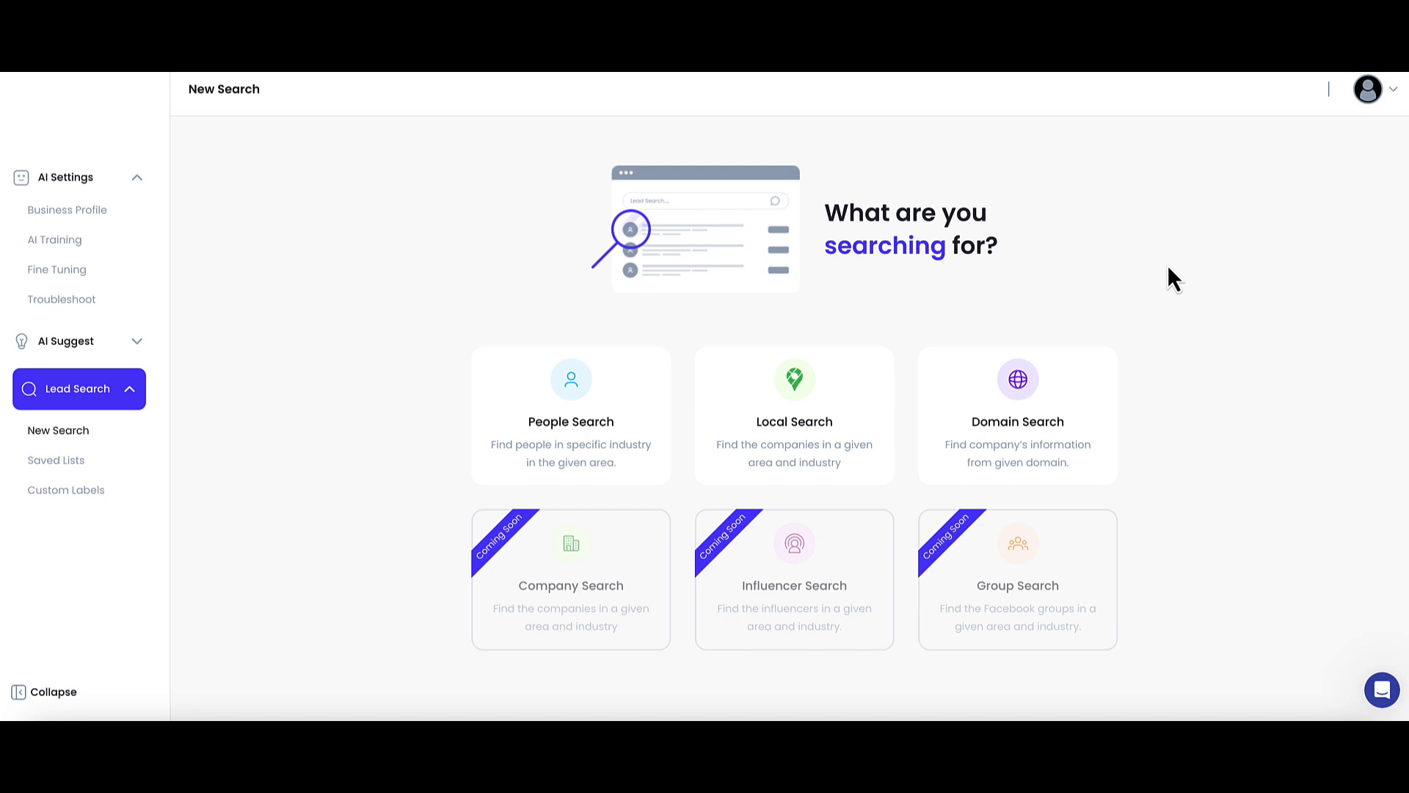
left_click(53, 460)
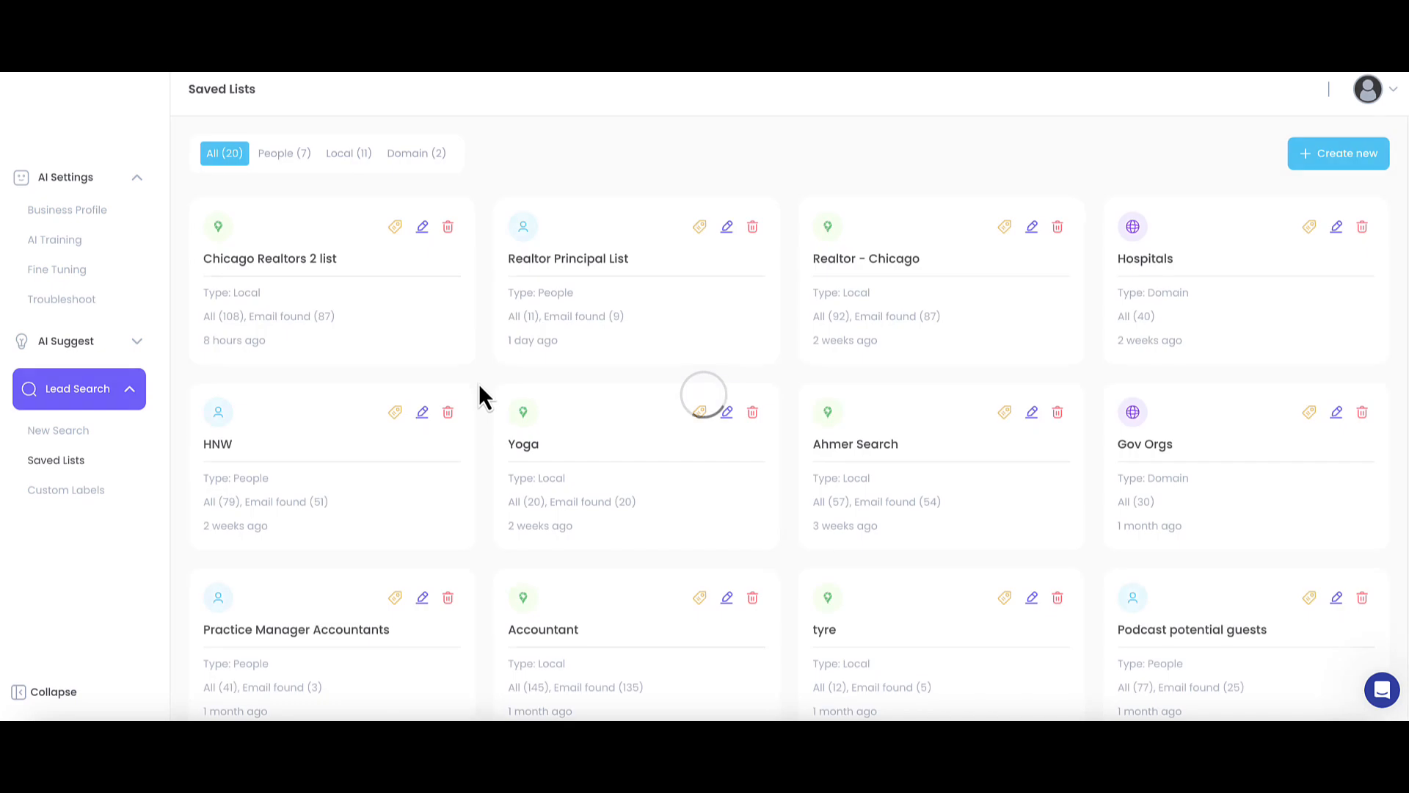
left_click(419, 309)
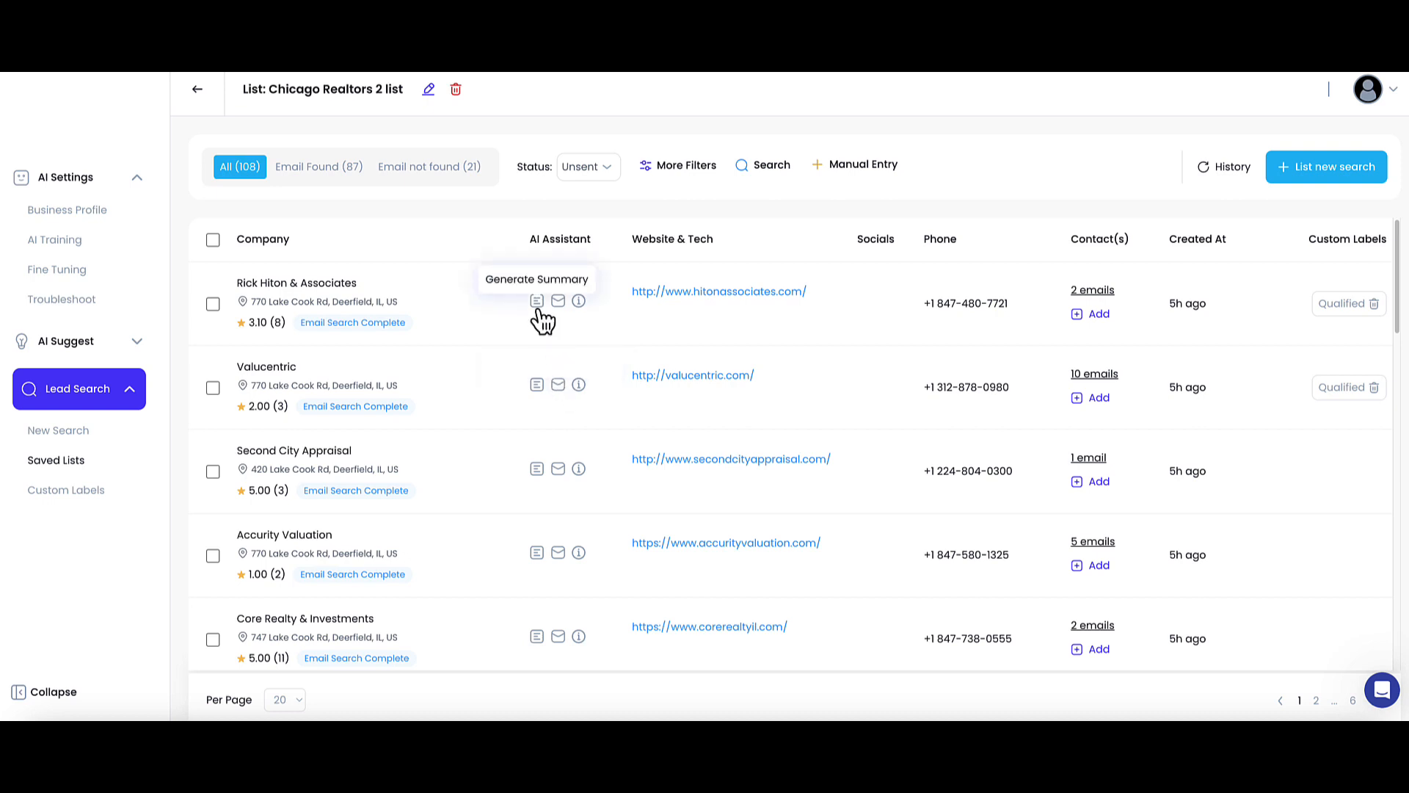
- Select all records on the list page, view the bulk AI assistant options, and clear the selection
left_click_drag(536, 244, 587, 237)
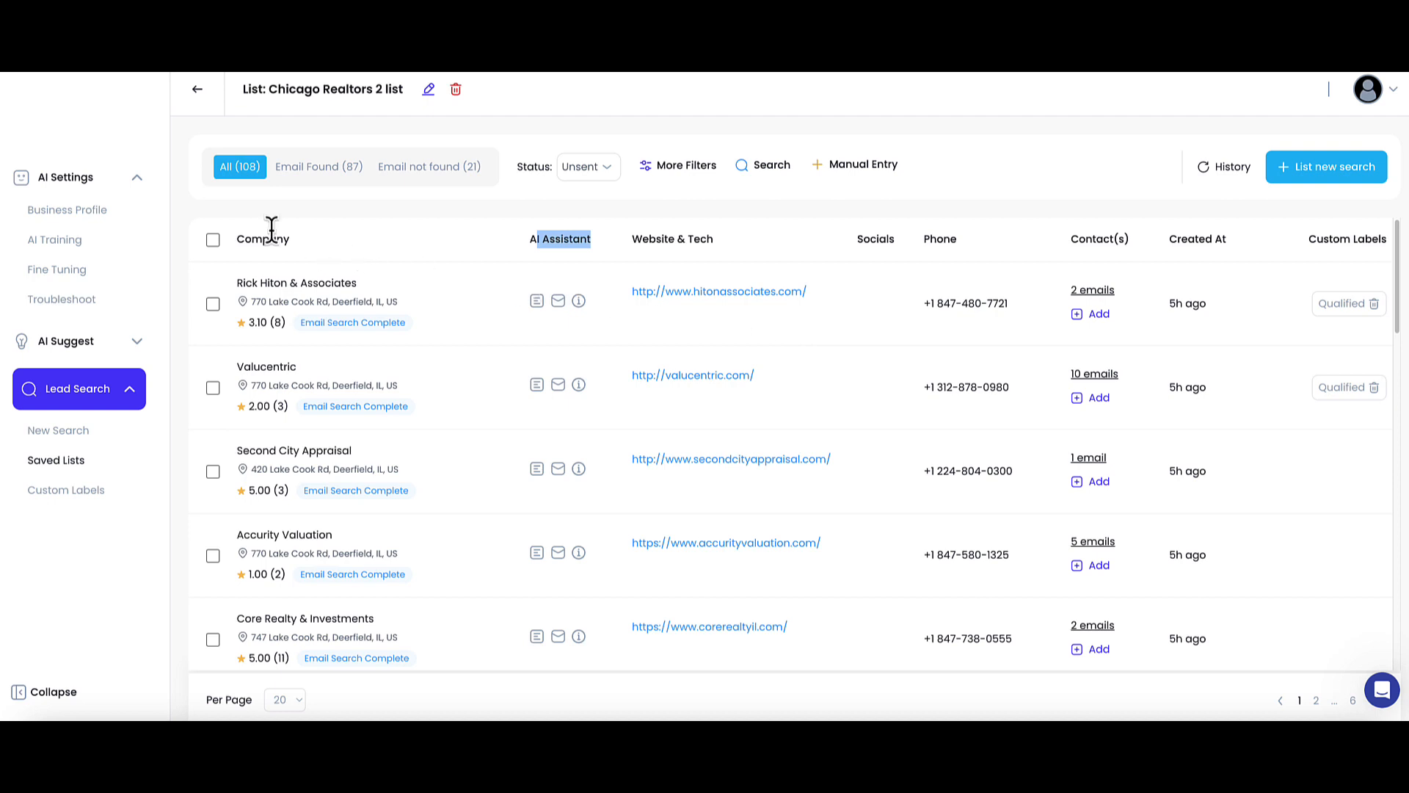
left_click(213, 239)
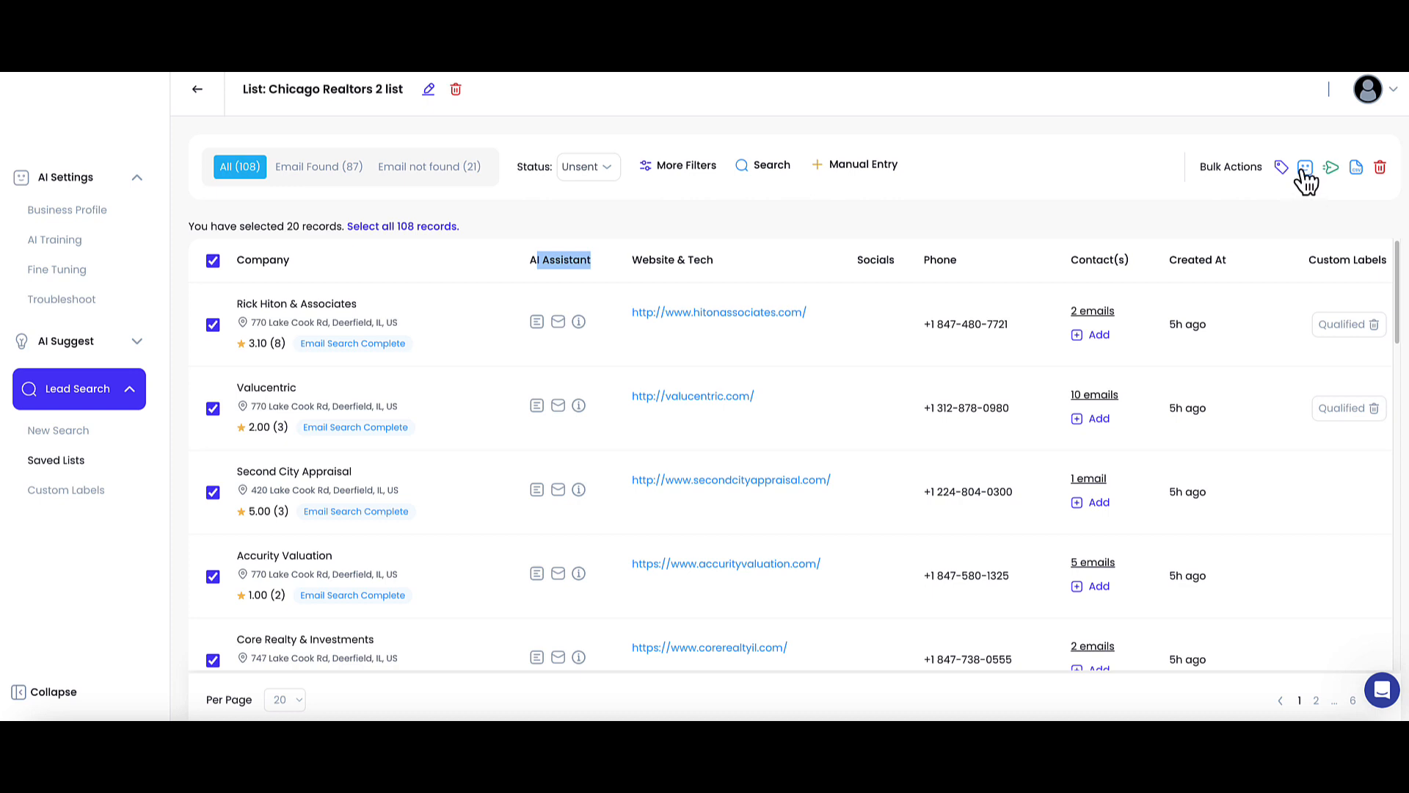
mouse_move(1306, 173)
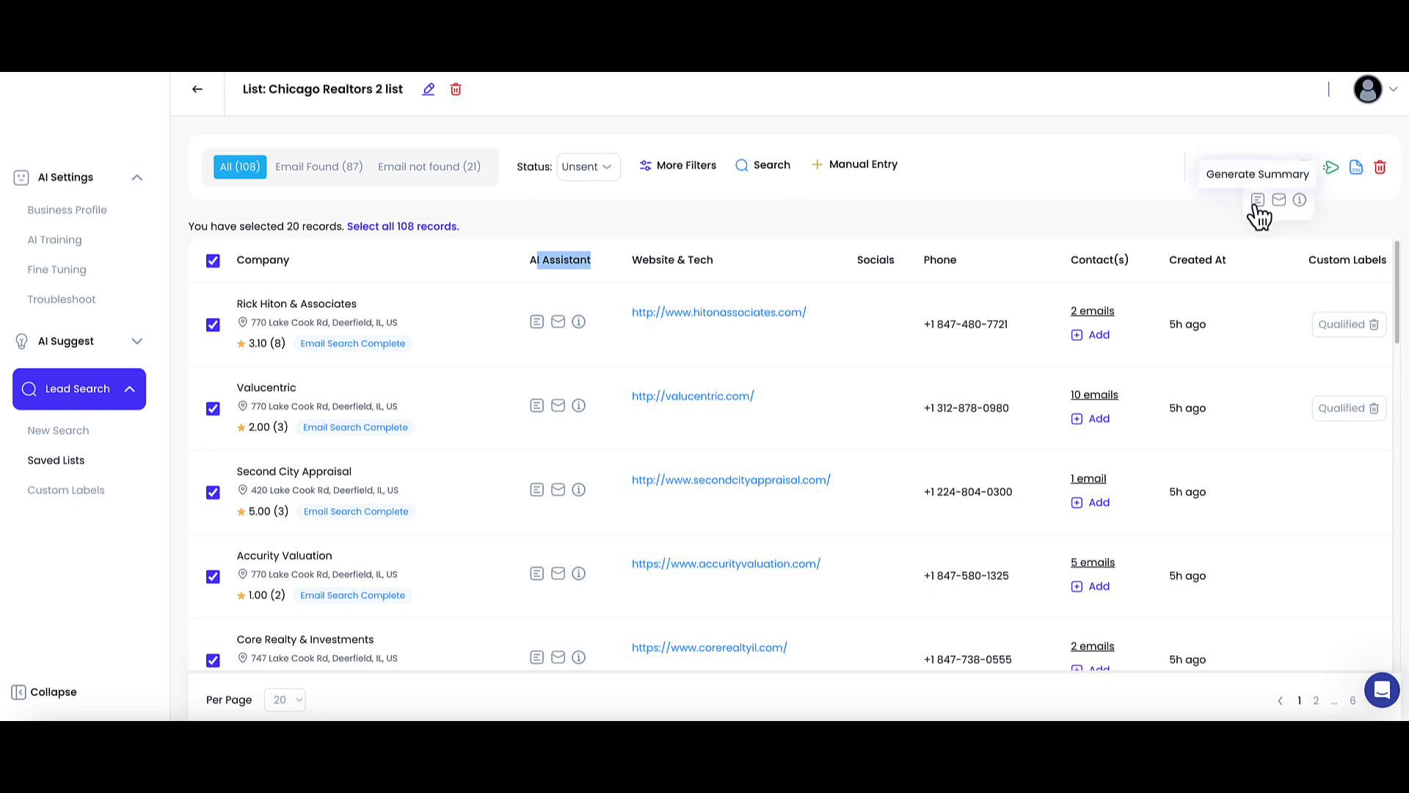
left_click(1212, 206)
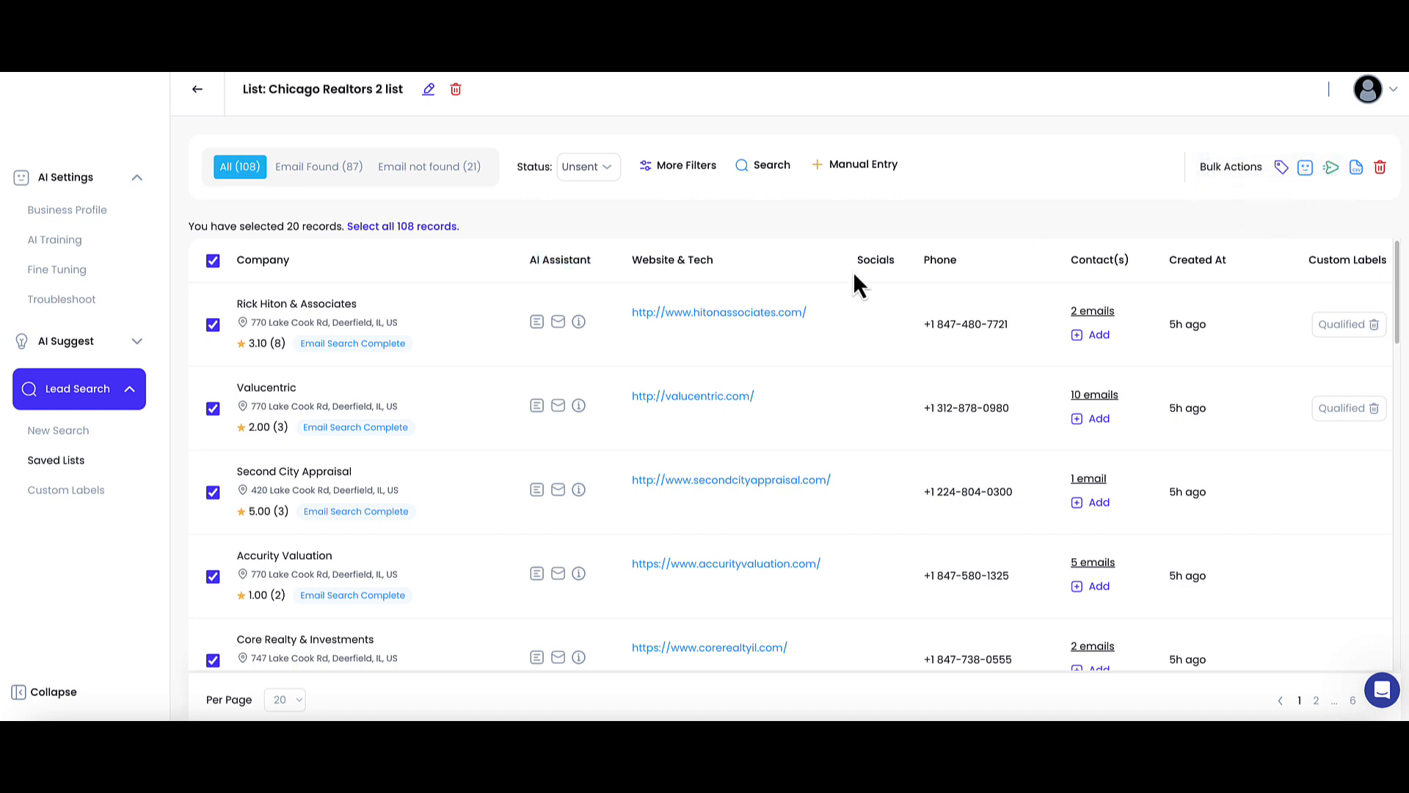
left_click(212, 262)
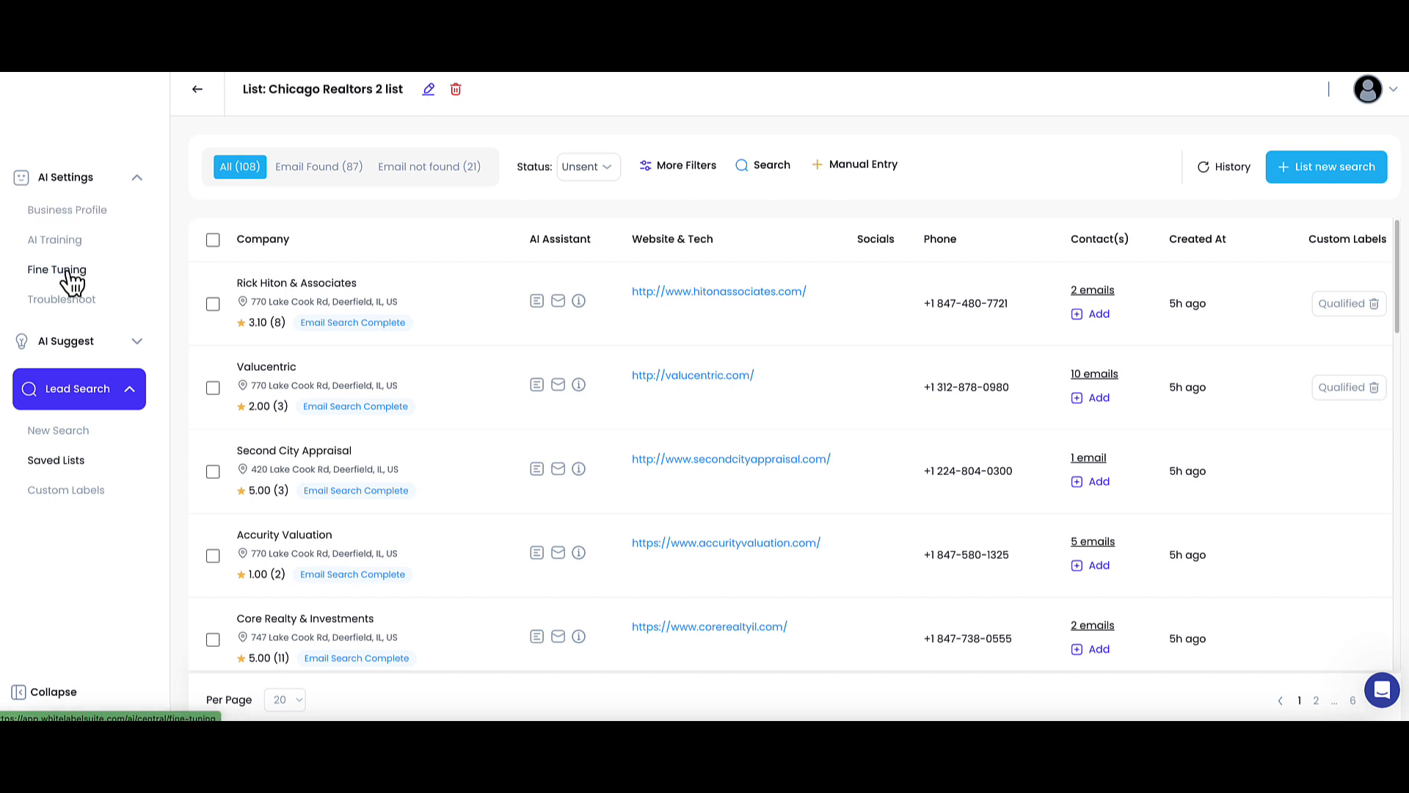
- Open the Business Profile settings and review which questions the profile asks about the business
left_click(92, 213)
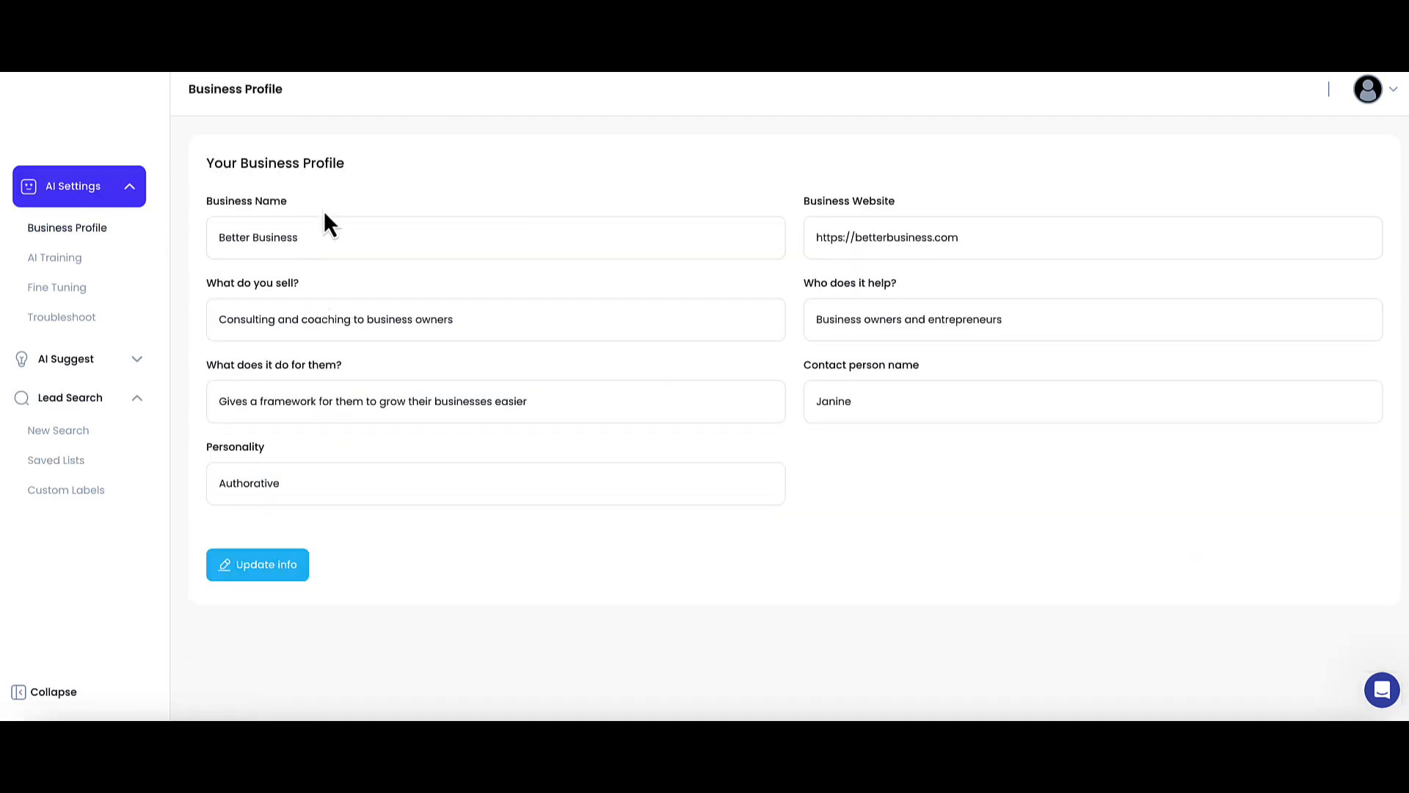
left_click_drag(817, 206, 837, 205)
left_click_drag(301, 284, 276, 283)
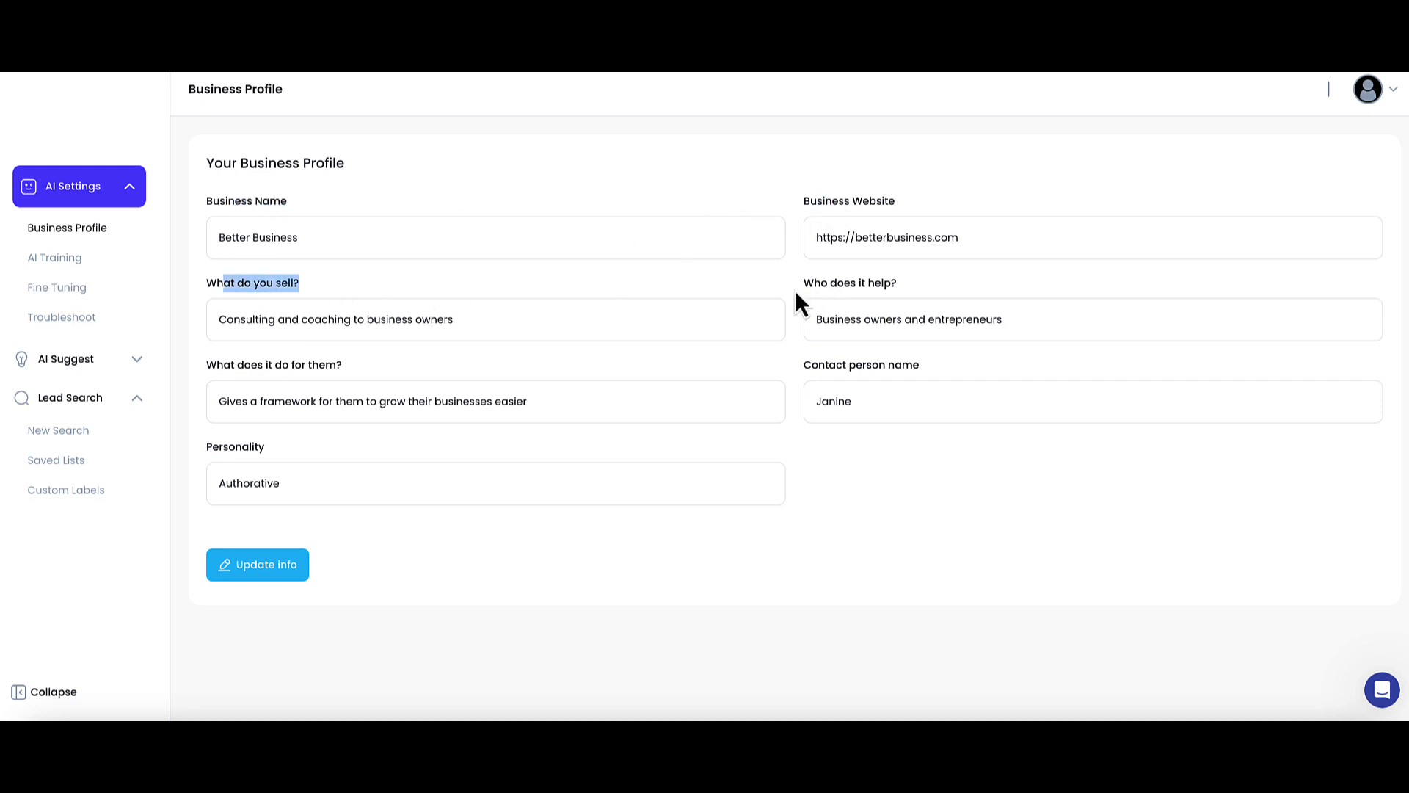
left_click_drag(800, 285, 868, 285)
left_click_drag(343, 365, 212, 370)
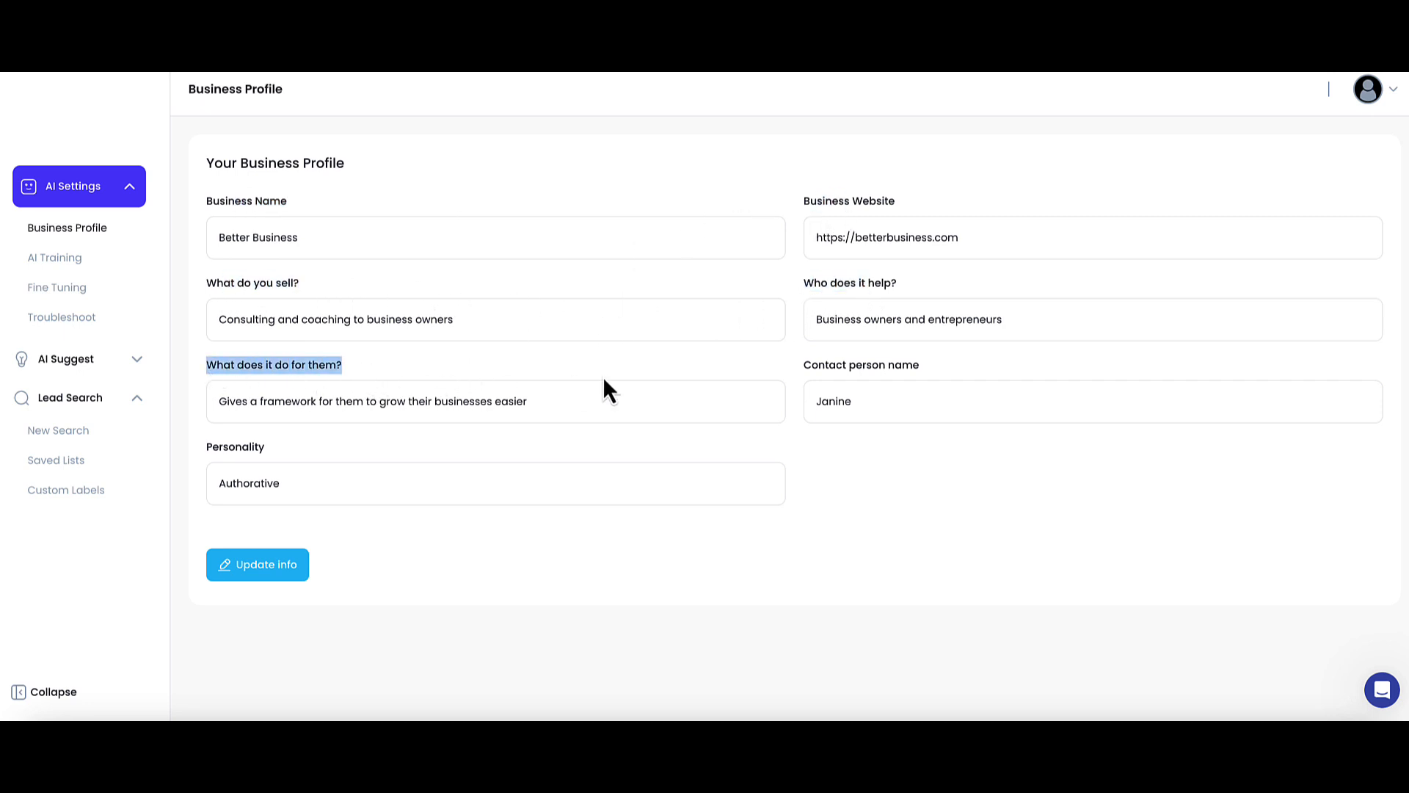
left_click_drag(803, 365, 876, 364)
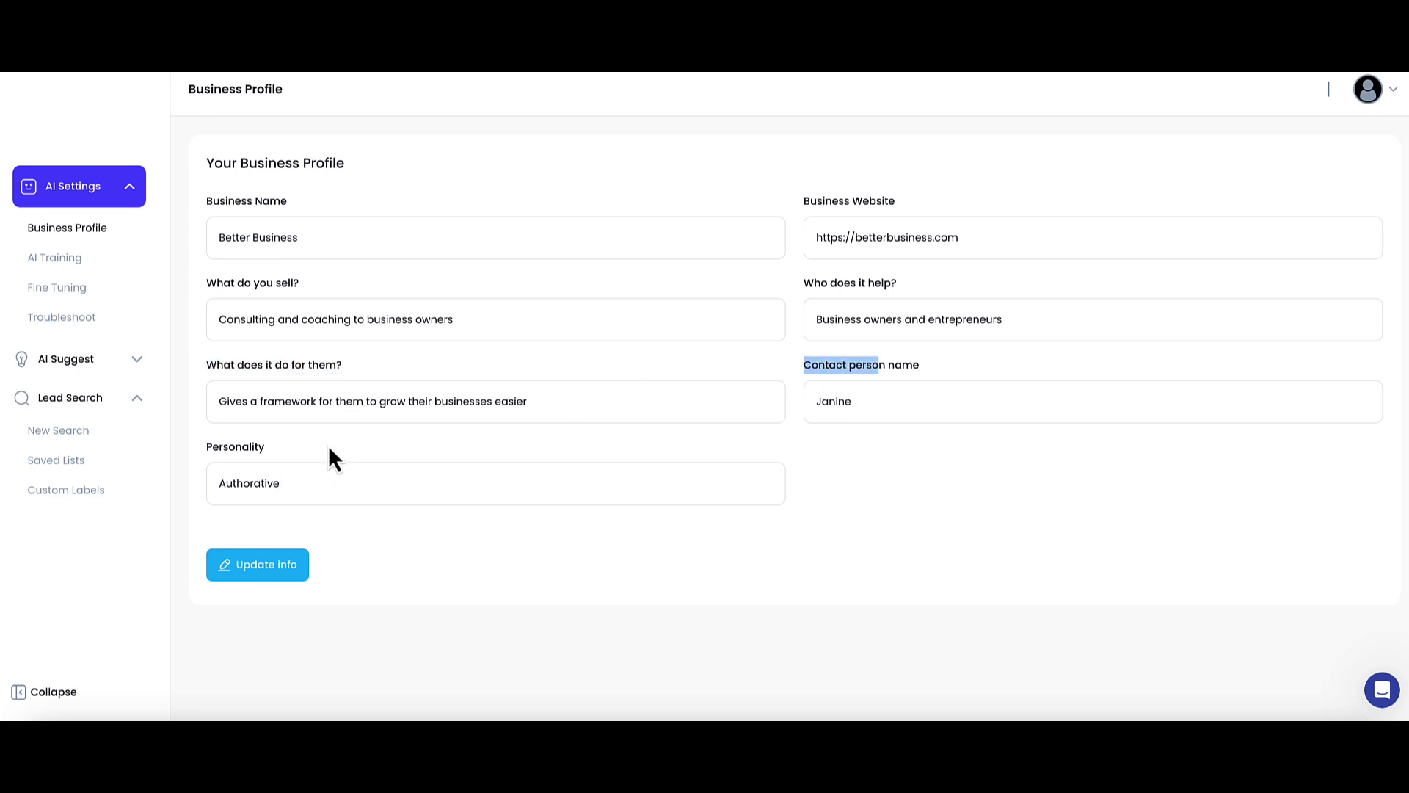
- Review the answers in the business profile, covering the name, product, audience, benefit, contact person and personality
left_click(311, 237)
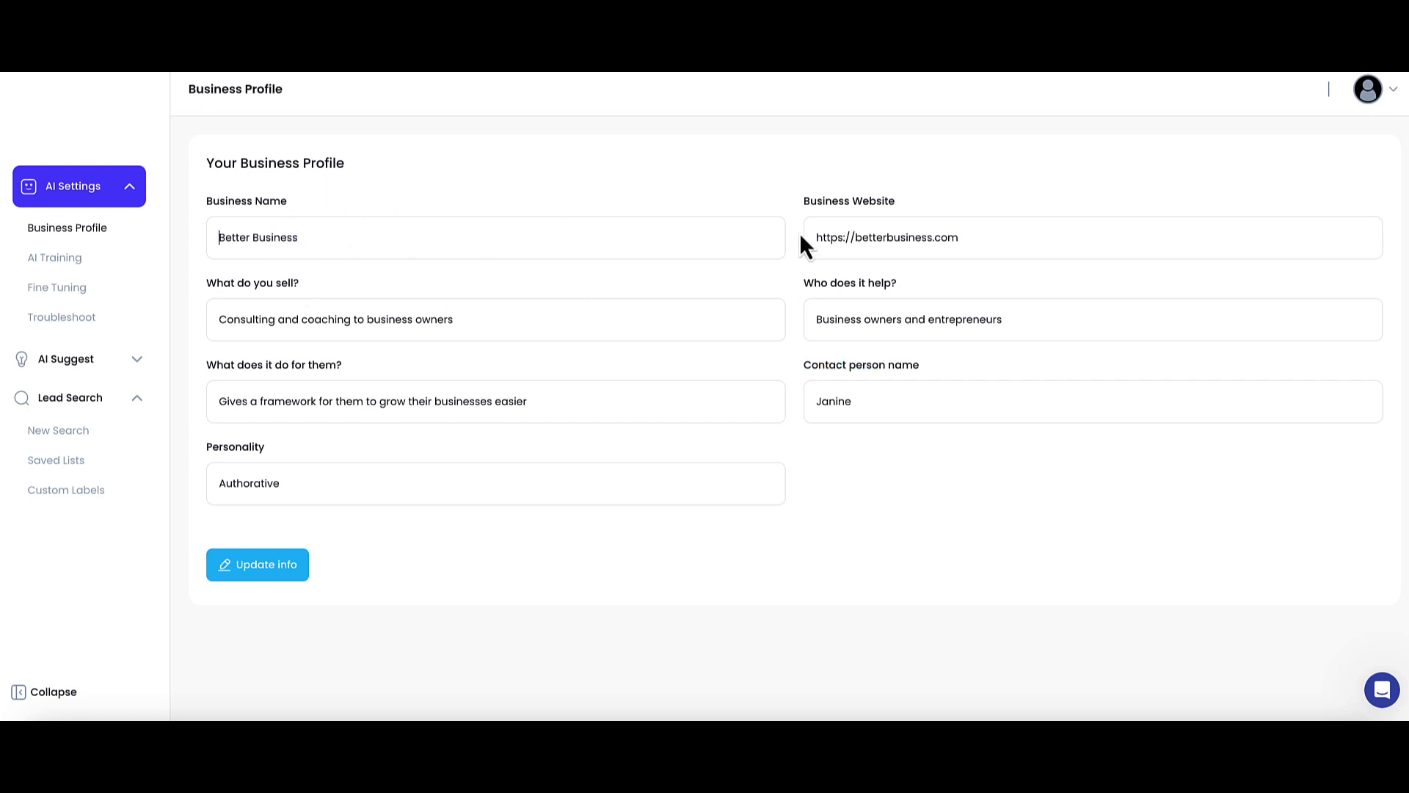
left_click_drag(276, 325, 397, 324)
left_click_drag(849, 323, 987, 323)
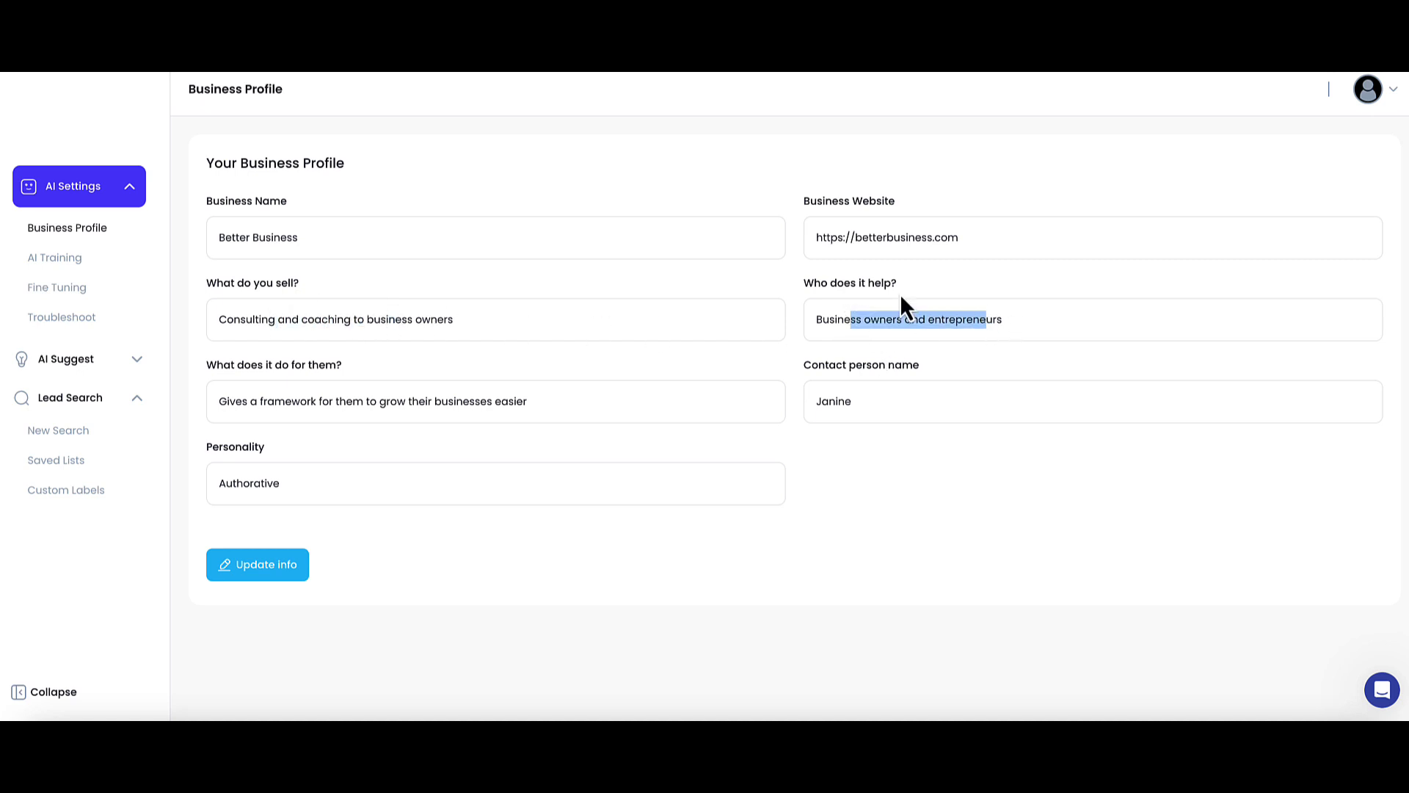
left_click_drag(850, 321, 856, 321)
left_click_drag(1017, 327, 897, 323)
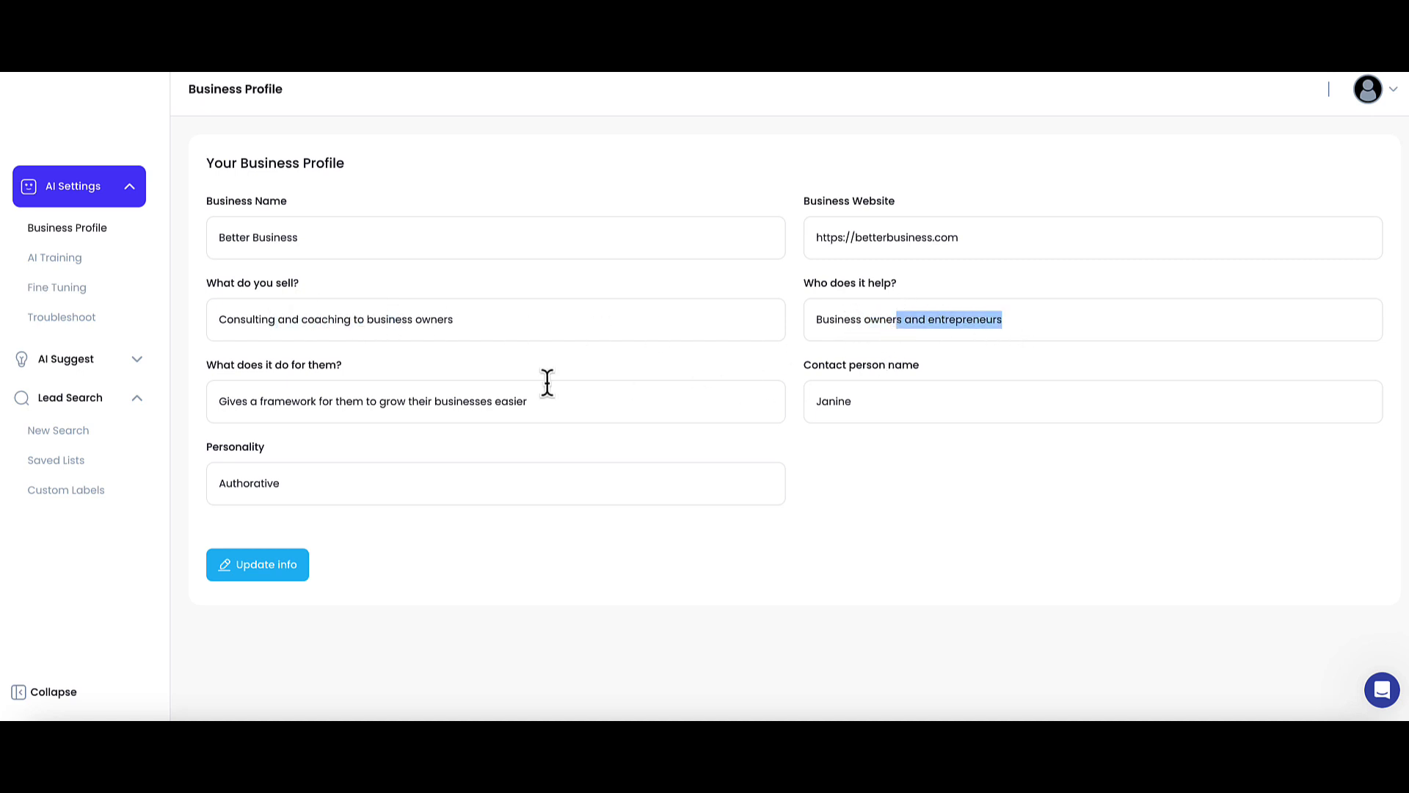
left_click(292, 405)
left_click_drag(292, 405, 385, 402)
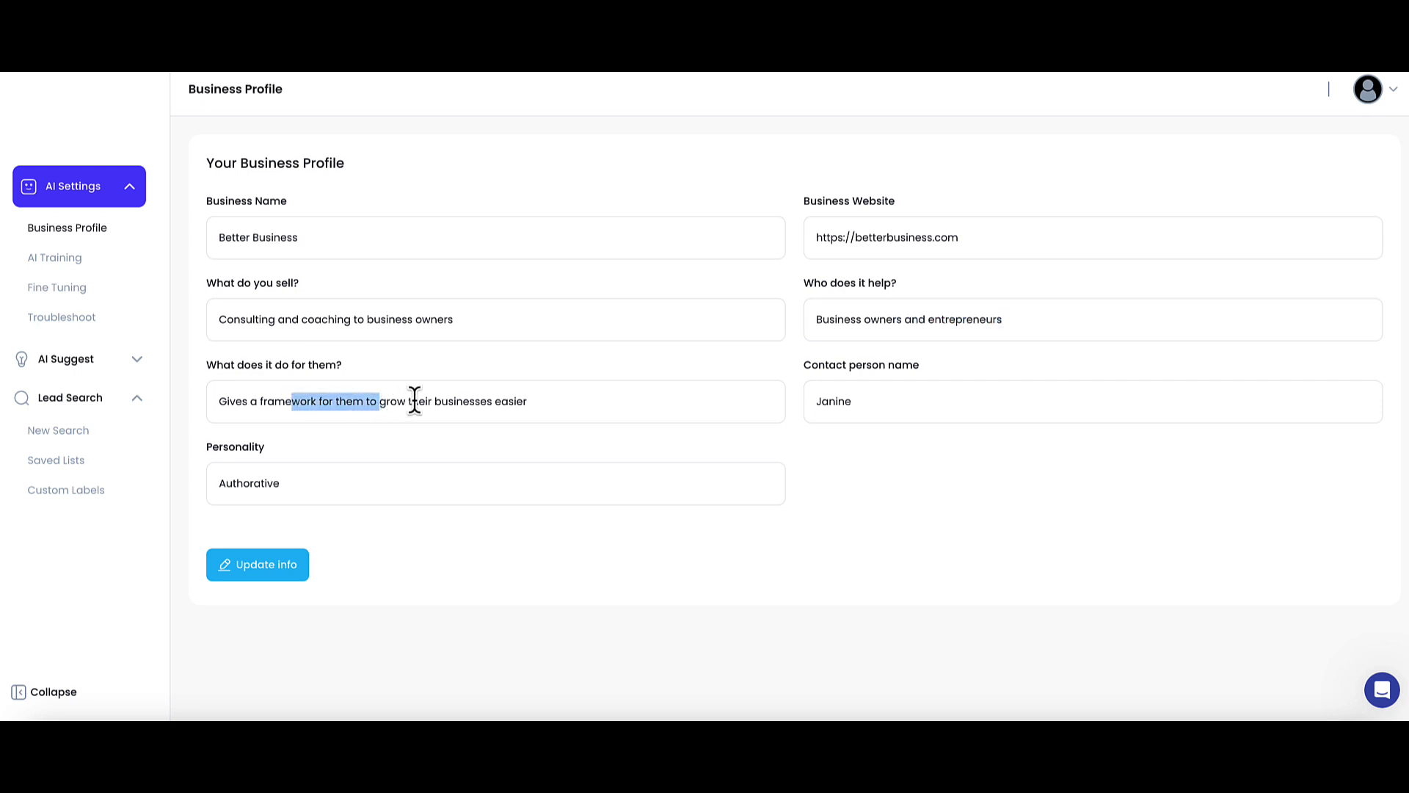
left_click(538, 403)
left_click_drag(887, 403, 830, 402)
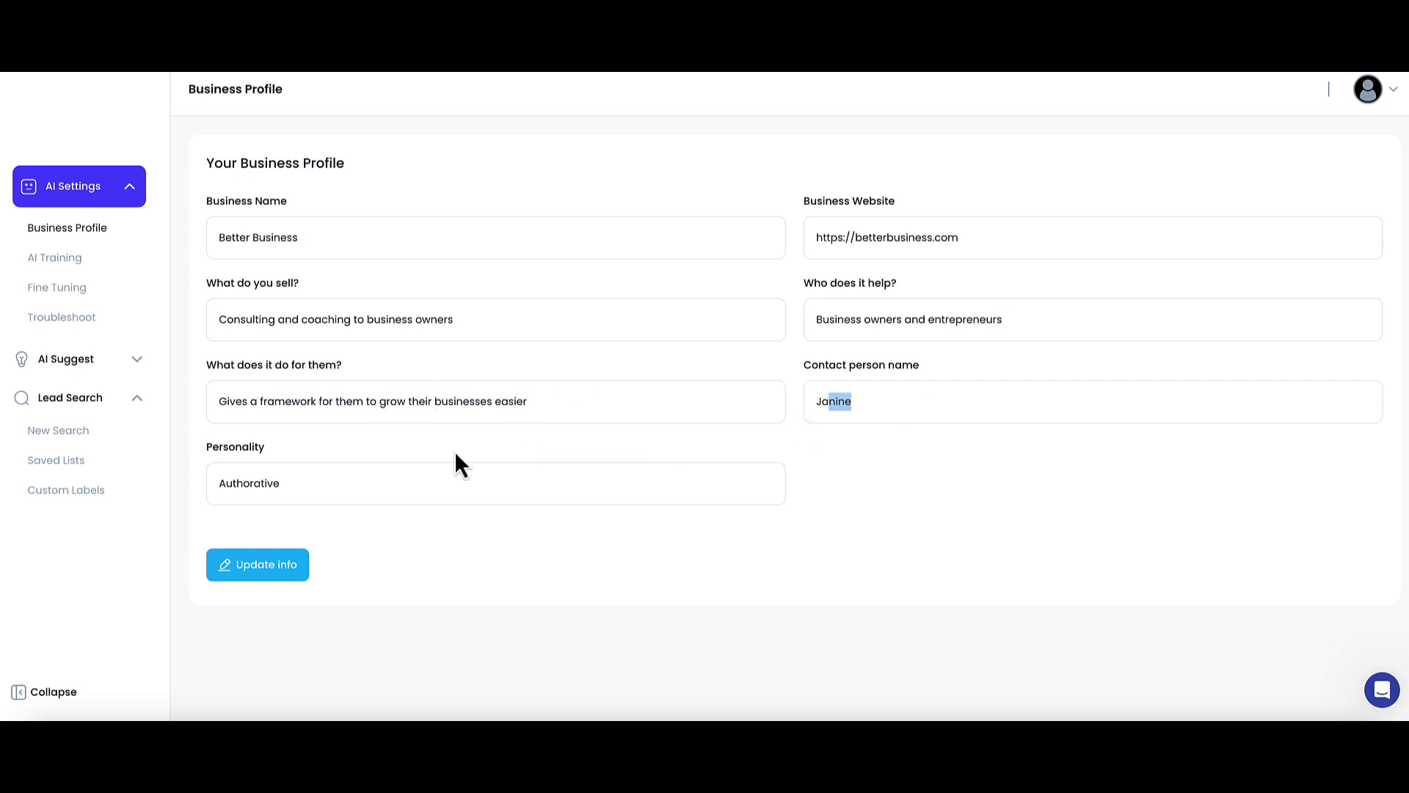
left_click(317, 487)
- Go to the AI Fine Tuning page and look through the list of default prompts
left_click_drag(352, 439, 370, 404)
left_click(370, 403)
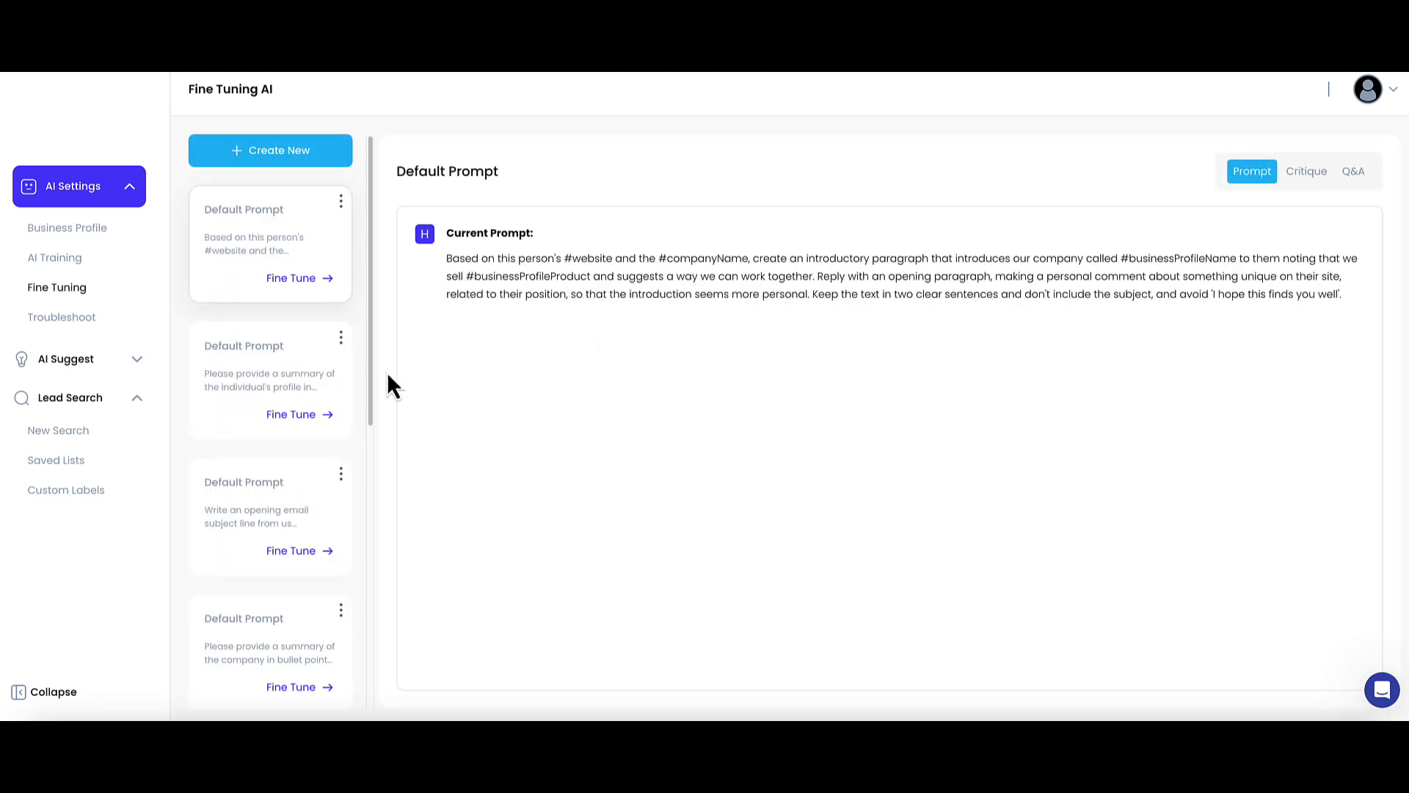
left_click_drag(370, 325, 358, 249)
mouse_move(358, 295)
left_mouse_down()
mouse_move(366, 534)
mouse_move(372, 279)
left_mouse_up()
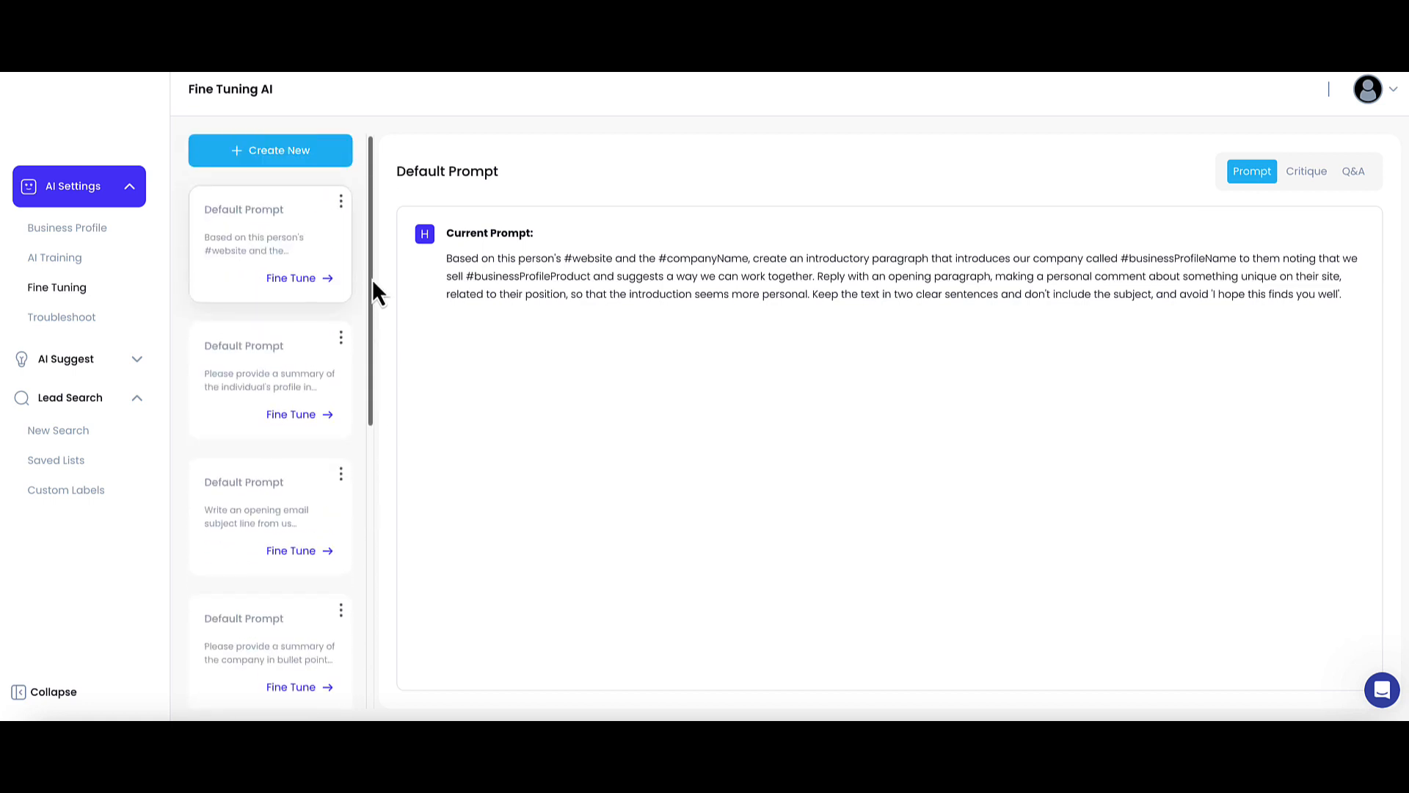
- Open the first default prompt for editing and check the available prompt types and list types
left_click(340, 204)
left_click(317, 234)
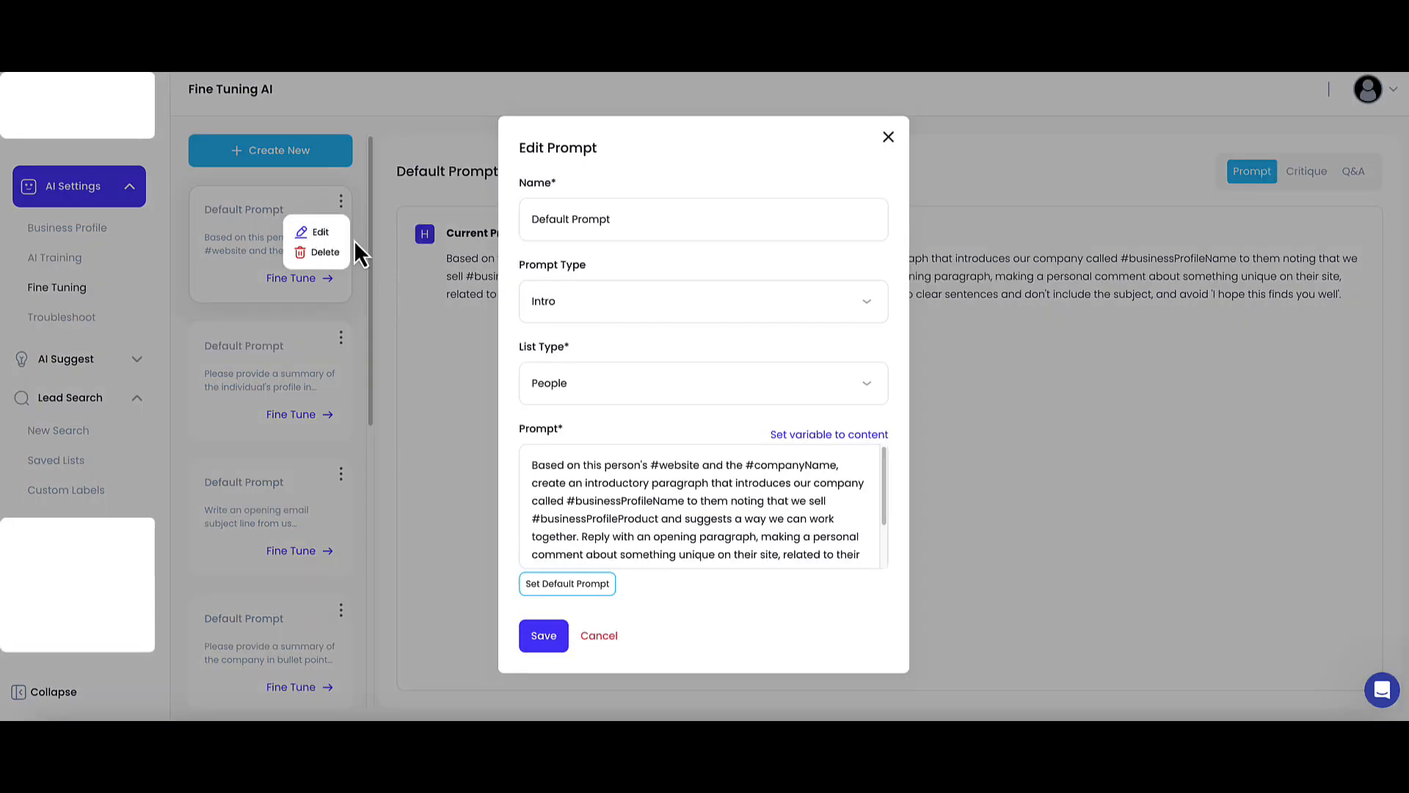
left_click(544, 219)
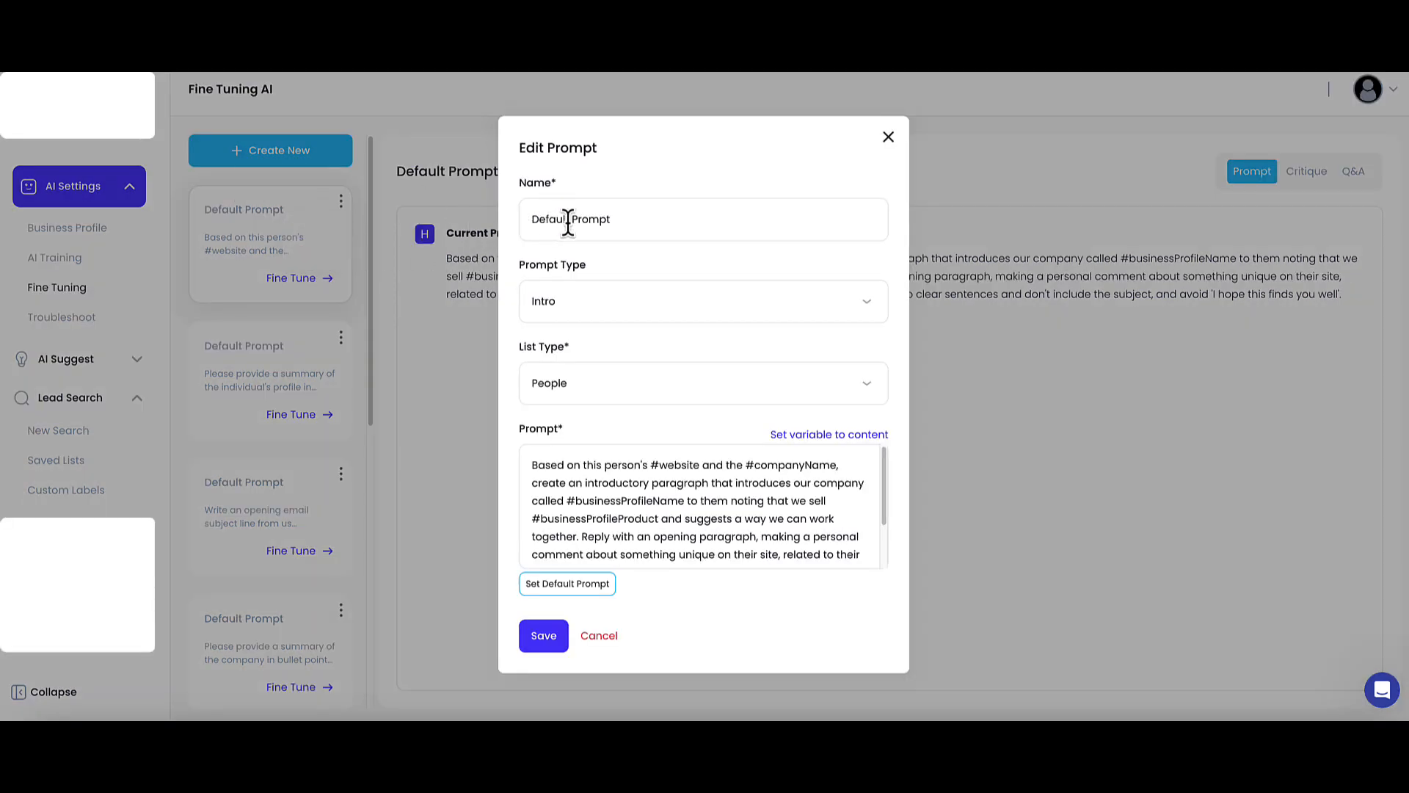
left_click(649, 320)
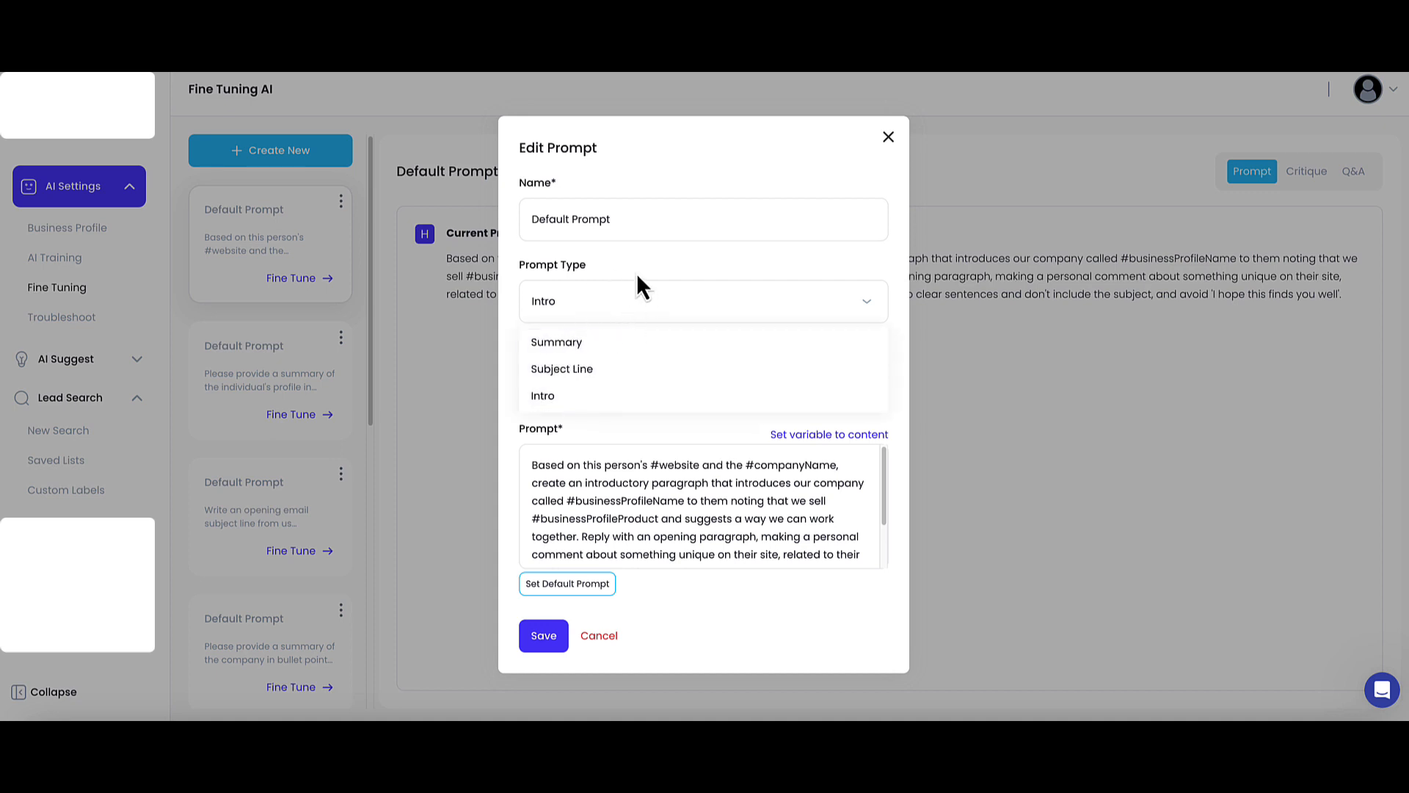
left_click(877, 287)
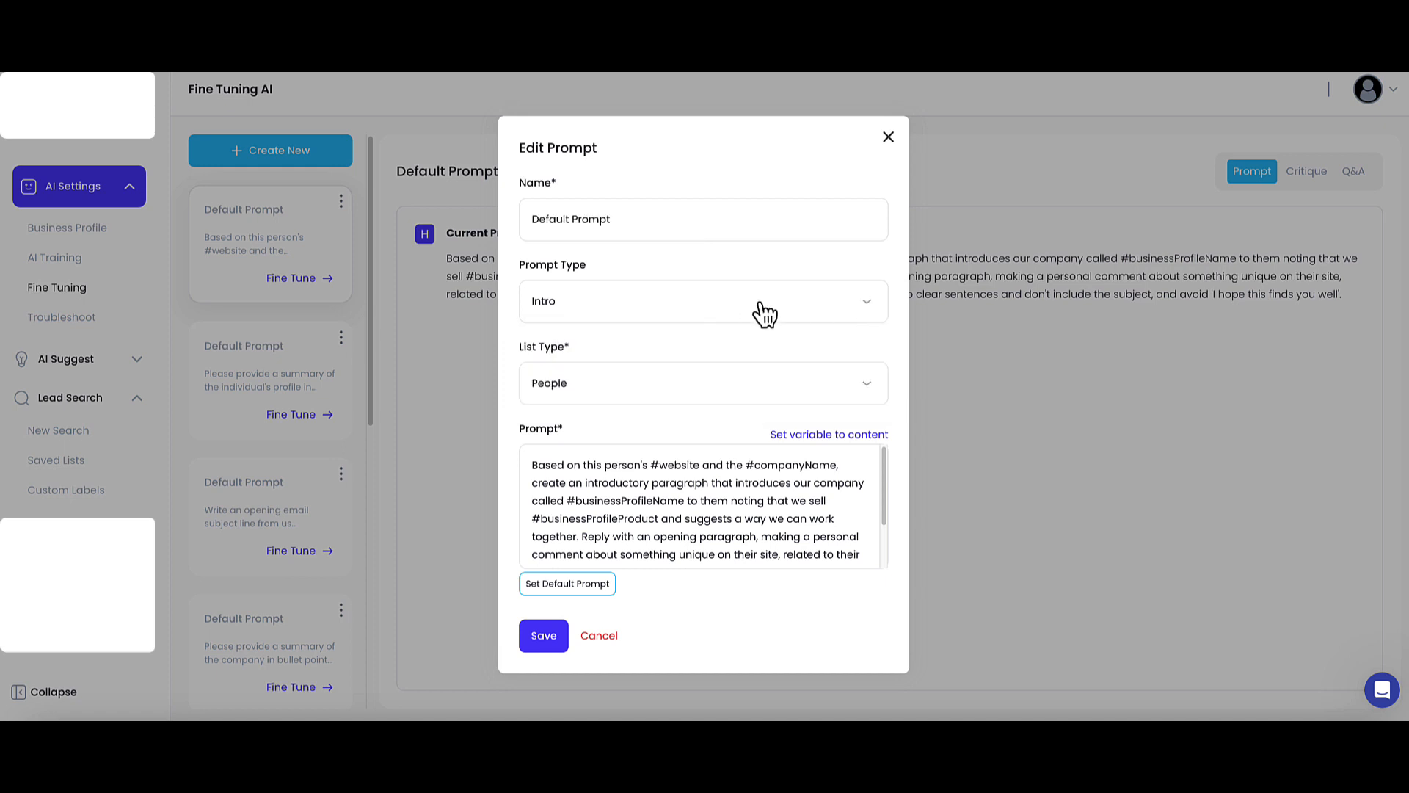
left_click(587, 384)
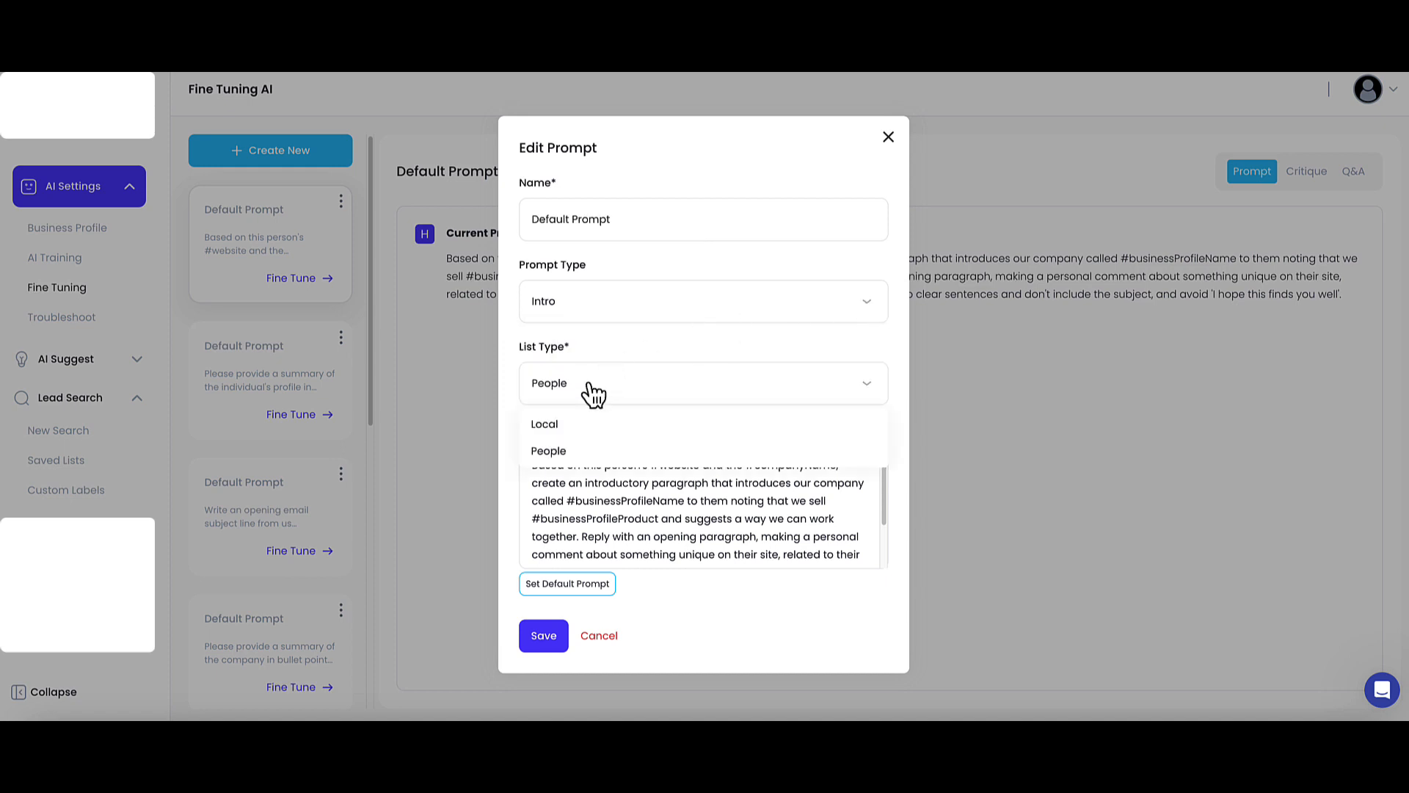
left_click(864, 396)
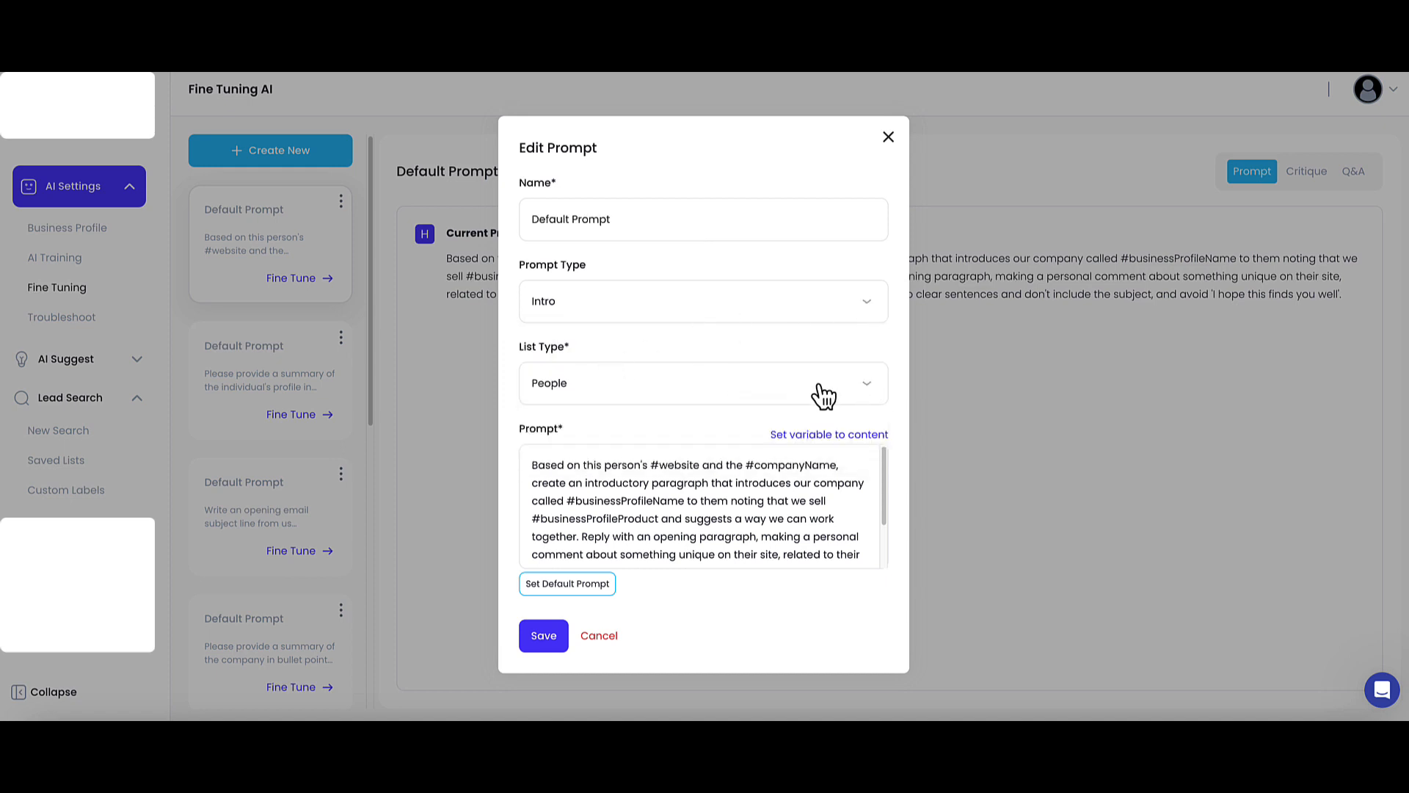
left_click(725, 402)
left_click(730, 339)
- Read through the prompt text of the intro prompt for people lists
mouse_move(882, 514)
left_mouse_down()
mouse_move(883, 557)
mouse_move(881, 486)
left_mouse_up()
left_click_drag(530, 465, 795, 585)
left_click(749, 536)
left_click_drag(727, 544, 695, 552)
scroll(544, 462, "up", 2)
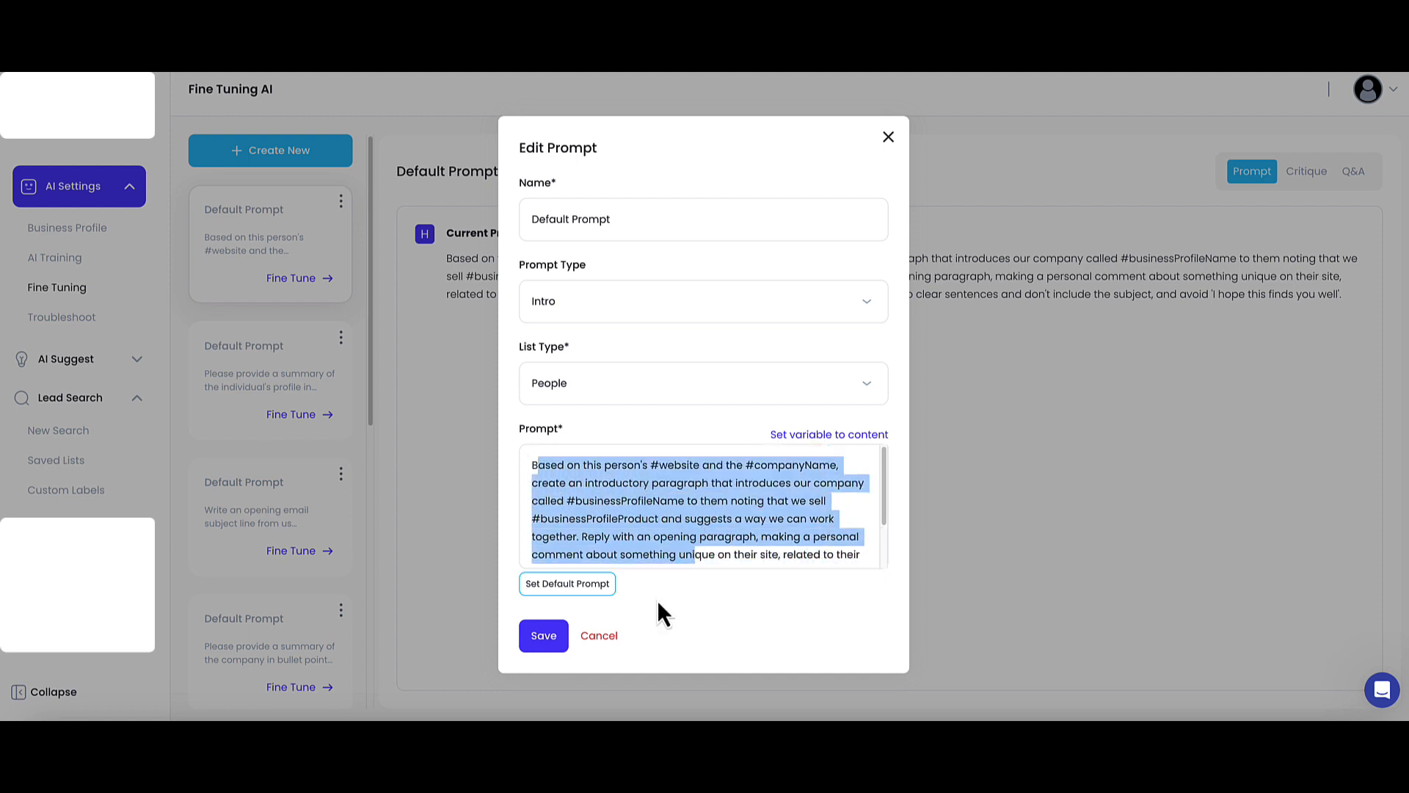
- Reset the intro prompt to its default text and review the full wording
left_click(566, 585)
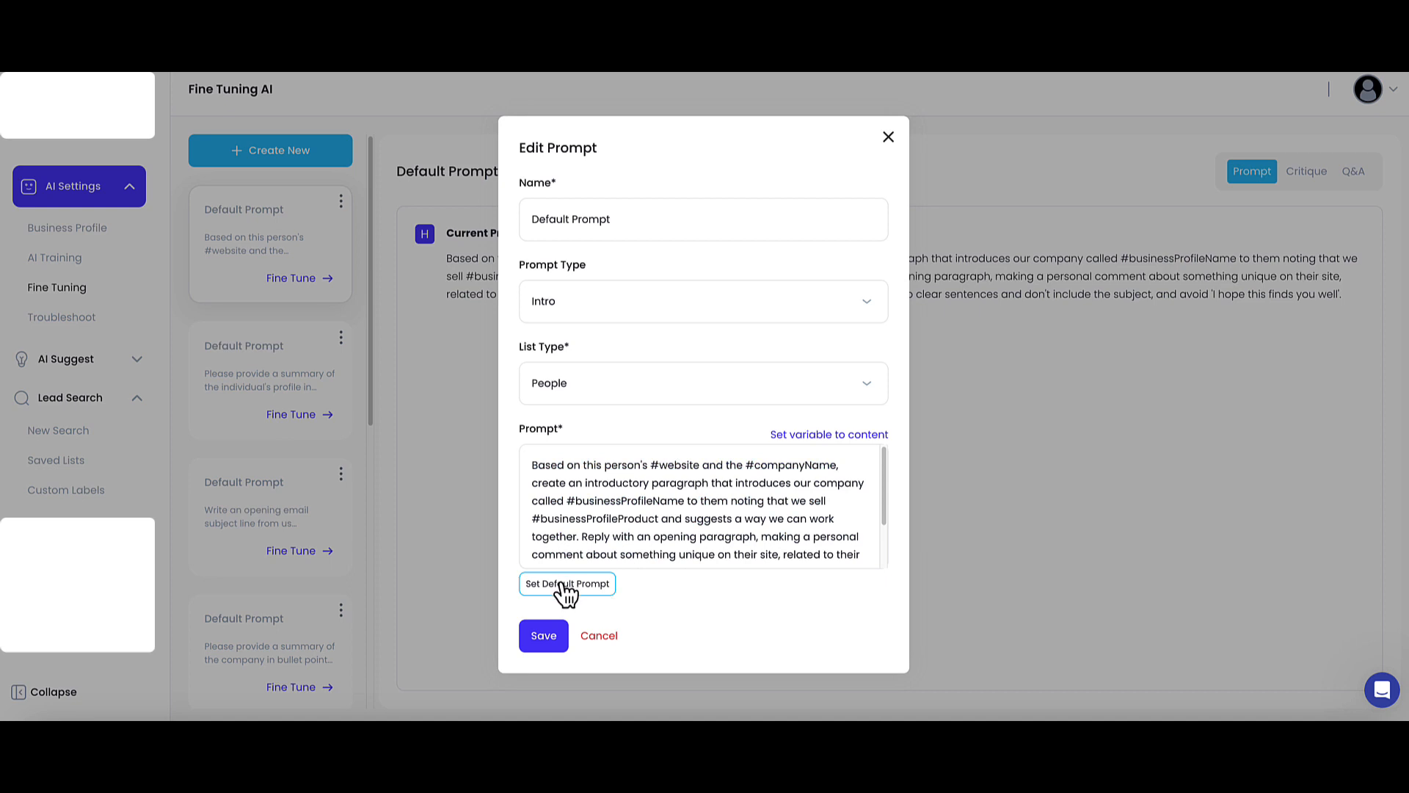
left_click(585, 585)
mouse_move(539, 464)
left_mouse_down()
mouse_move(764, 538)
mouse_move(809, 585)
mouse_move(538, 450)
left_mouse_up()
left_click(784, 545)
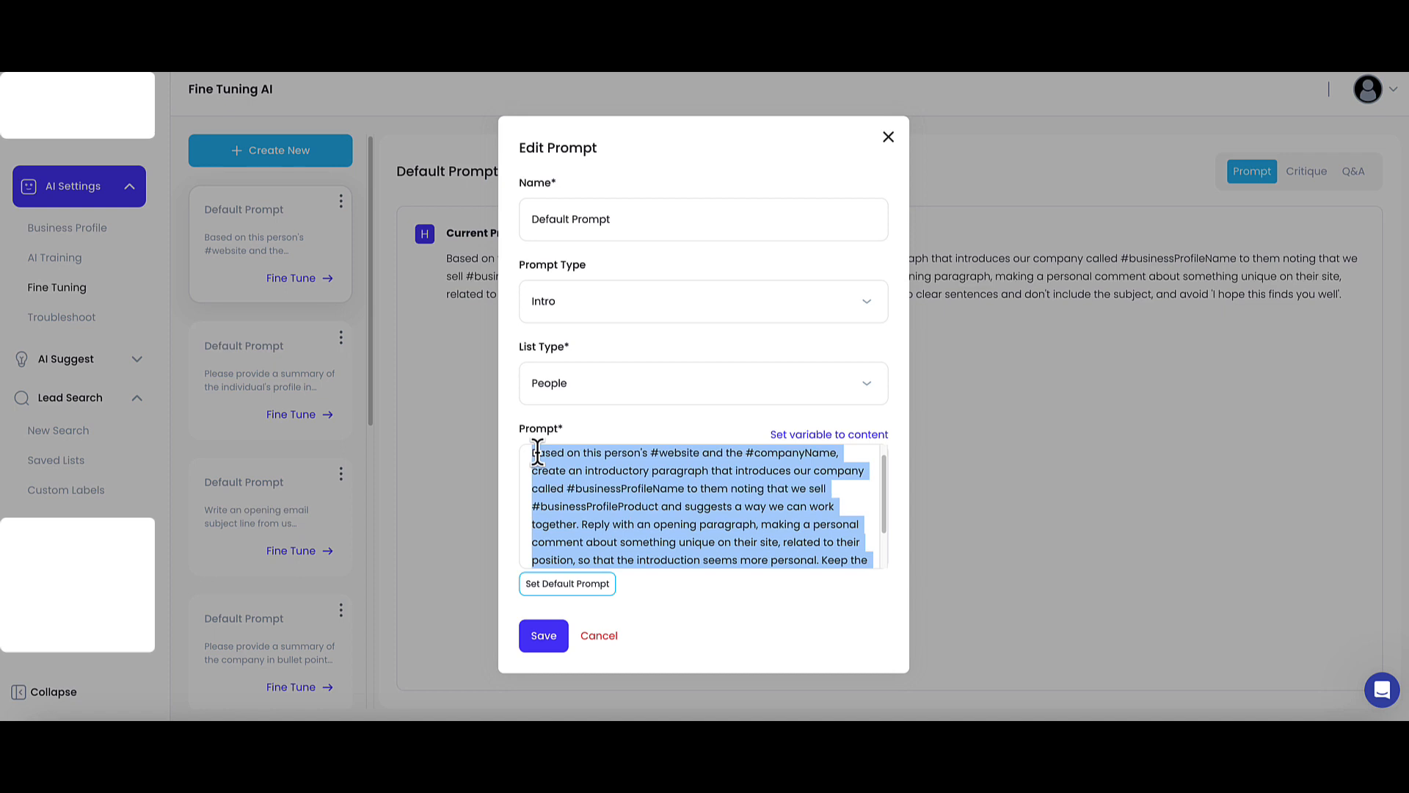
left_click(600, 523)
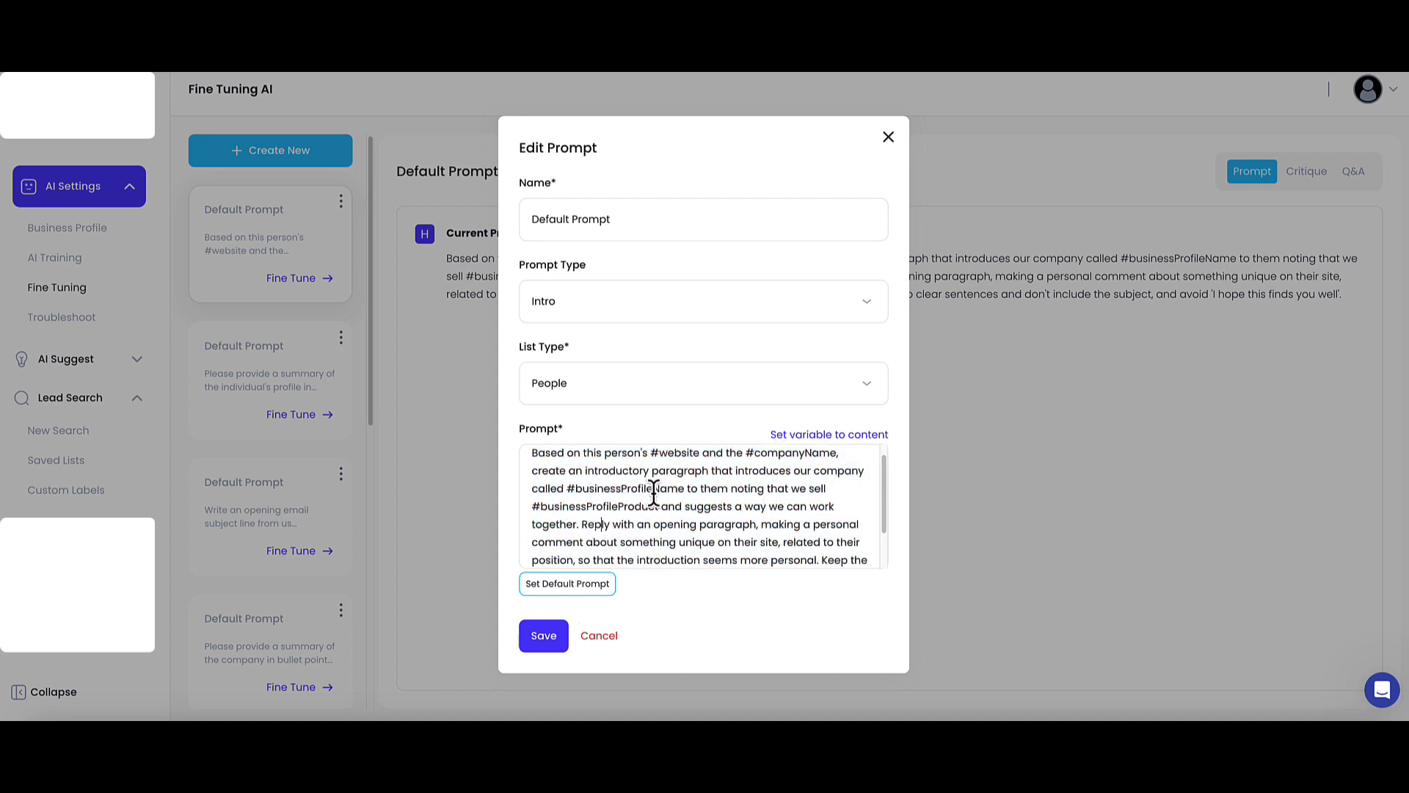
scroll(779, 521, "up", 1)
left_click_drag(533, 465, 743, 571)
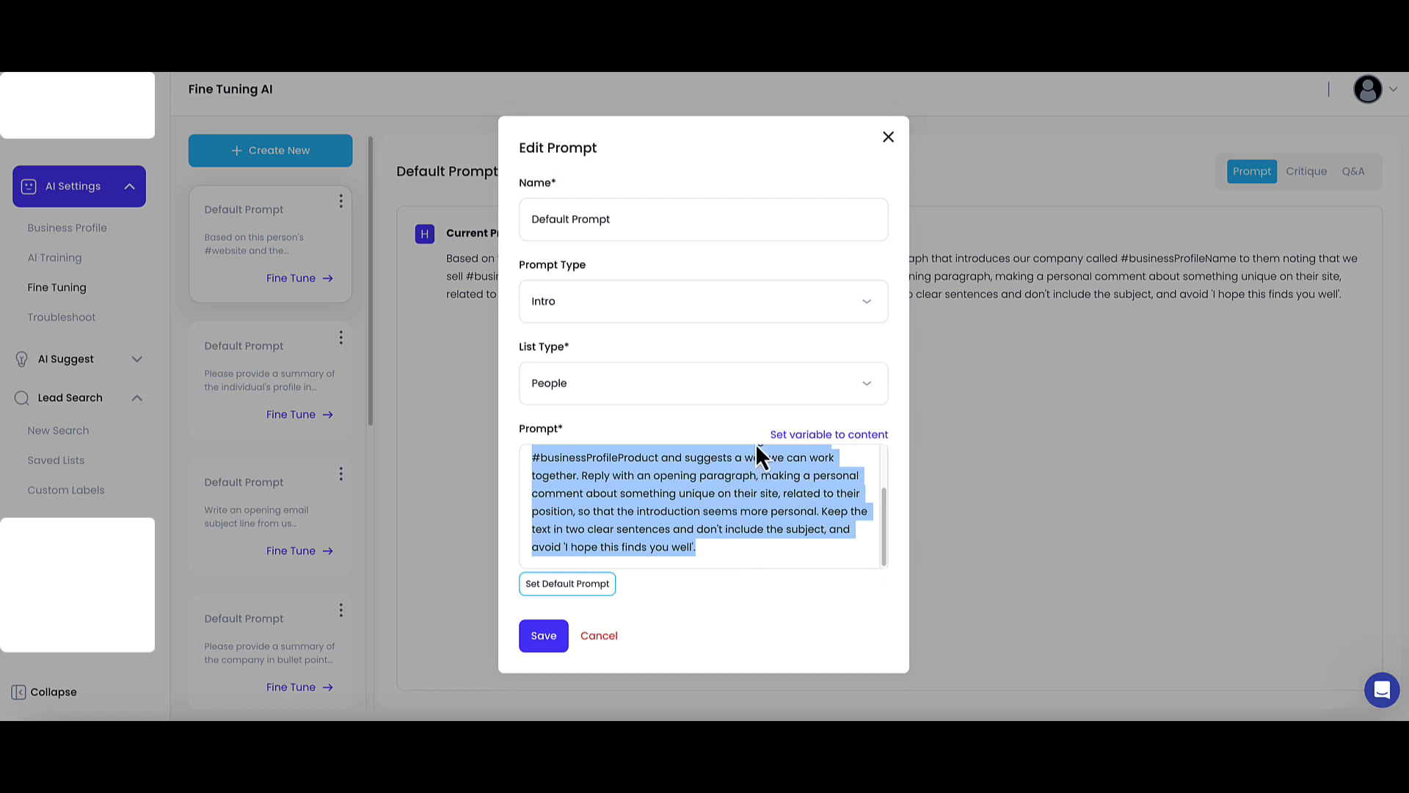
left_click(706, 523)
left_click_drag(884, 542, 878, 494)
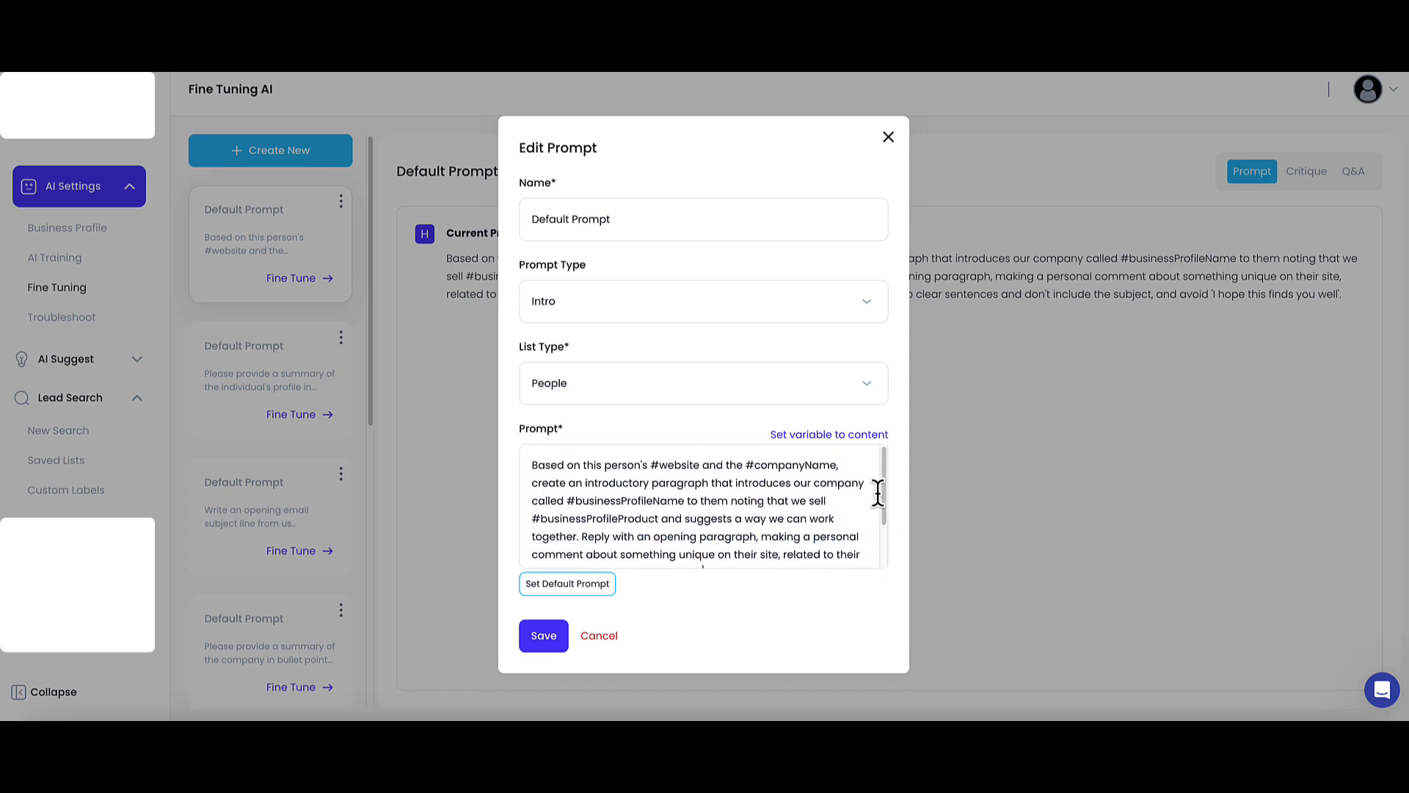
- Examine the first half of the intro prompt, focusing on its website, company name, business profile name and product variables
left_click_drag(534, 465, 658, 527)
left_click(658, 527)
left_click_drag(530, 464, 700, 465)
left_click(671, 467)
left_click(704, 482)
left_click_drag(621, 464, 668, 465)
left_click(671, 465)
left_click_drag(713, 483, 800, 486)
left_click(793, 488)
left_click_drag(570, 501, 689, 502)
left_click(691, 502)
left_click_drag(541, 519, 759, 535)
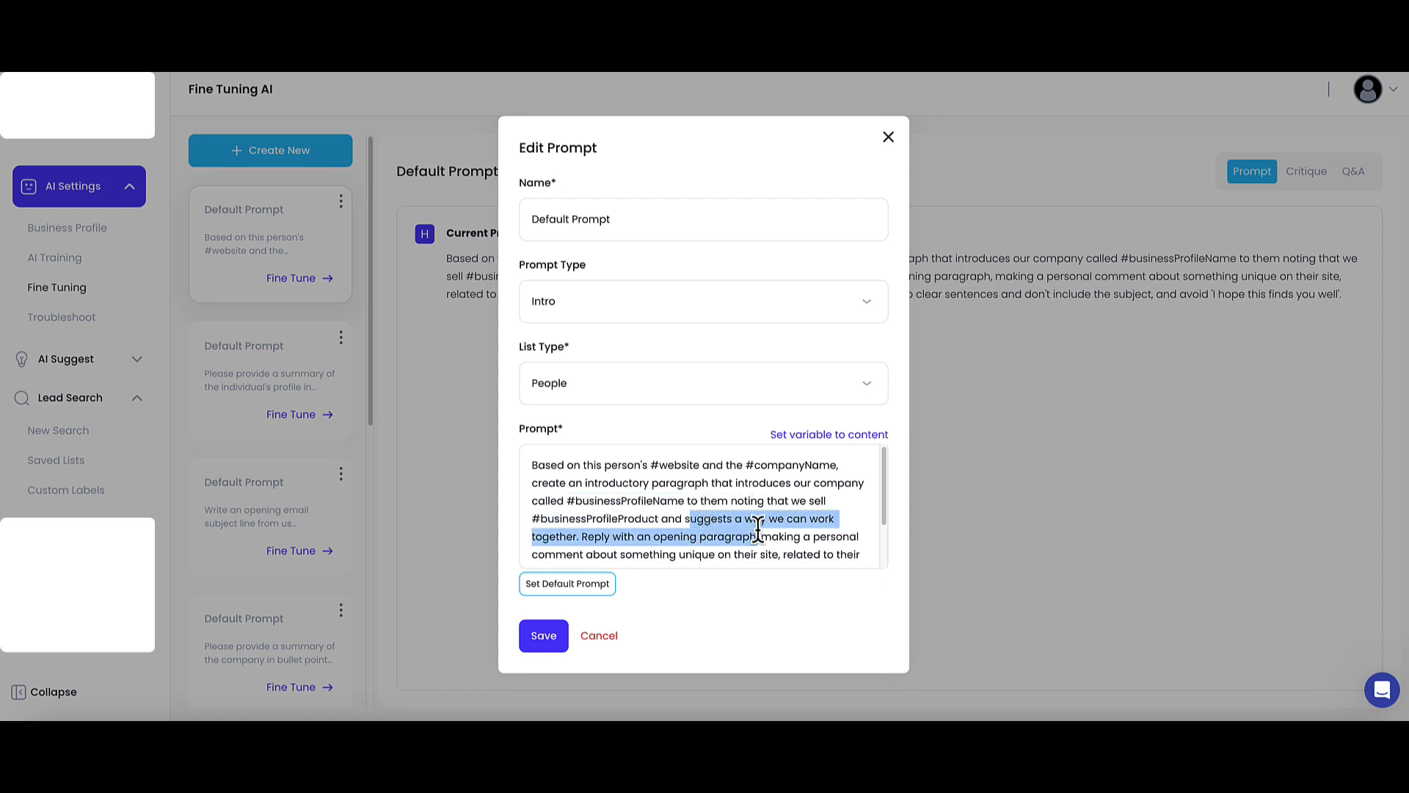
left_click(787, 530)
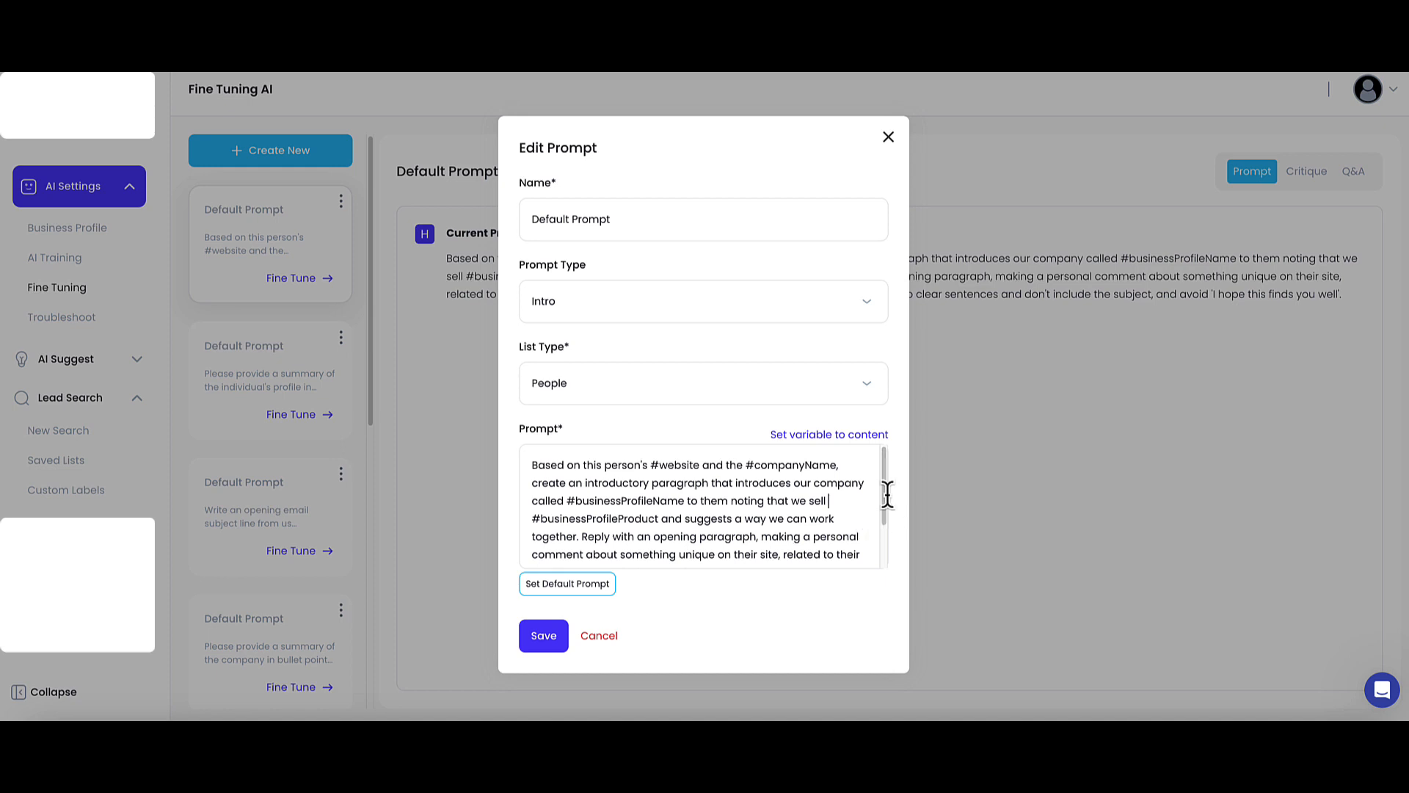
- Read the rest of the intro prompt, covering the personal comment, the two-sentence limit and the phrase to avoid
left_click_drag(887, 497, 883, 526)
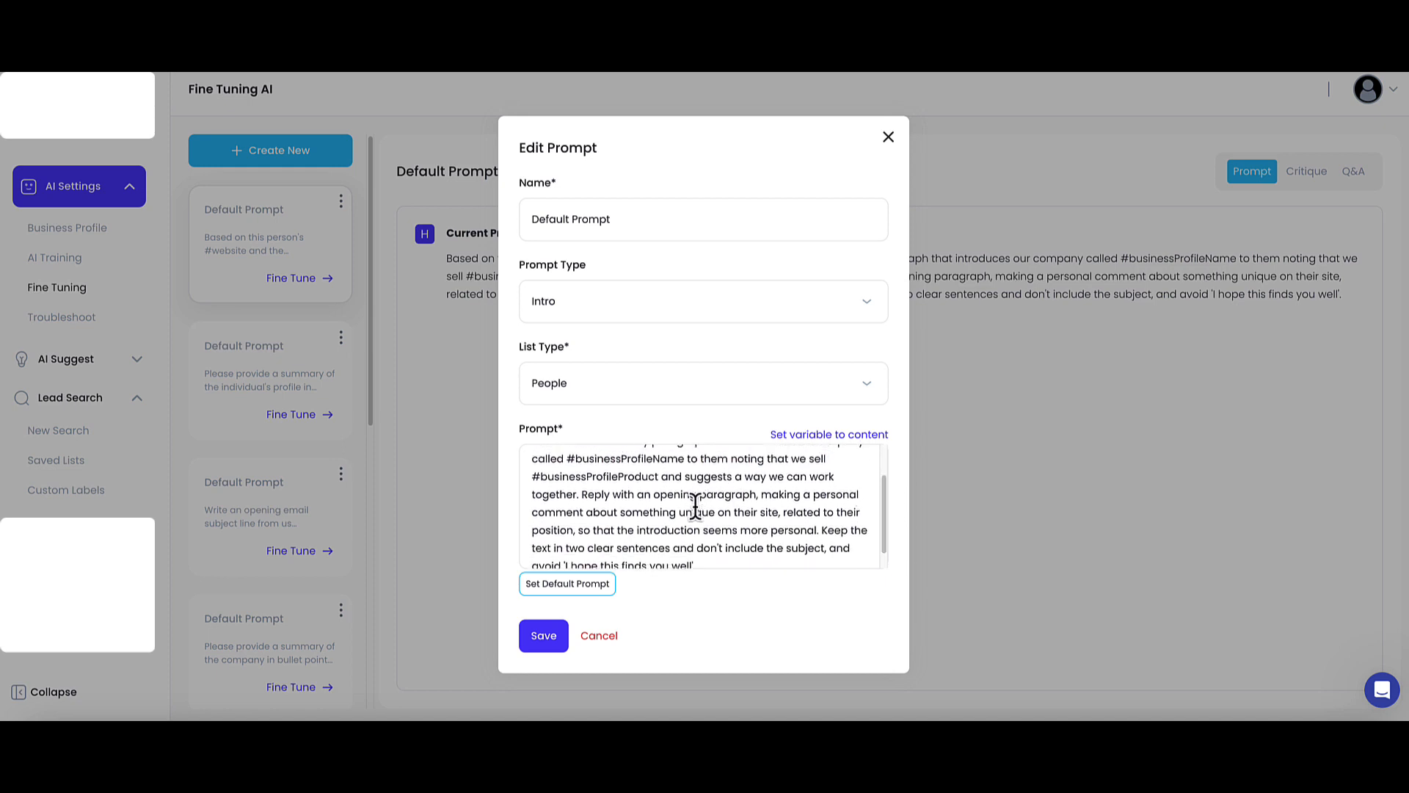
left_click_drag(690, 512, 773, 512)
left_click(811, 512)
left_click_drag(633, 512, 684, 529)
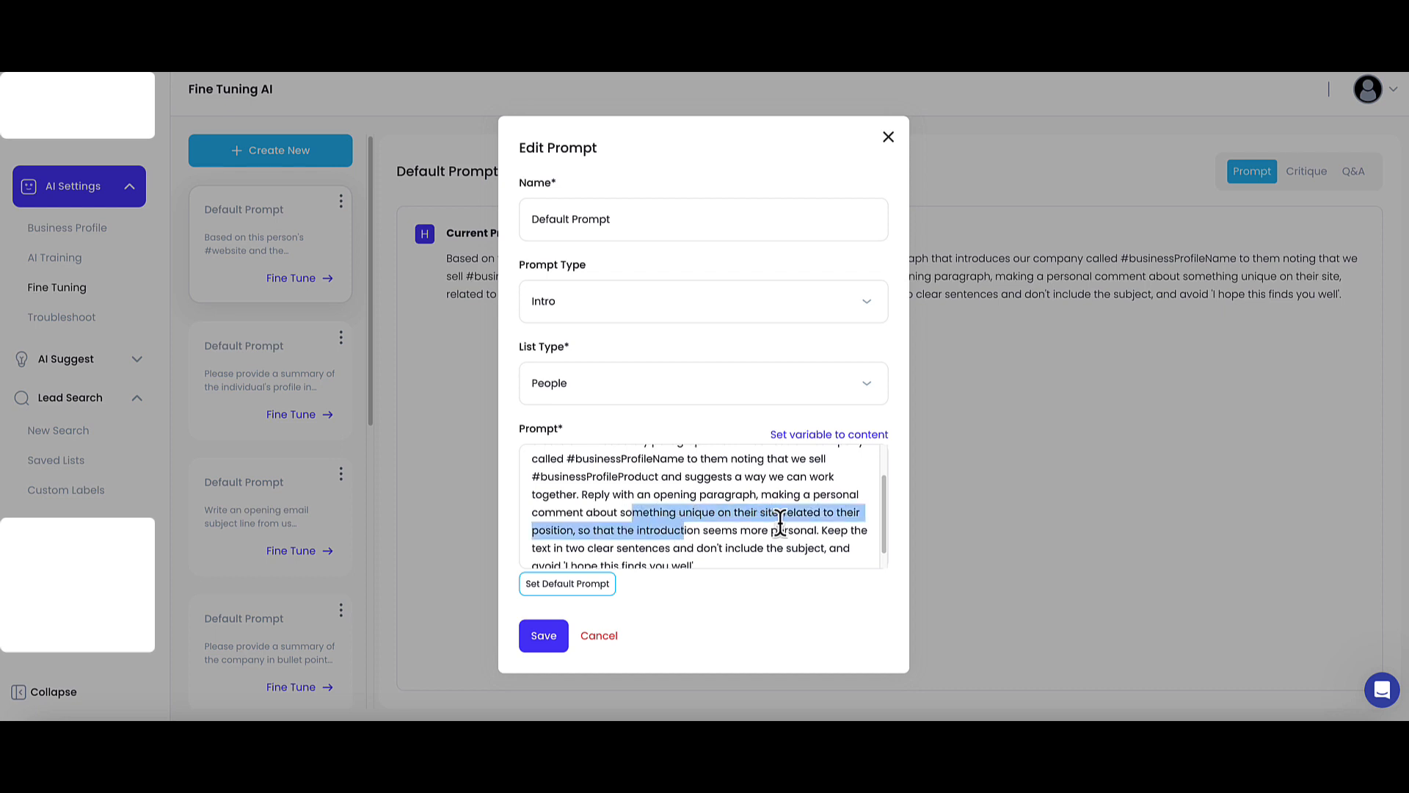
left_click_drag(885, 509, 881, 526)
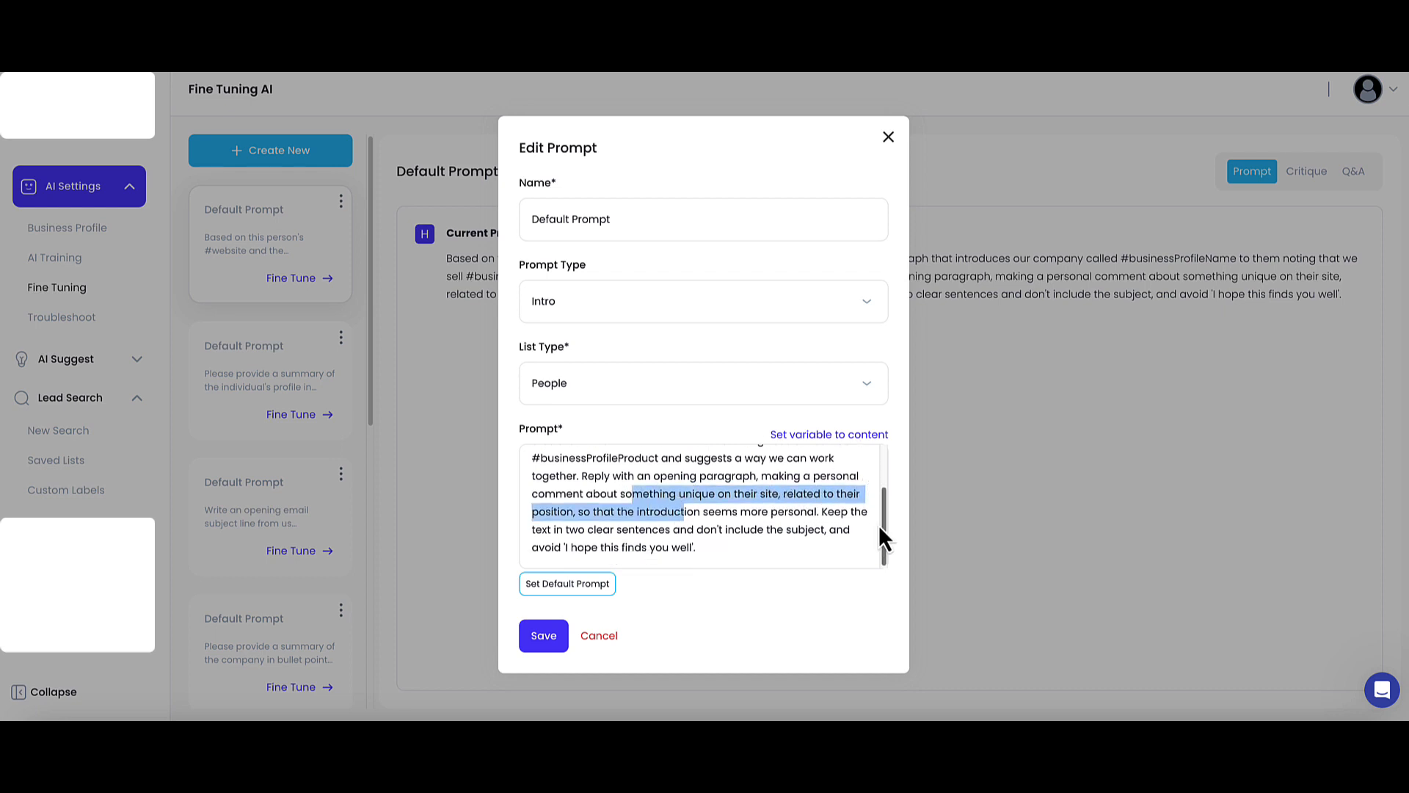
left_click_drag(680, 528, 788, 541)
left_click(788, 542)
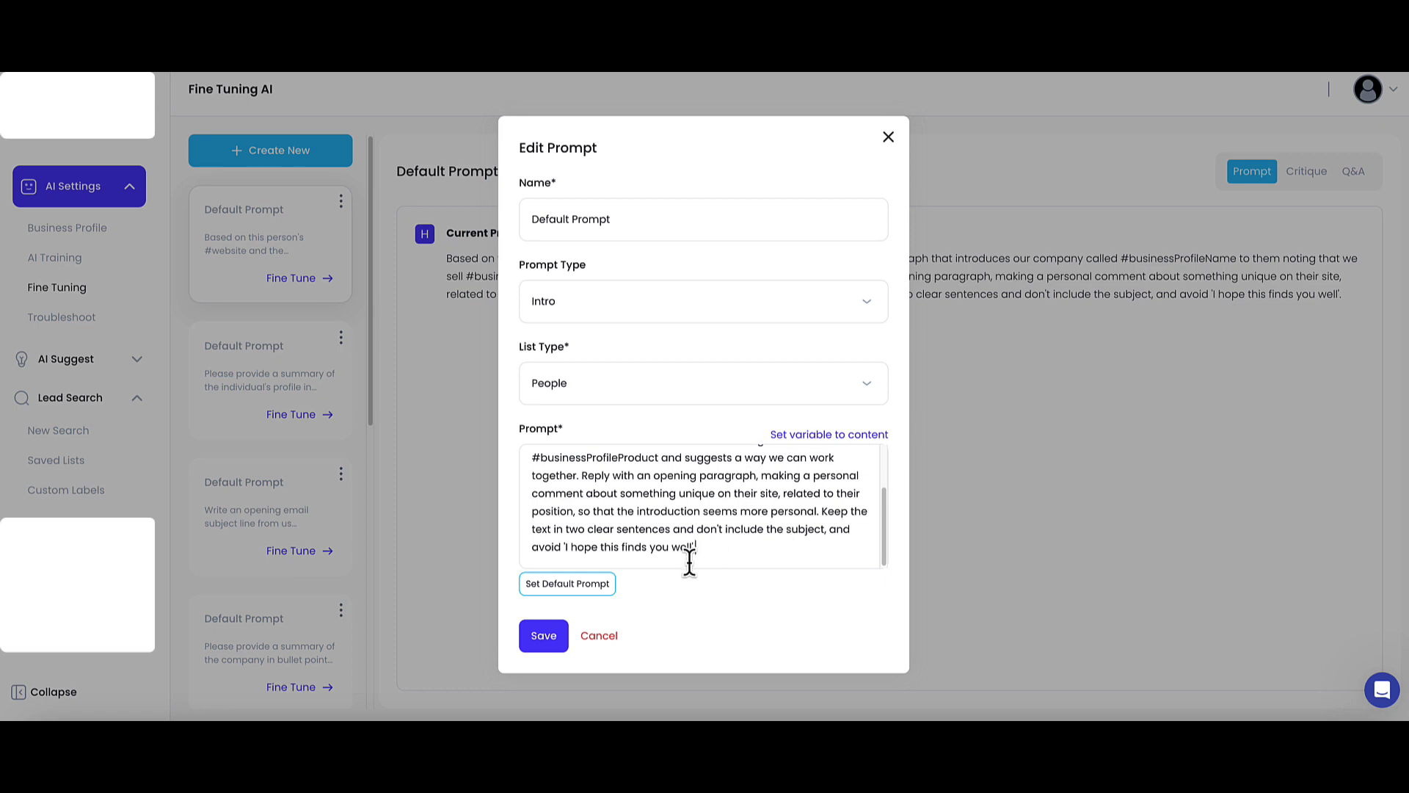
left_click_drag(690, 563, 567, 451)
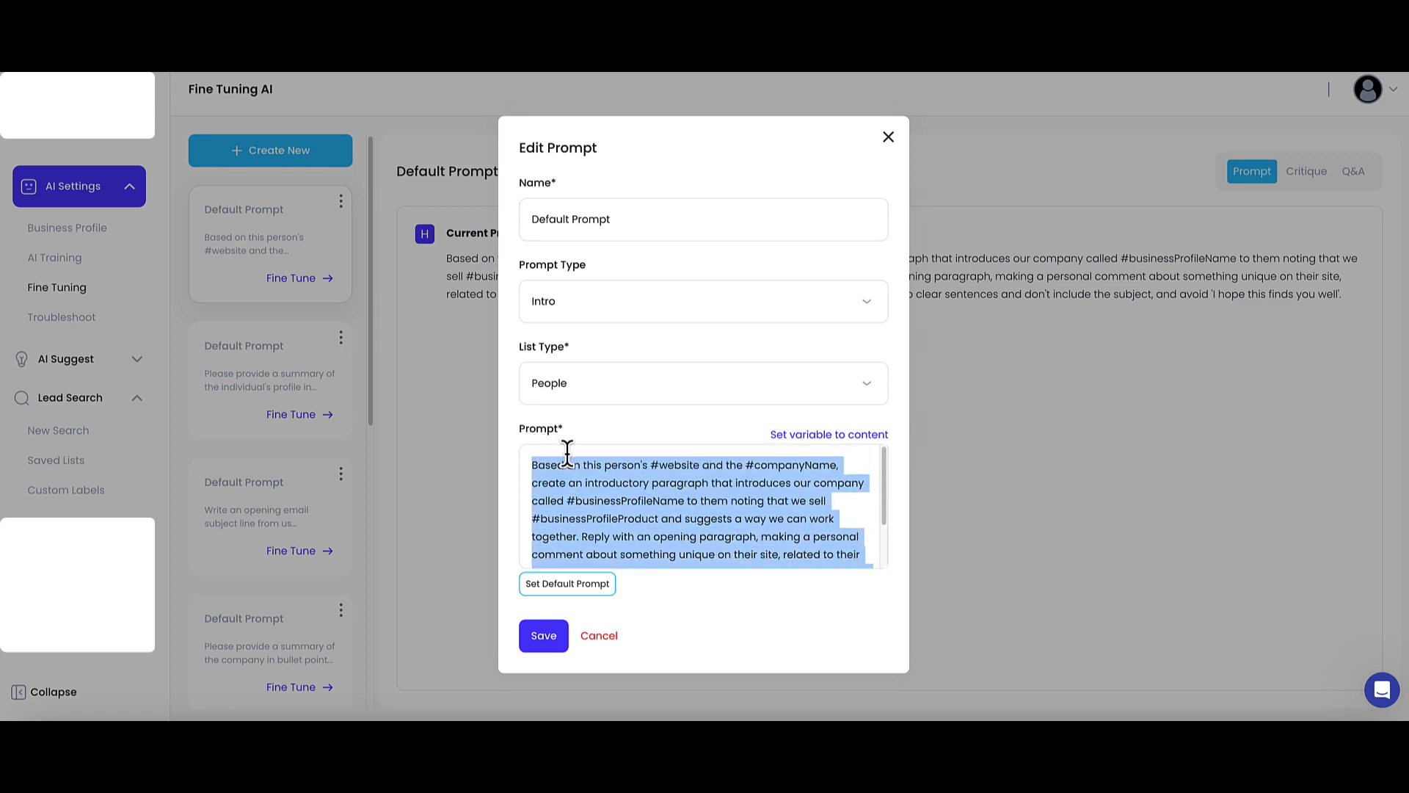
- Save the intro prompt, reopen it for a check and close it without changes
left_click(552, 639)
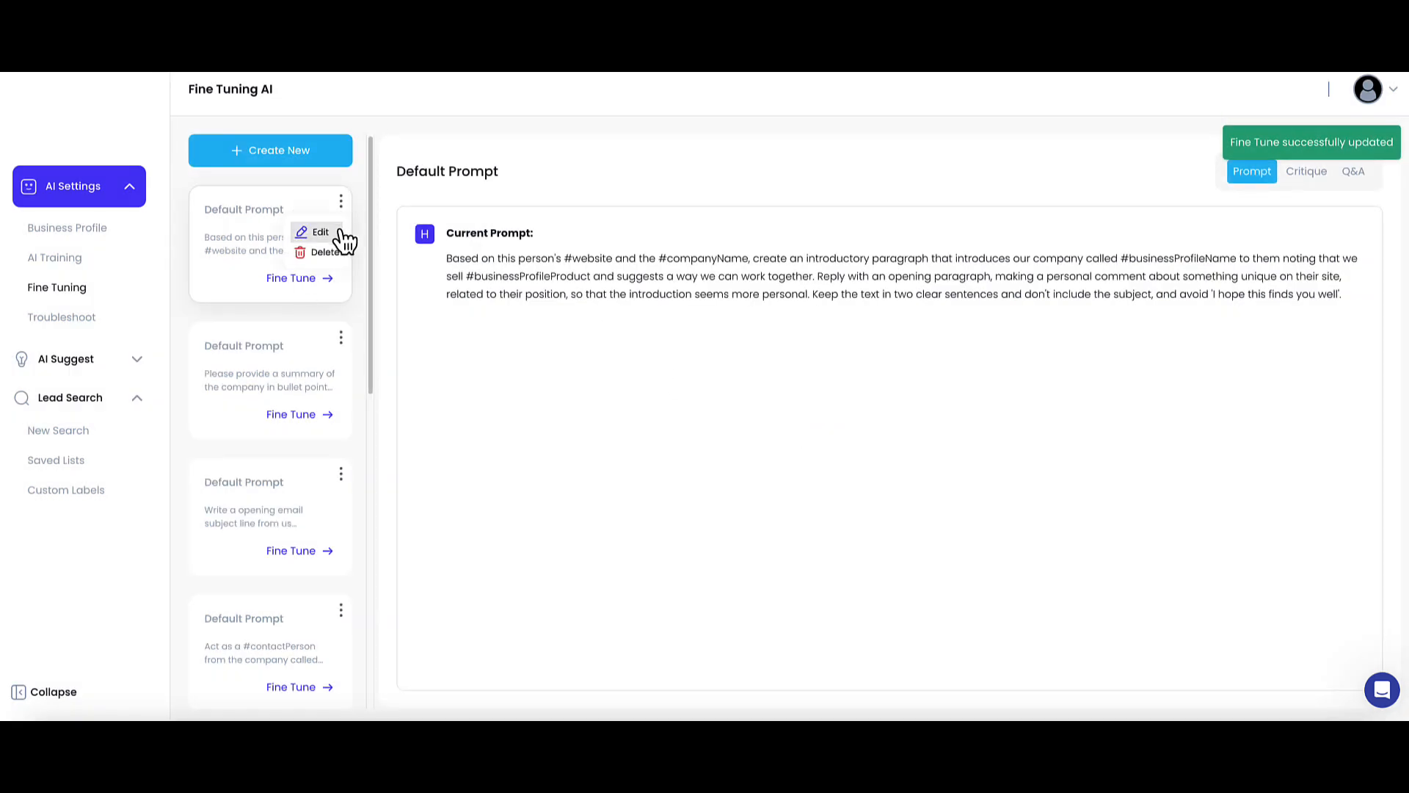
left_click(342, 232)
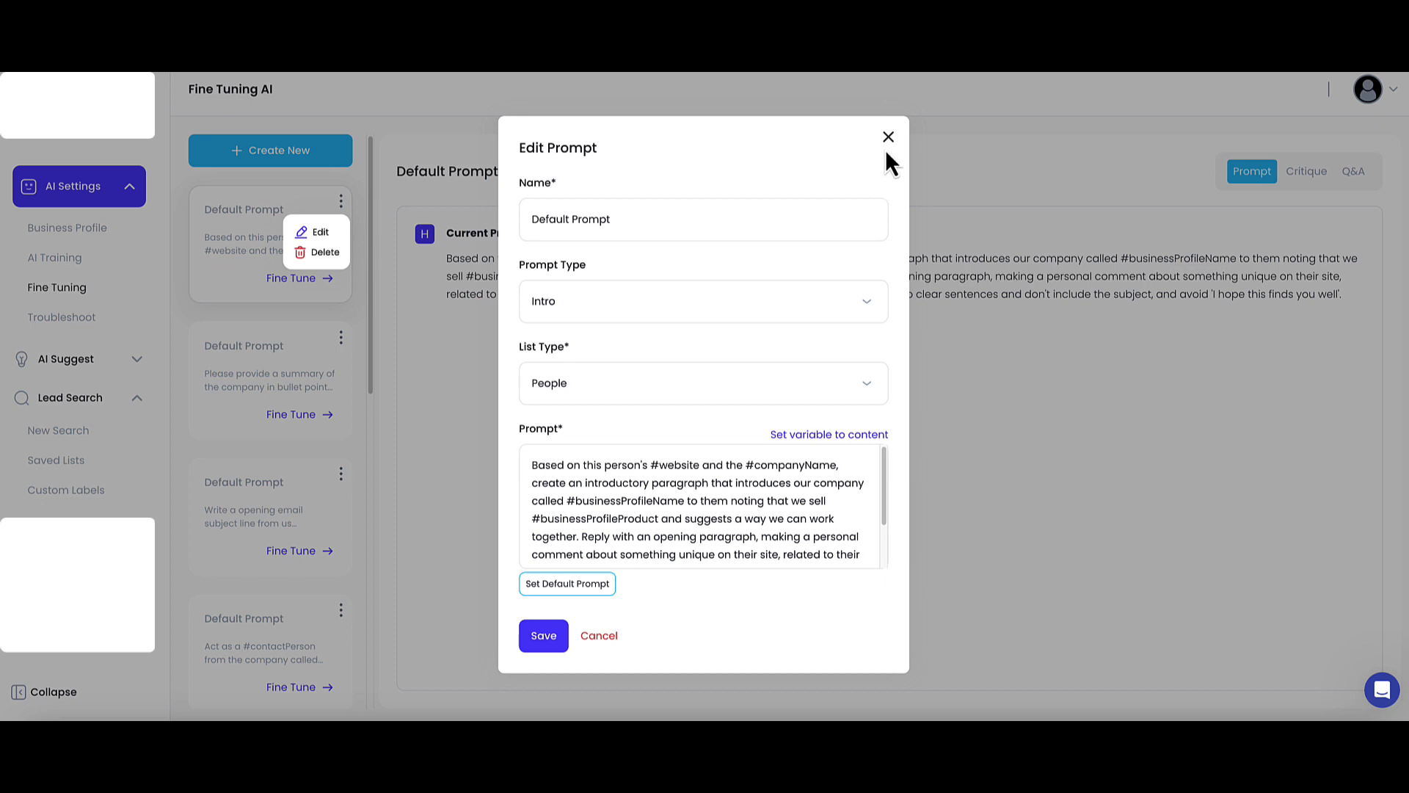
left_click(887, 138)
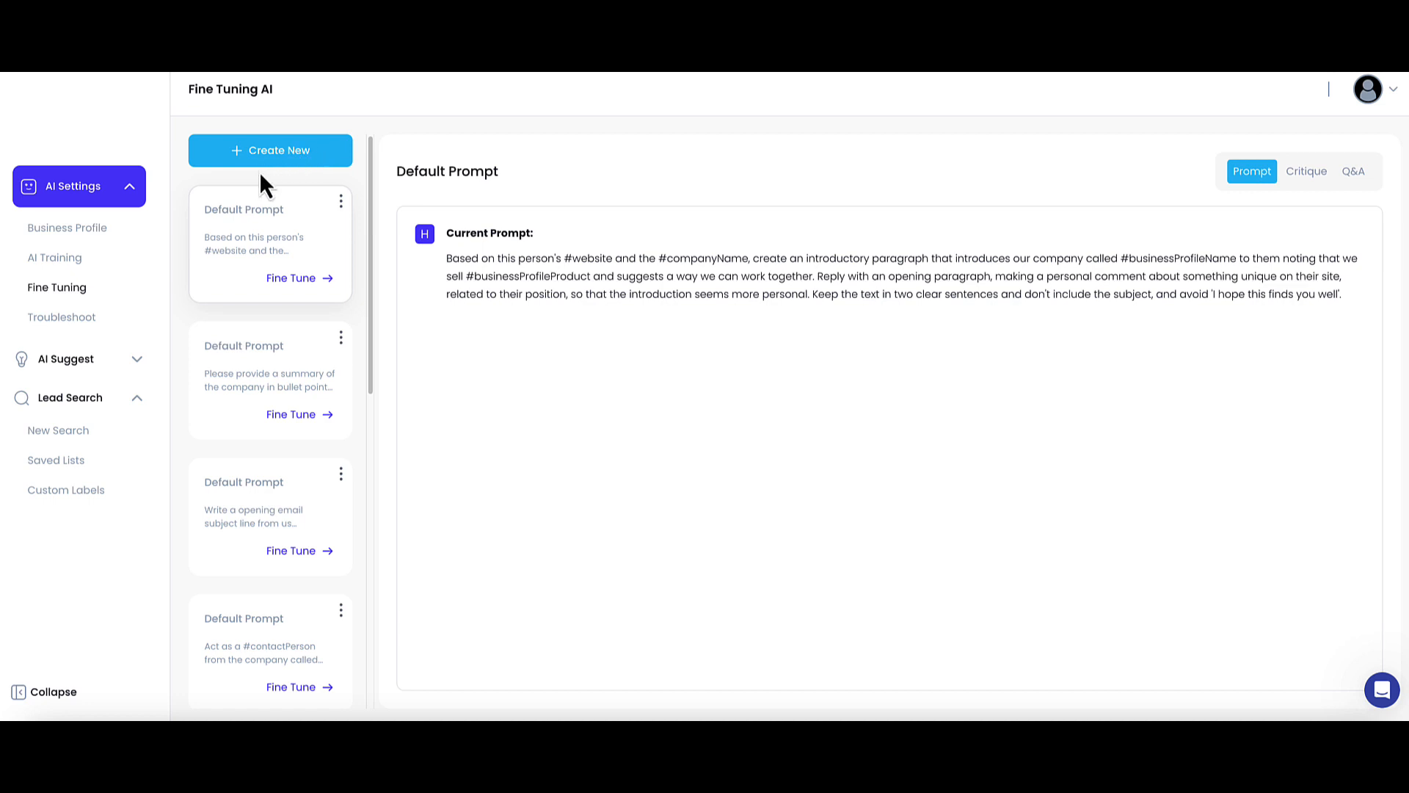
- Start a new prompt named "Intro V2" with prompt type Intro and list type People
left_click(315, 158)
left_click(571, 219)
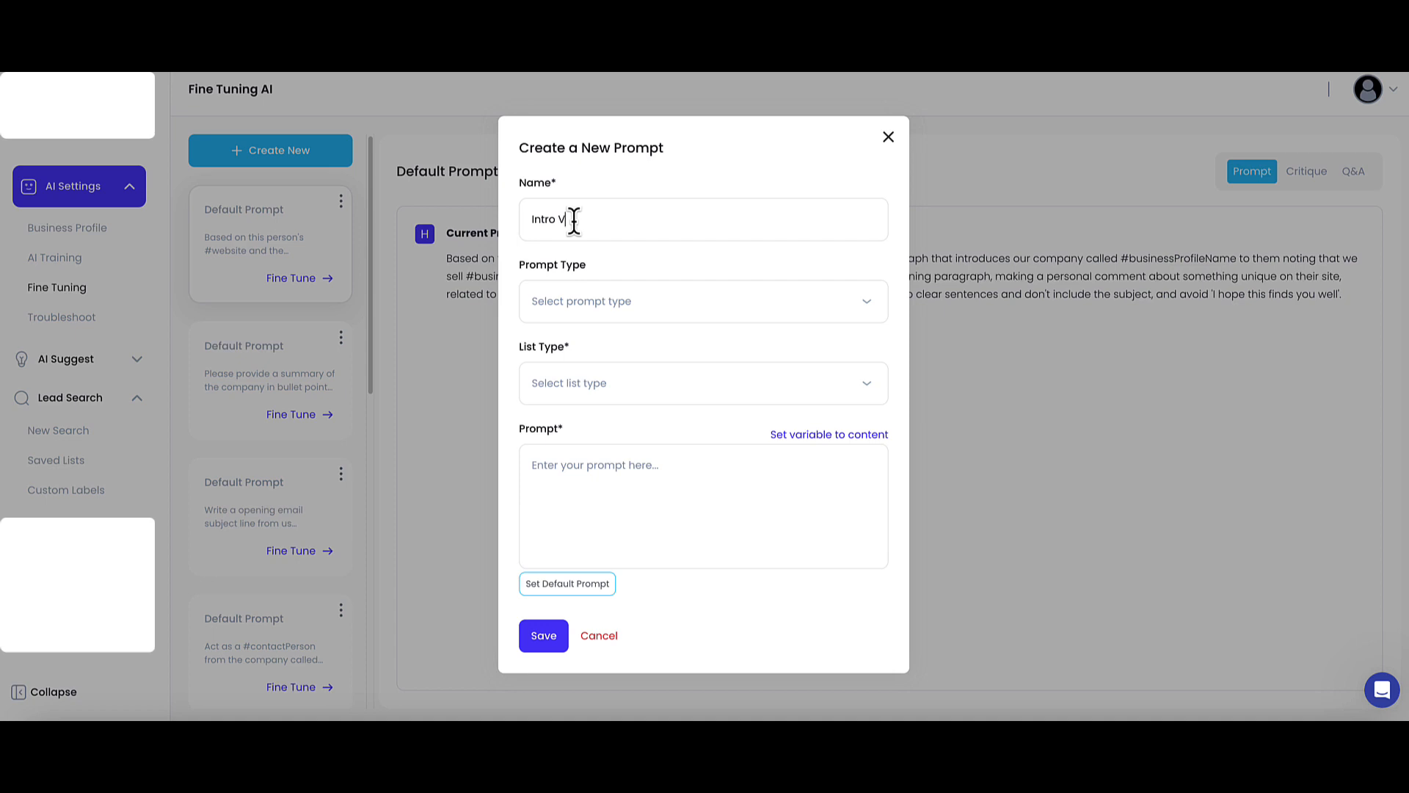
left_click(591, 297)
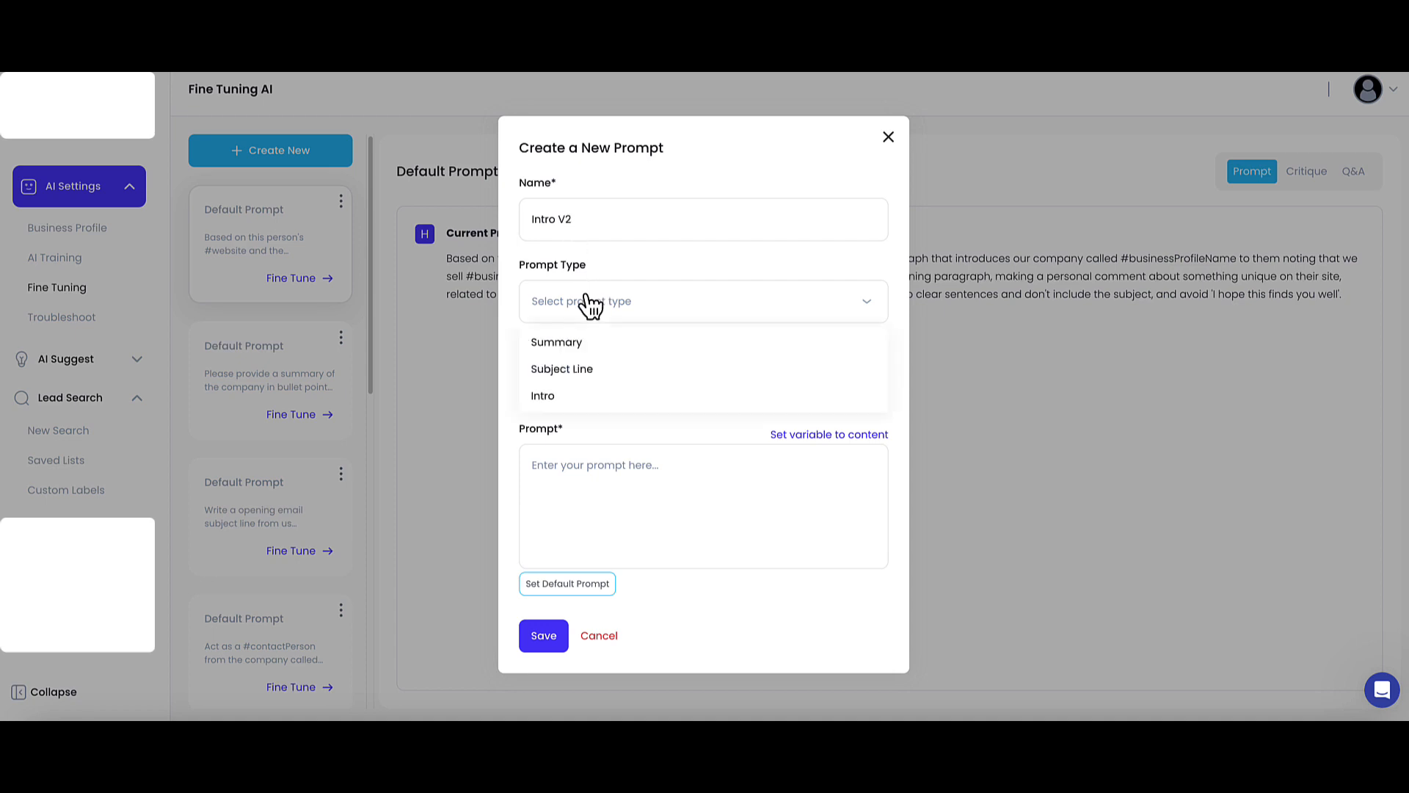
left_click(581, 394)
left_click(596, 387)
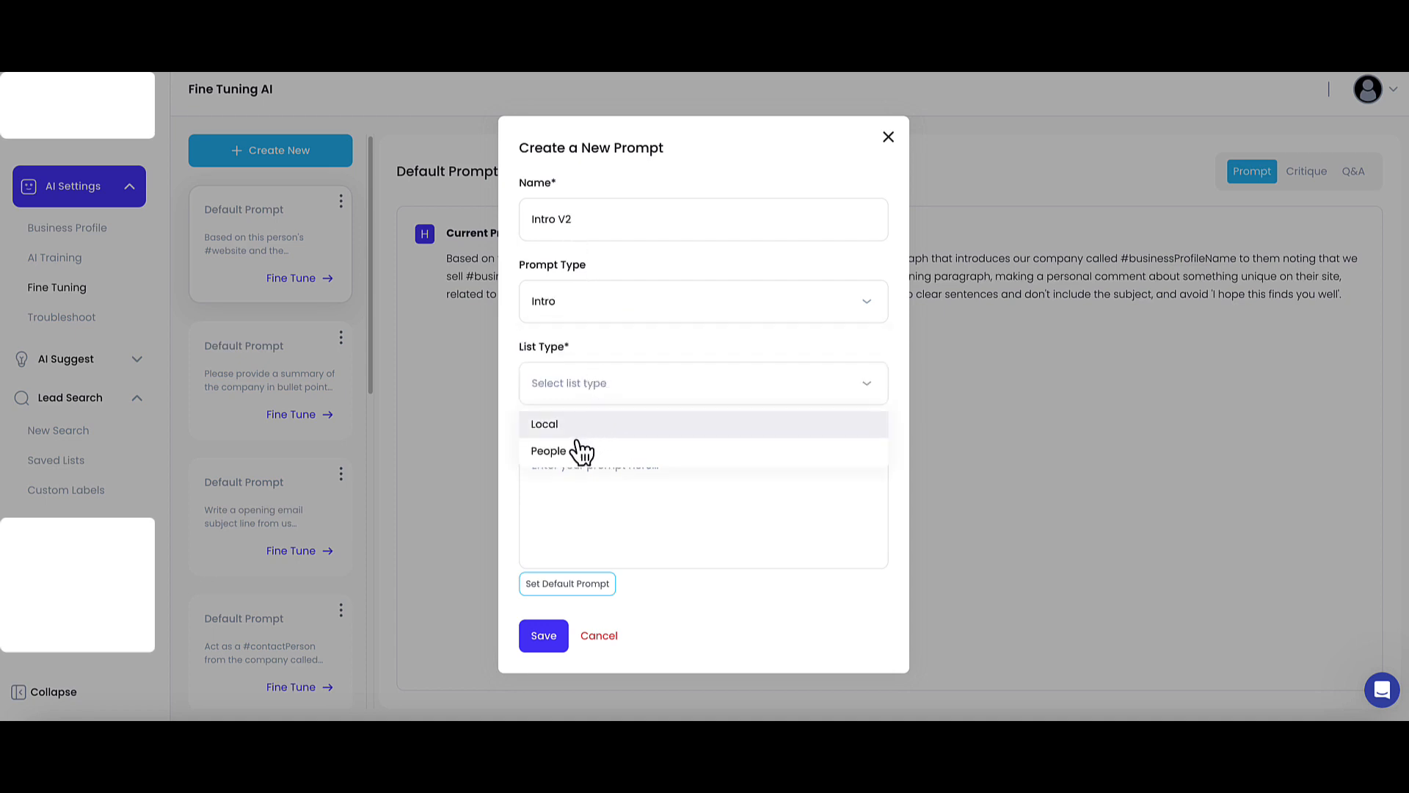
left_click(580, 450)
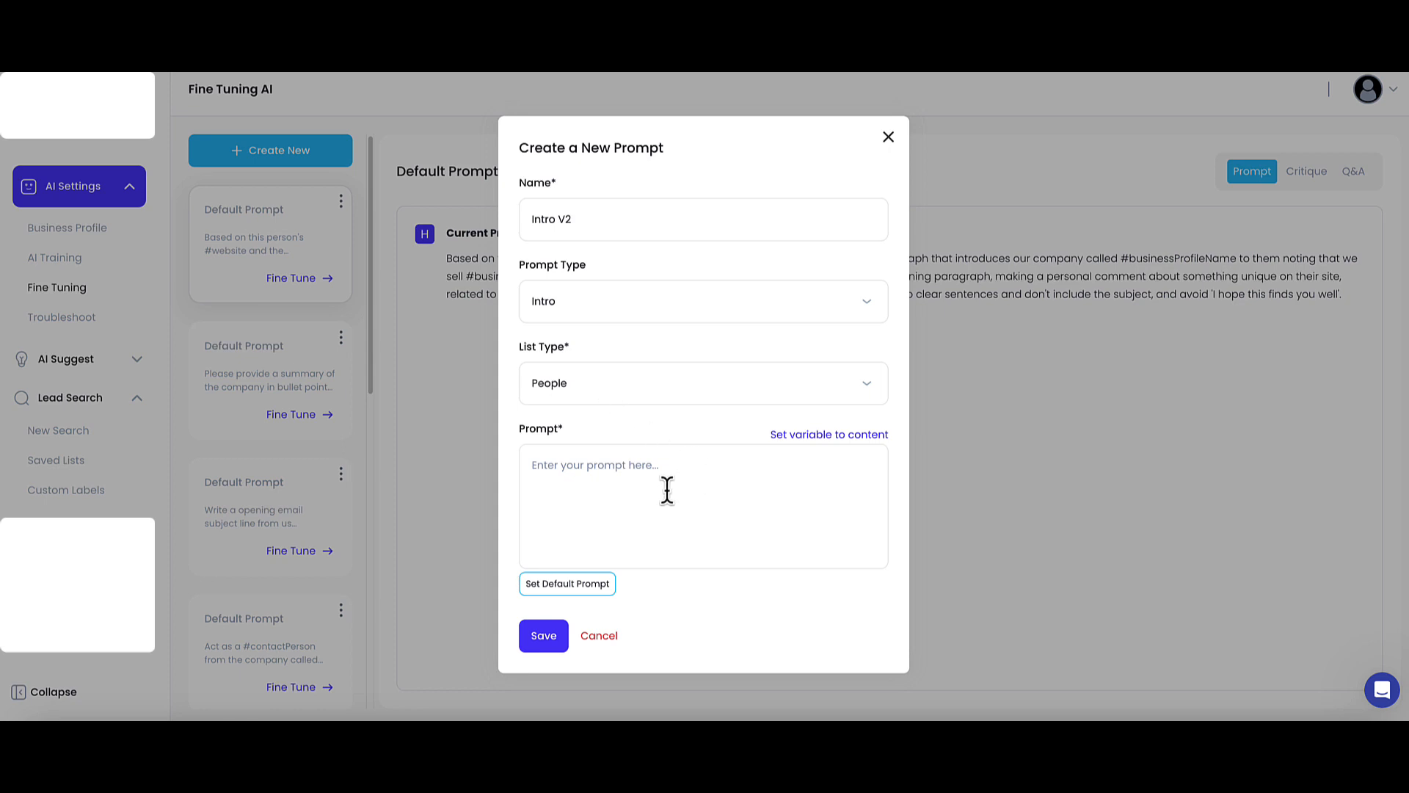
- Enter the prompt text "Create an introductory paragraph, consisting of no more than 2 sentances. Analyze the website" followed by the website variable
left_click(618, 493)
type("Create an introductory paragrapo")
type(", ")
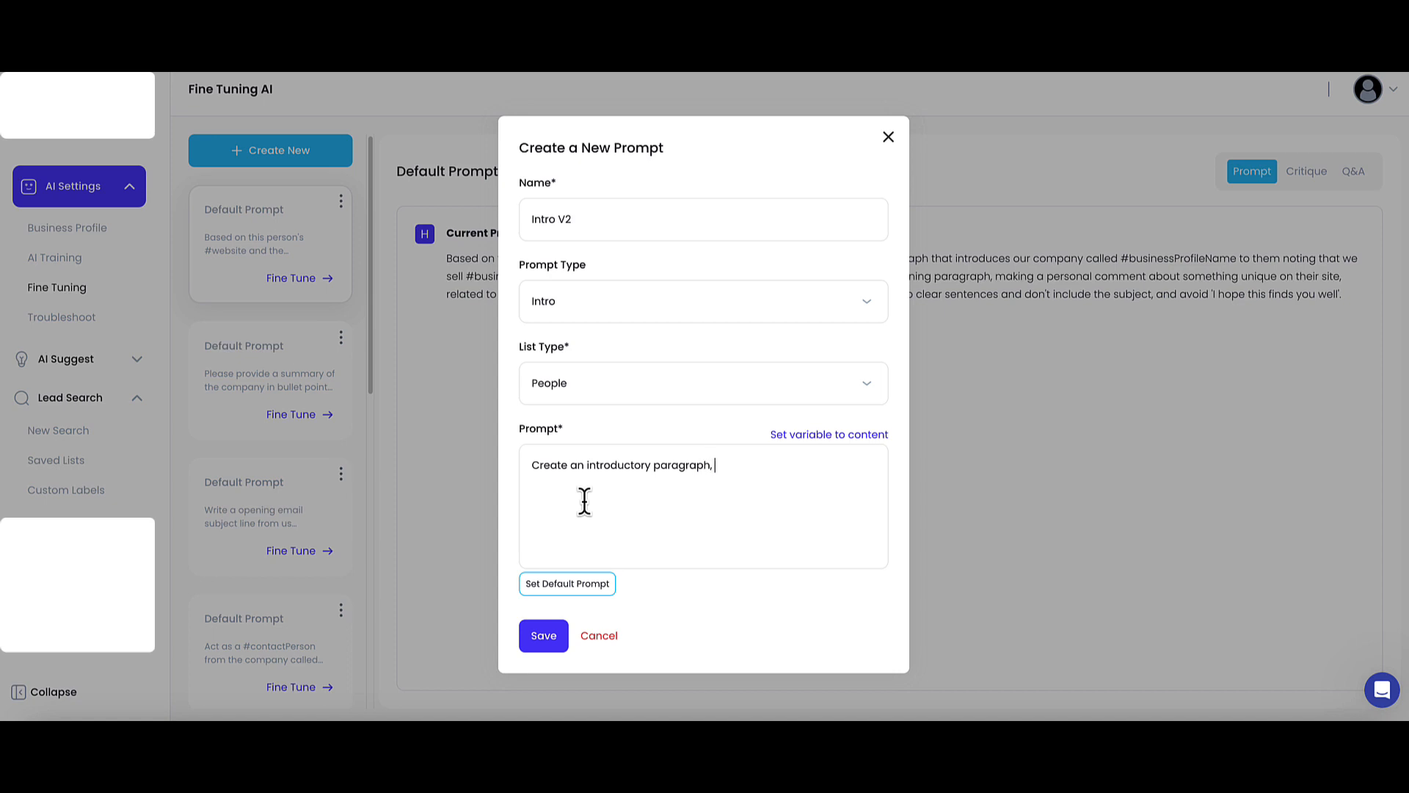
type("consisting of no more than 2 sentances.")
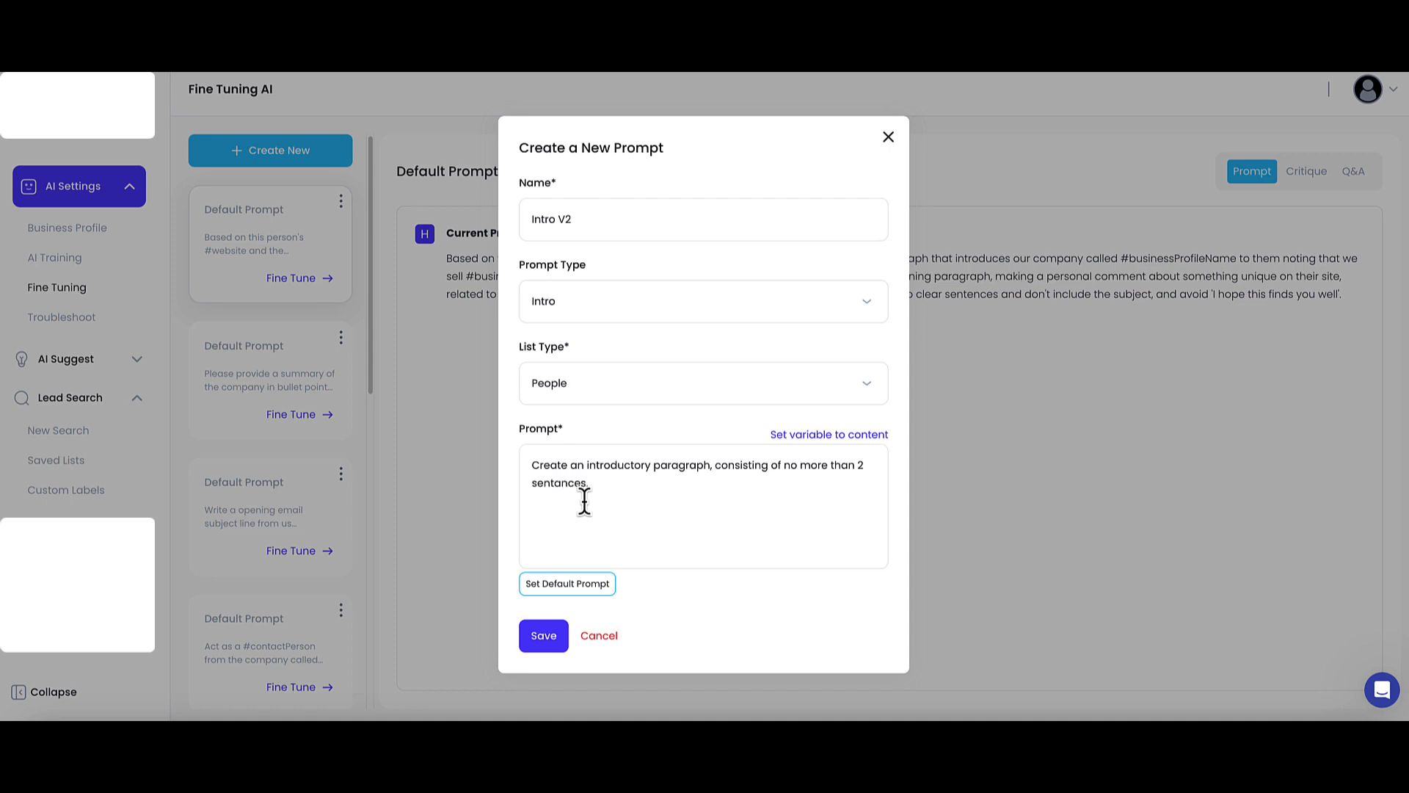
type(" Analyze the website")
left_click(797, 444)
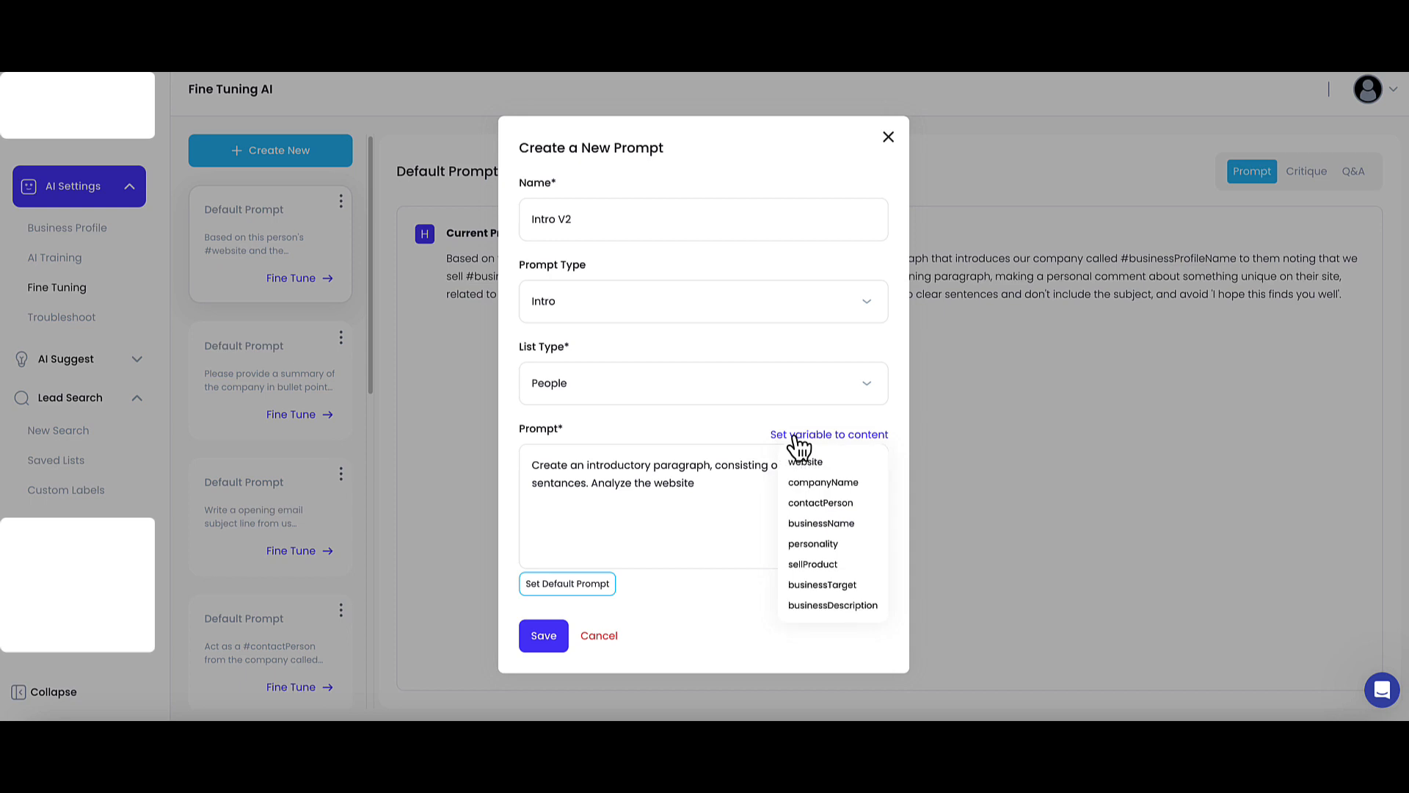
left_click(805, 463)
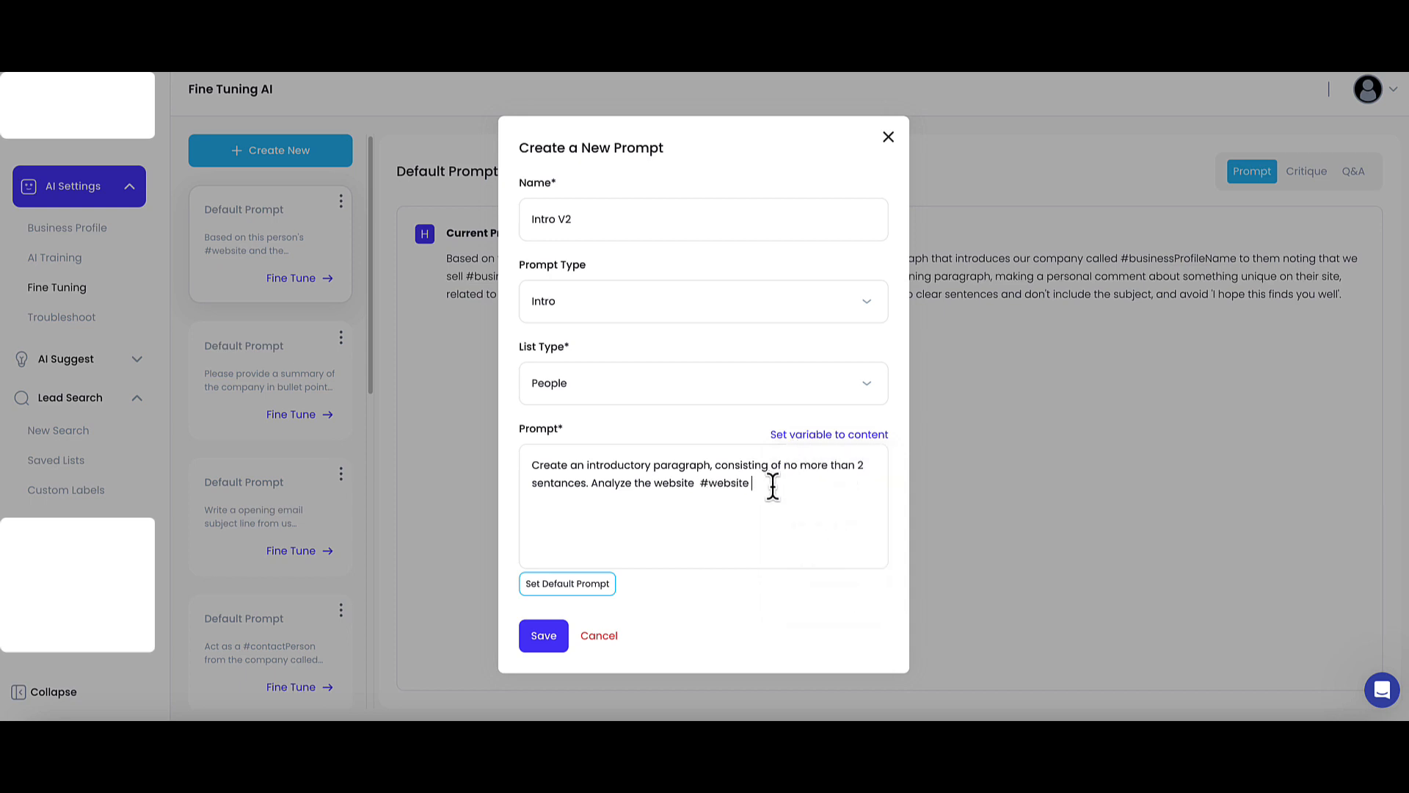
- Continue the prompt with "and base your introductory paragraph on the information you find. Introduce our company" followed by the businessName variable
type("and basedyour introductory paragraph on t")
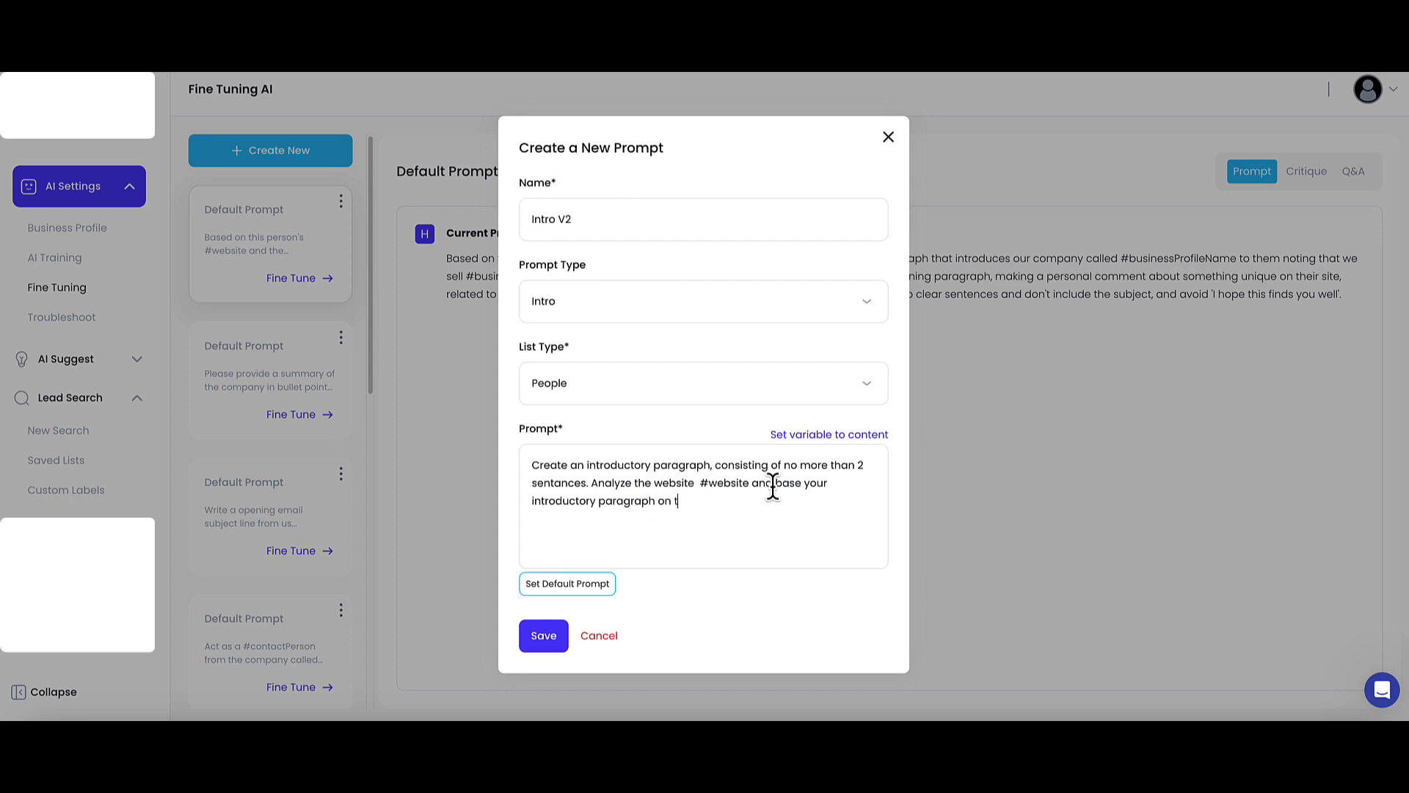
type("he iniforrmation you find. Introduce our company")
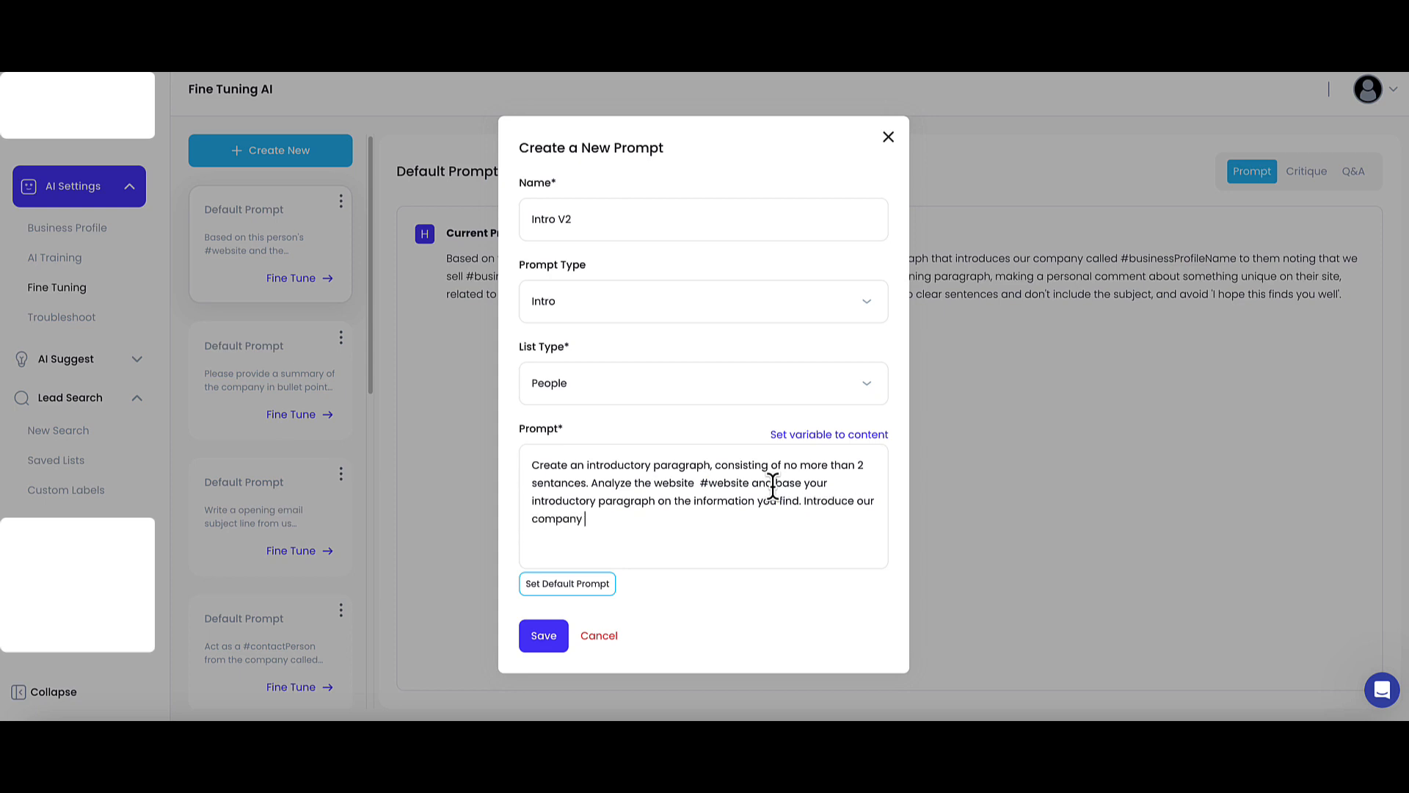
left_click(851, 436)
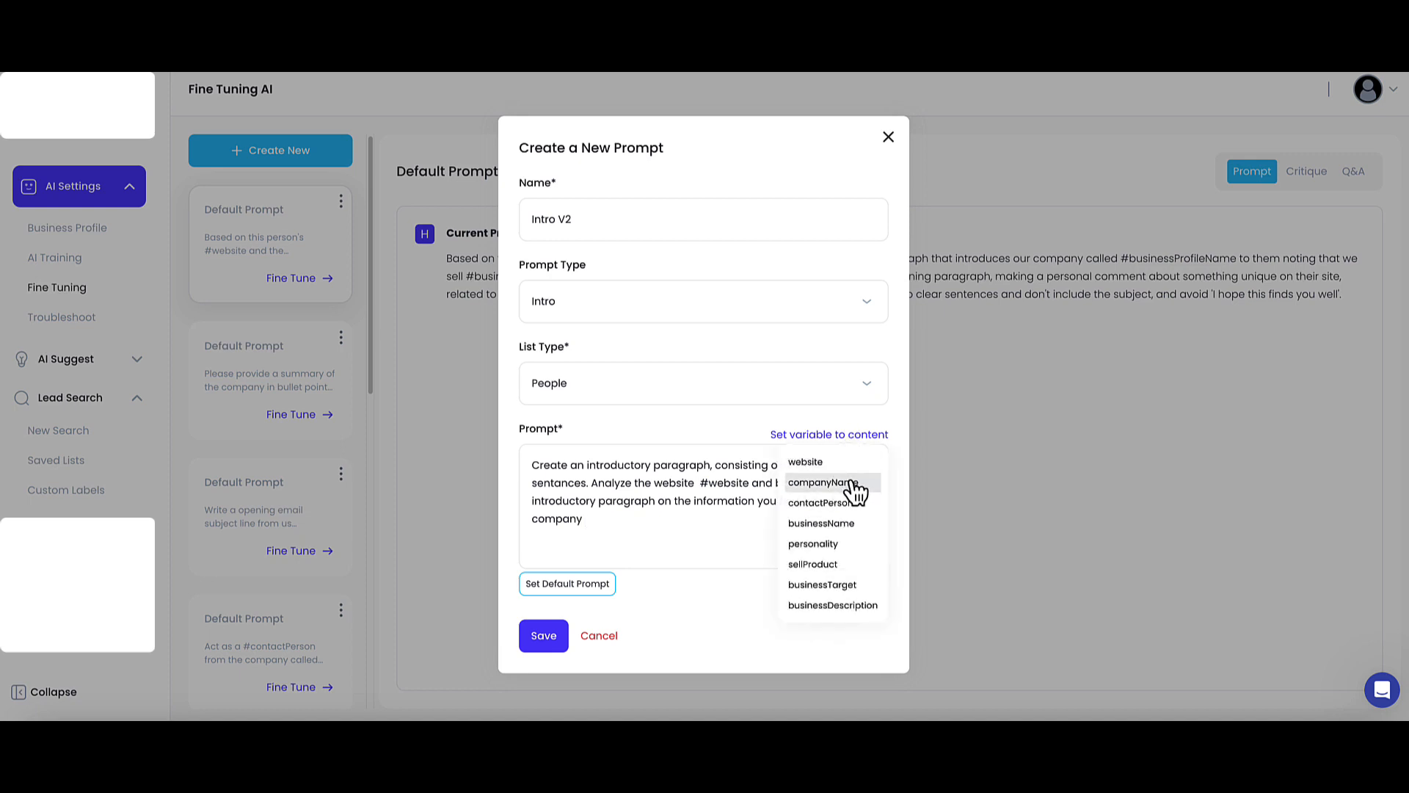
left_click(818, 525)
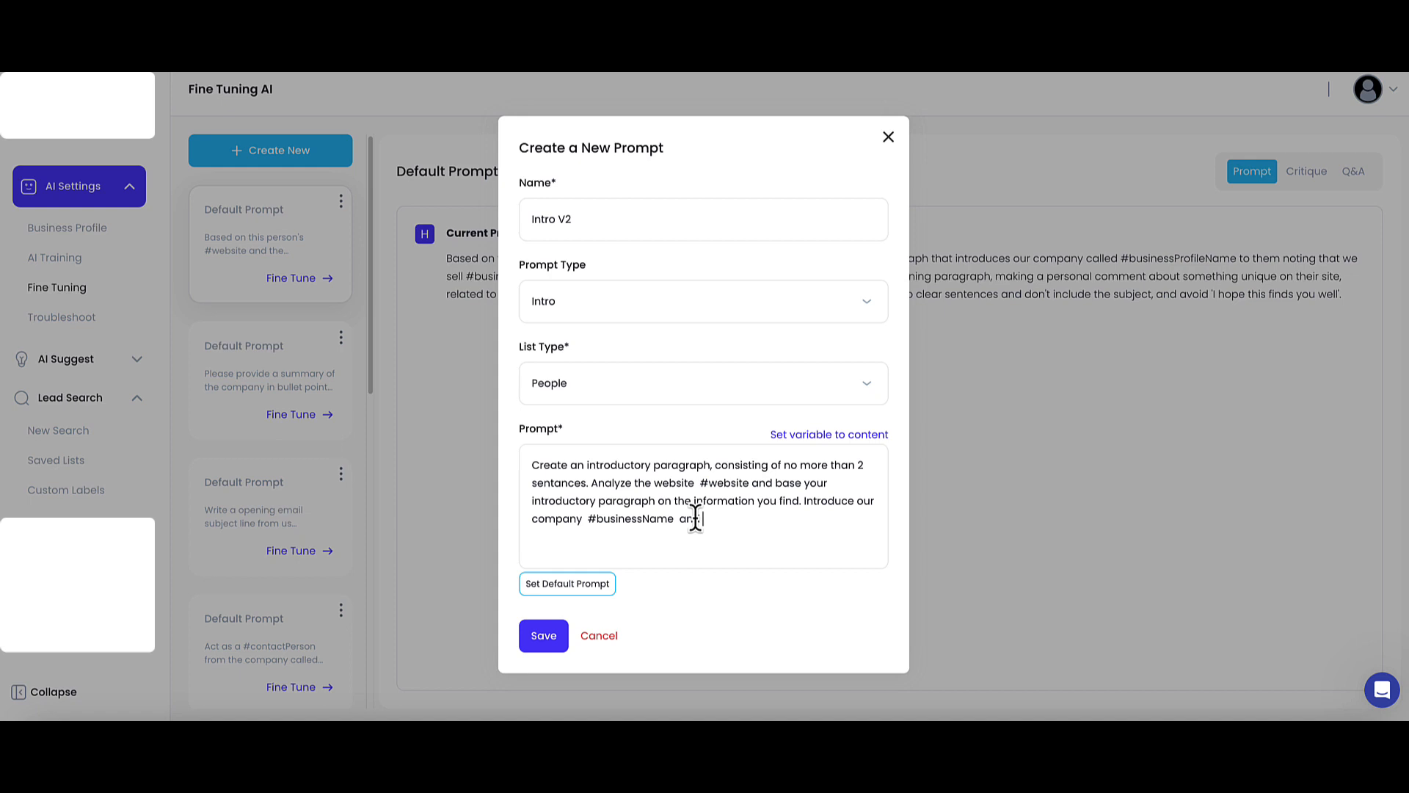
- Finish the prompt with "and use this as an icebreaker" and save it
type("and use this as an icebreaker")
mouse_move(547, 459)
left_mouse_down()
mouse_move(812, 513)
mouse_move(524, 458)
left_mouse_up()
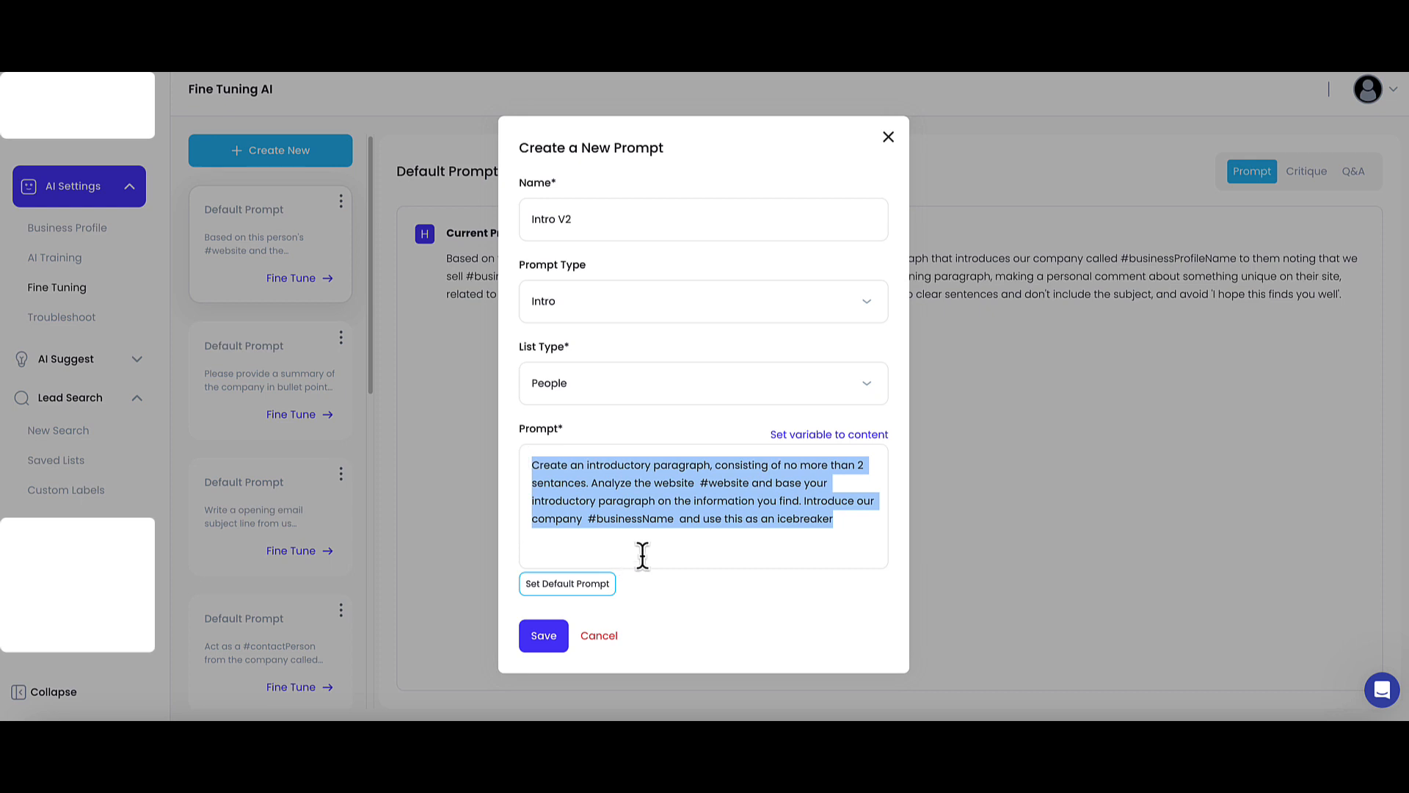
left_click(545, 630)
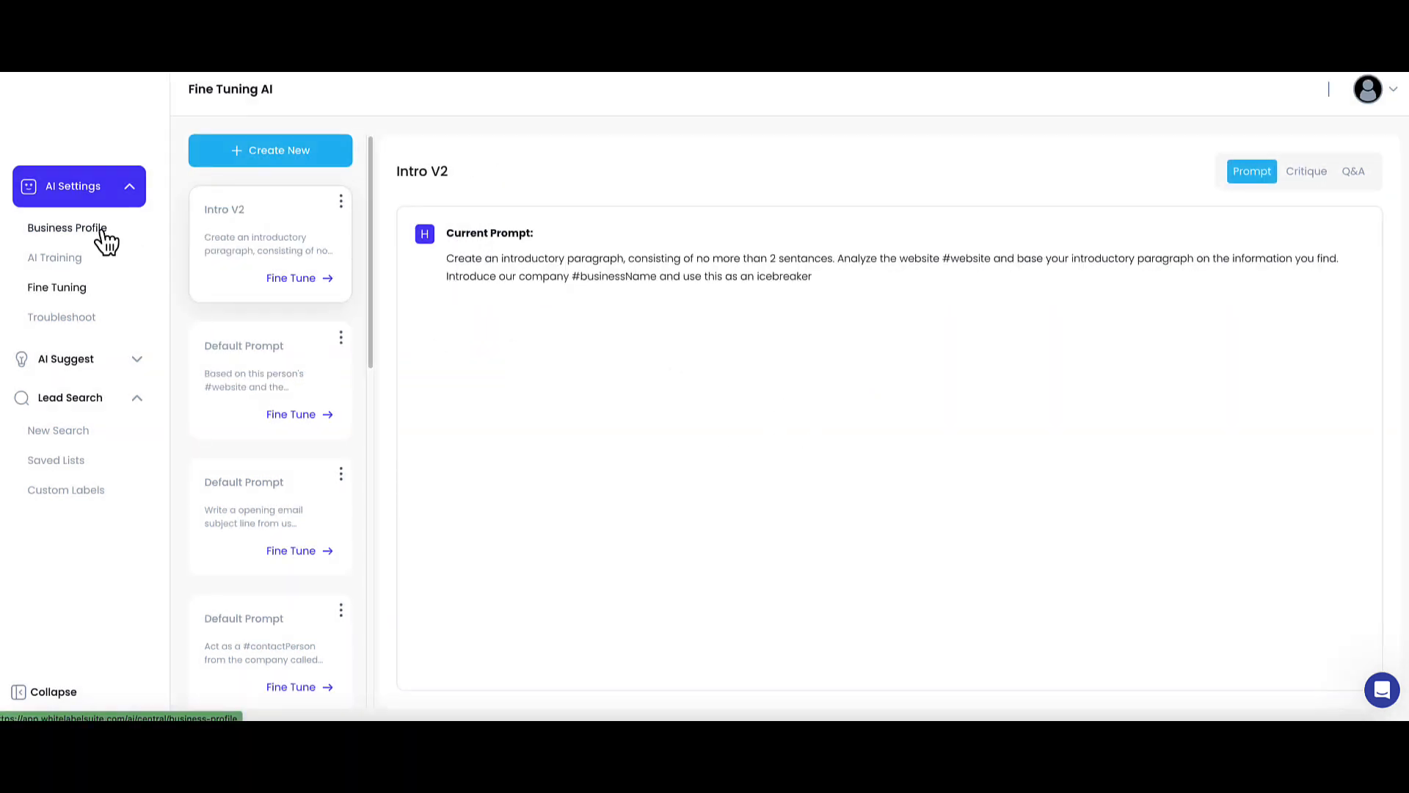
- Look over the full list of prompts and open the Realtor Principal List from the saved lists
scroll(339, 296, "down", 1)
scroll(326, 301, "down", 6)
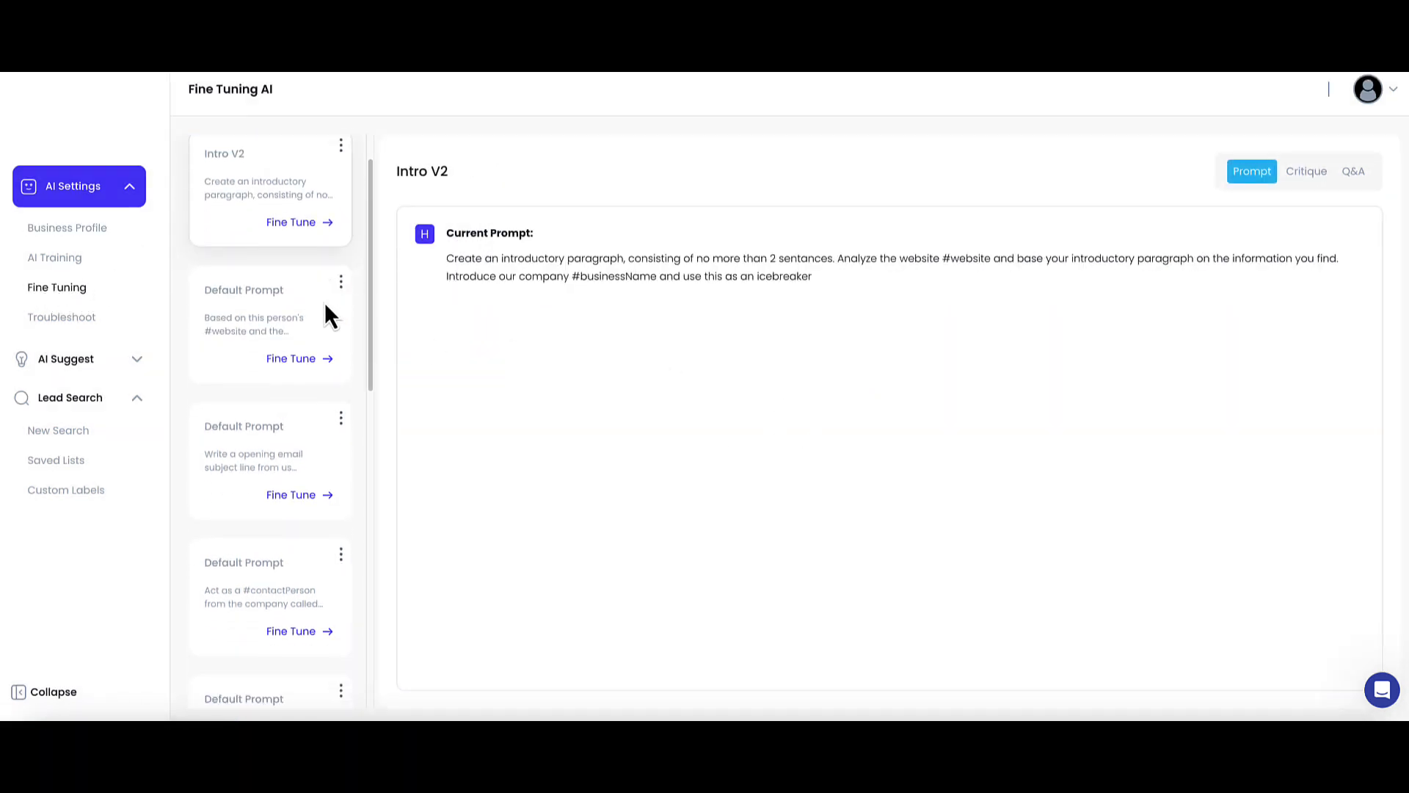
scroll(324, 331, "down", 5)
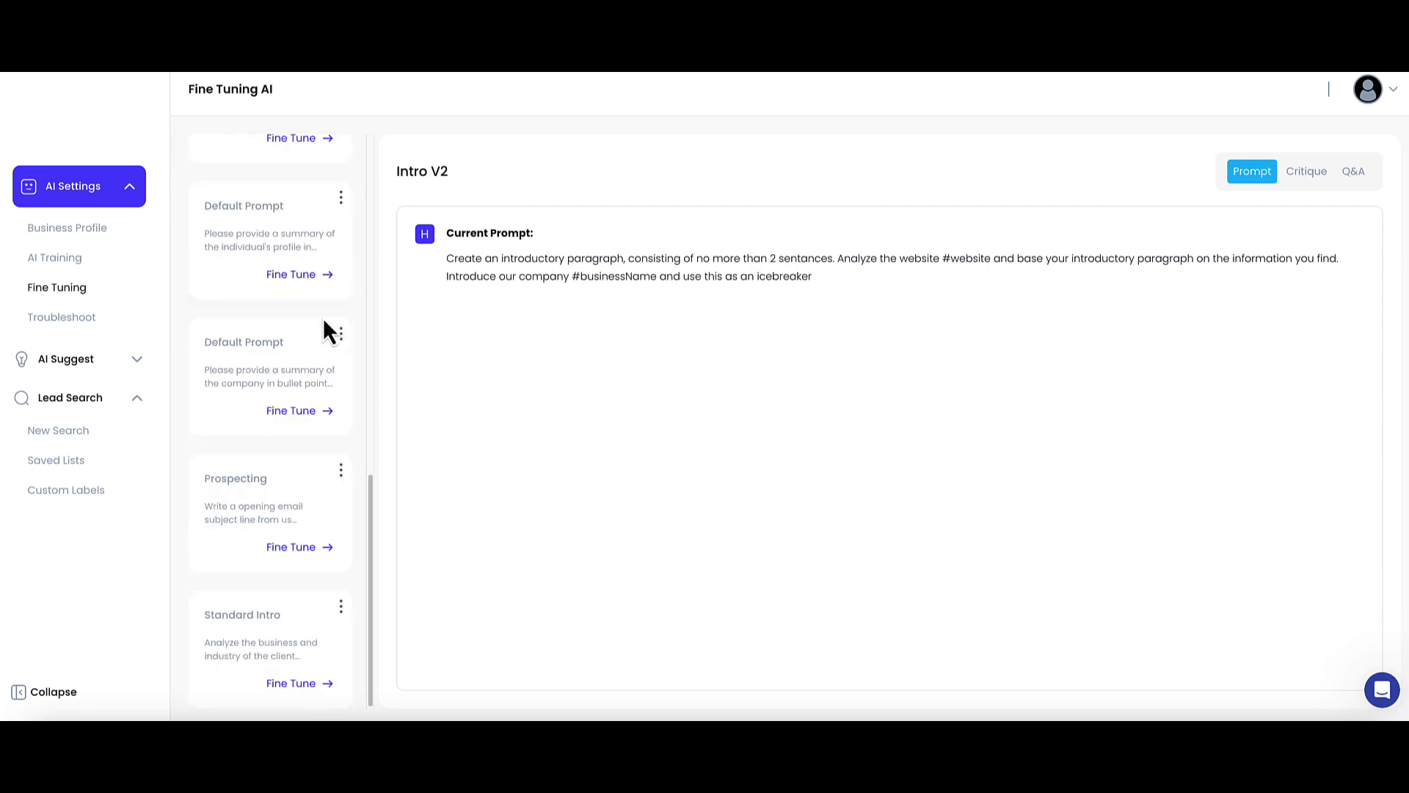
scroll(326, 329, "up", 15)
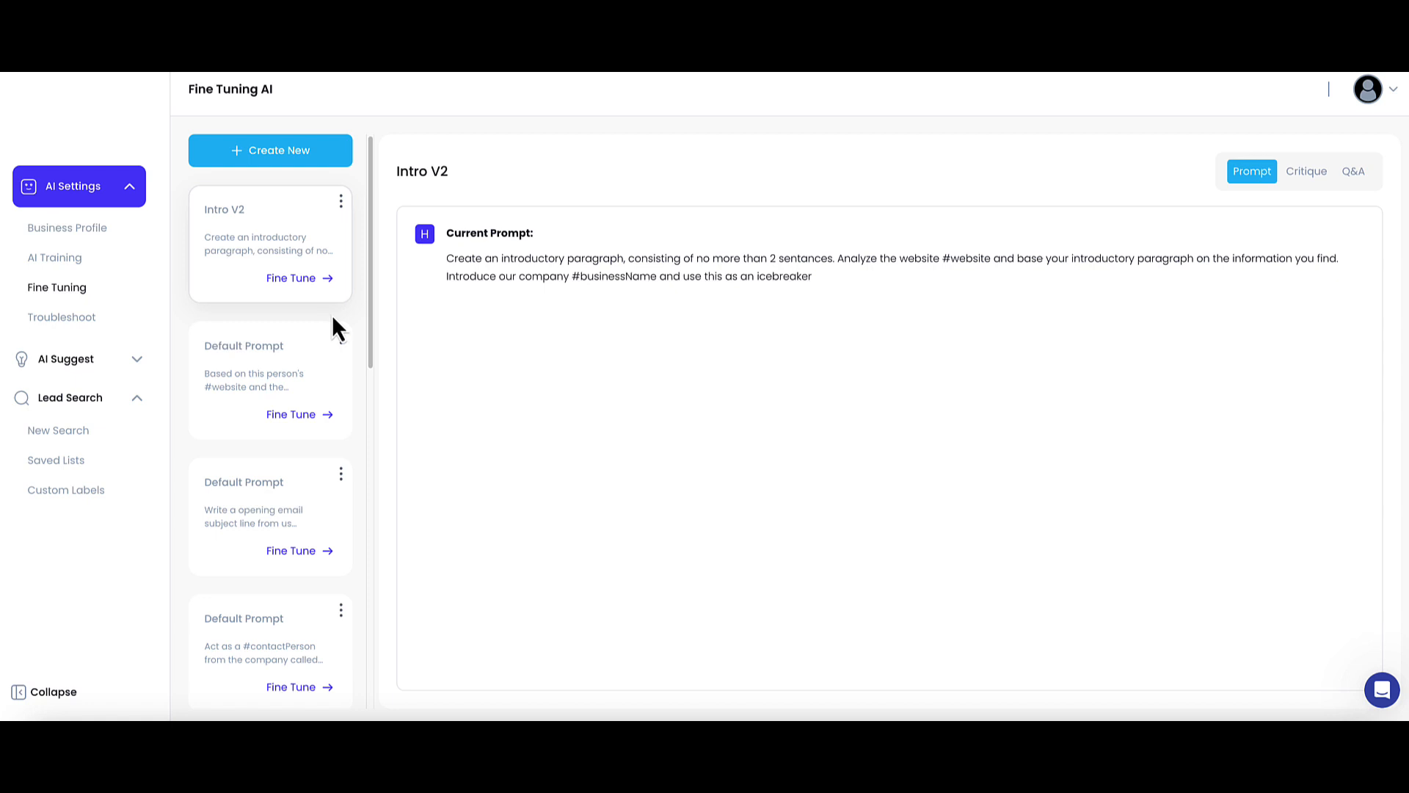
left_click(71, 462)
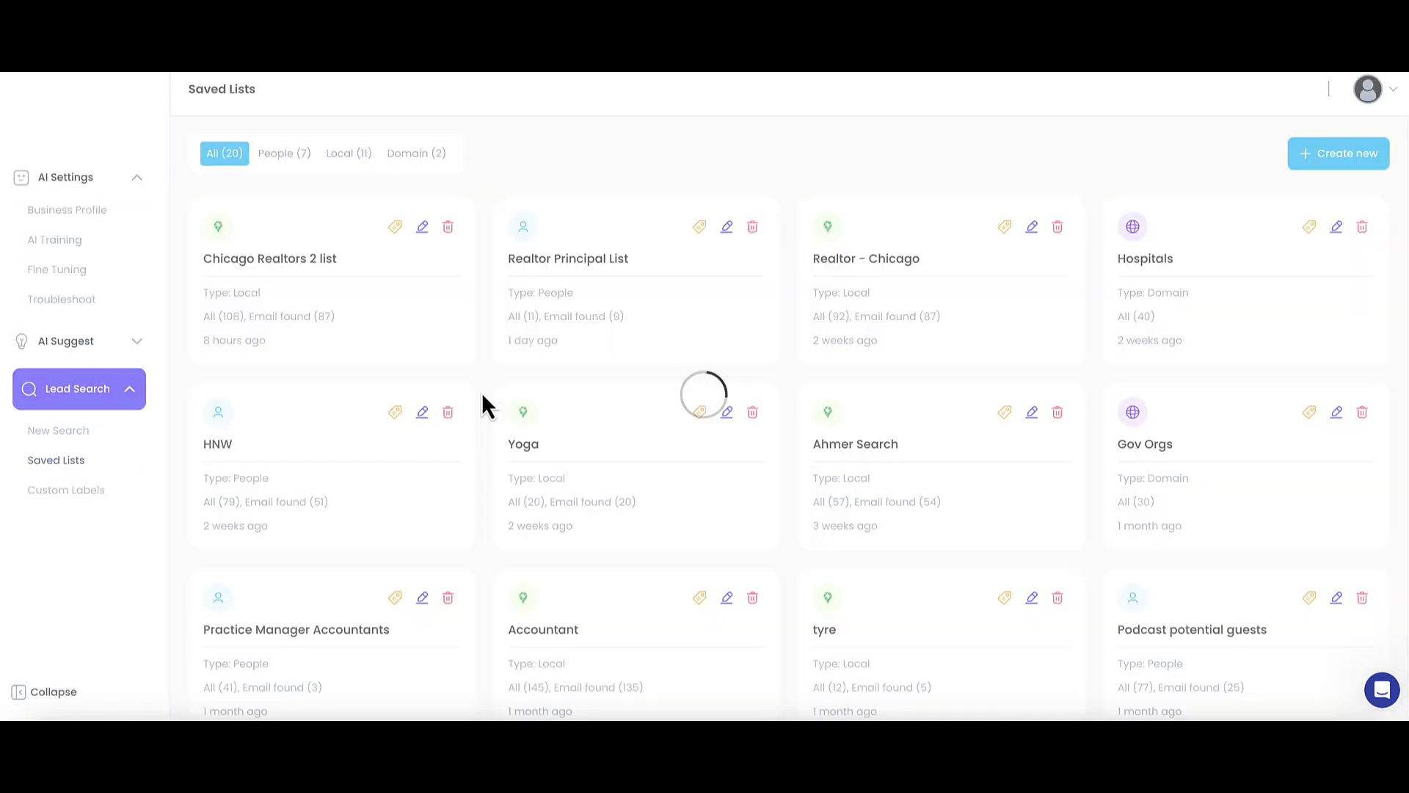
left_click(607, 306)
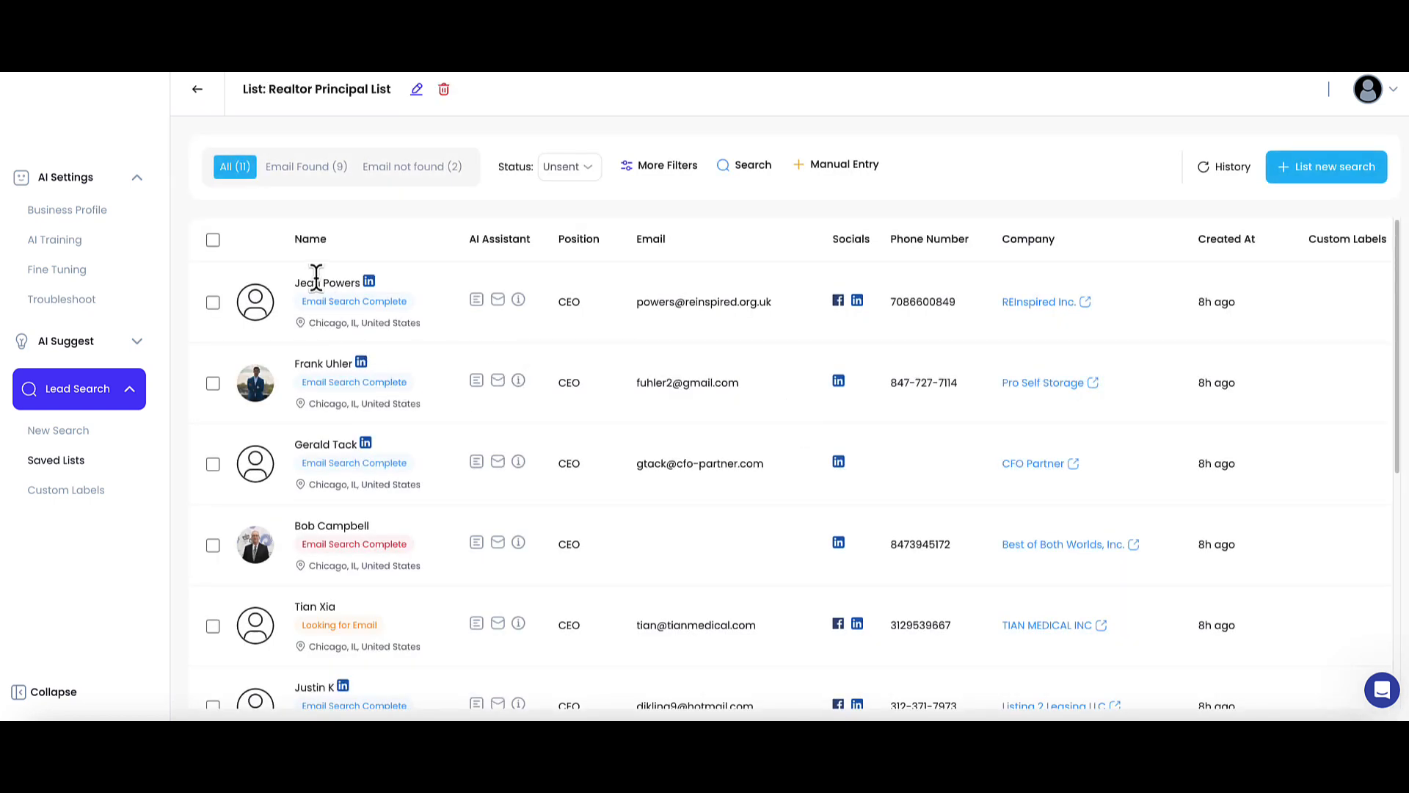
- Examine the first lead's name and email, and check the AI assistant options available for that lead
left_click_drag(299, 283, 371, 289)
left_click_drag(644, 302, 656, 338)
left_click(658, 314)
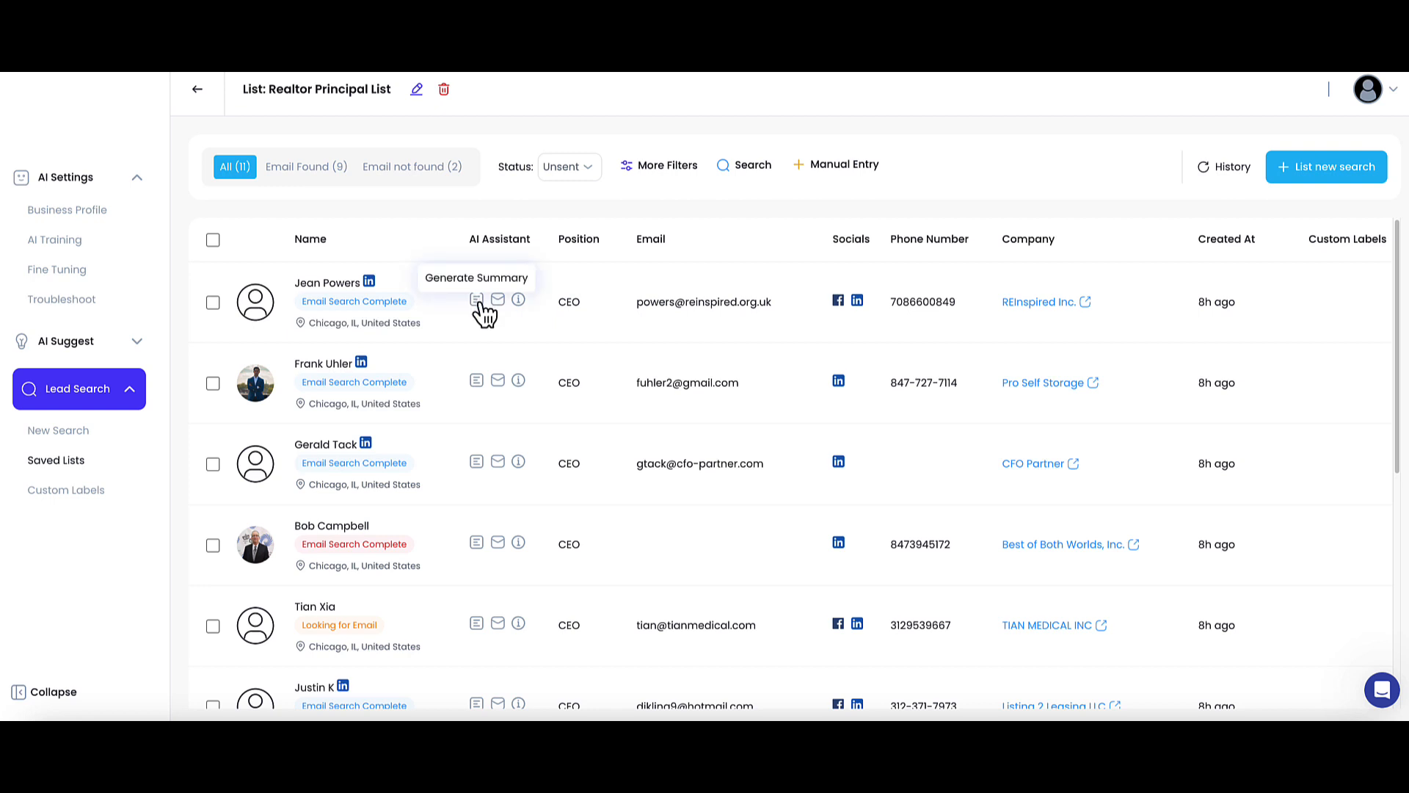
left_click(524, 302)
left_click(525, 301)
left_click(524, 302)
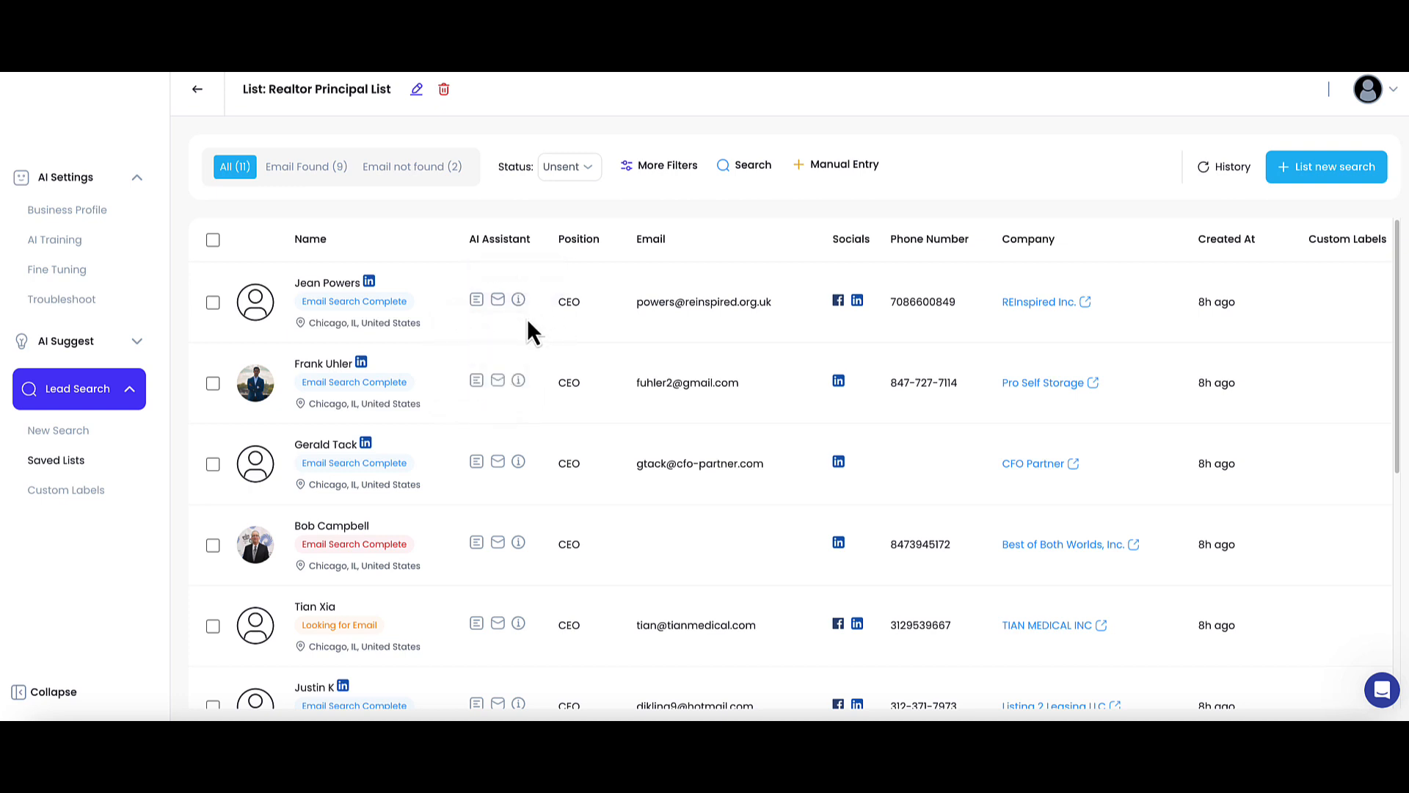
- Generate an intro for the first lead using the first default prompt listed below Intro V2
left_click(519, 302)
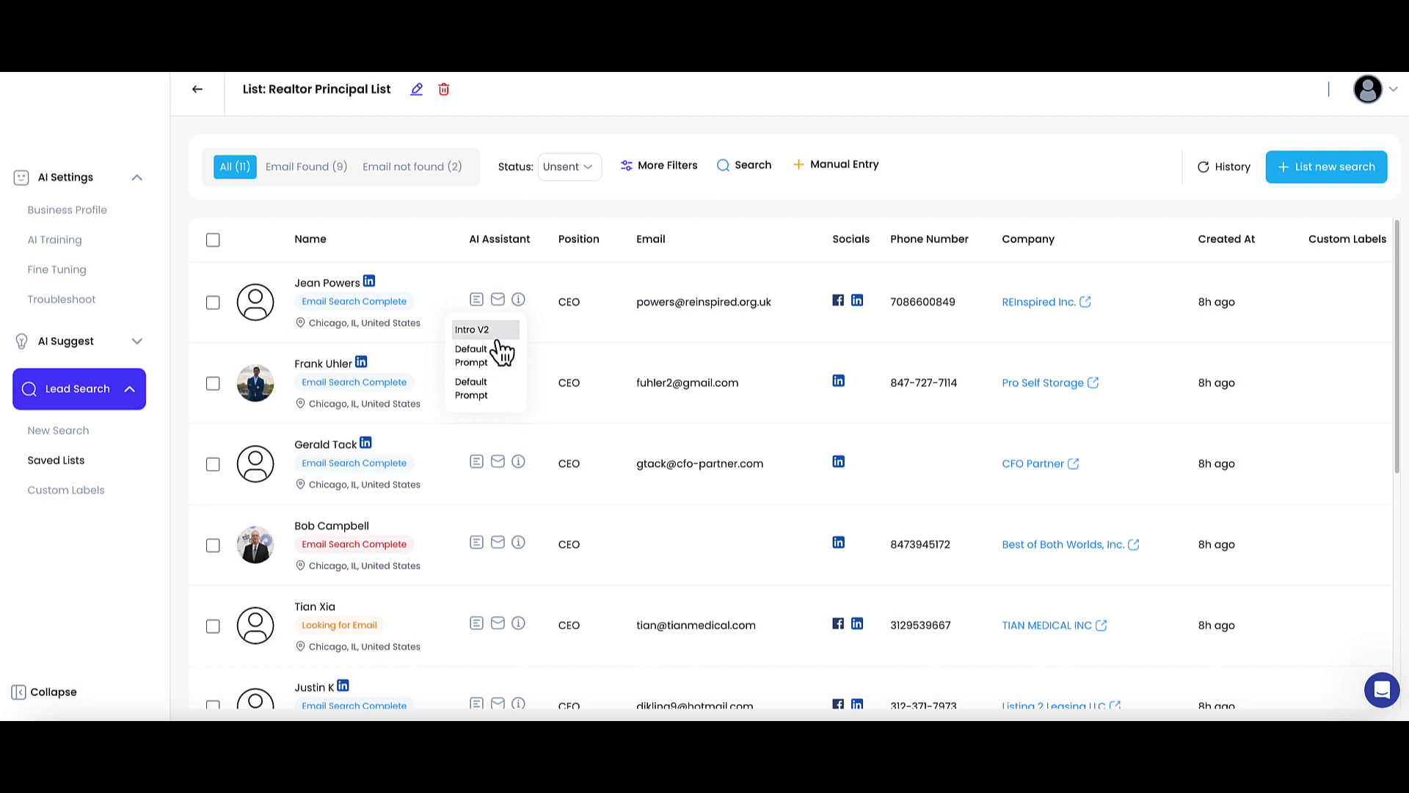
left_click(574, 330)
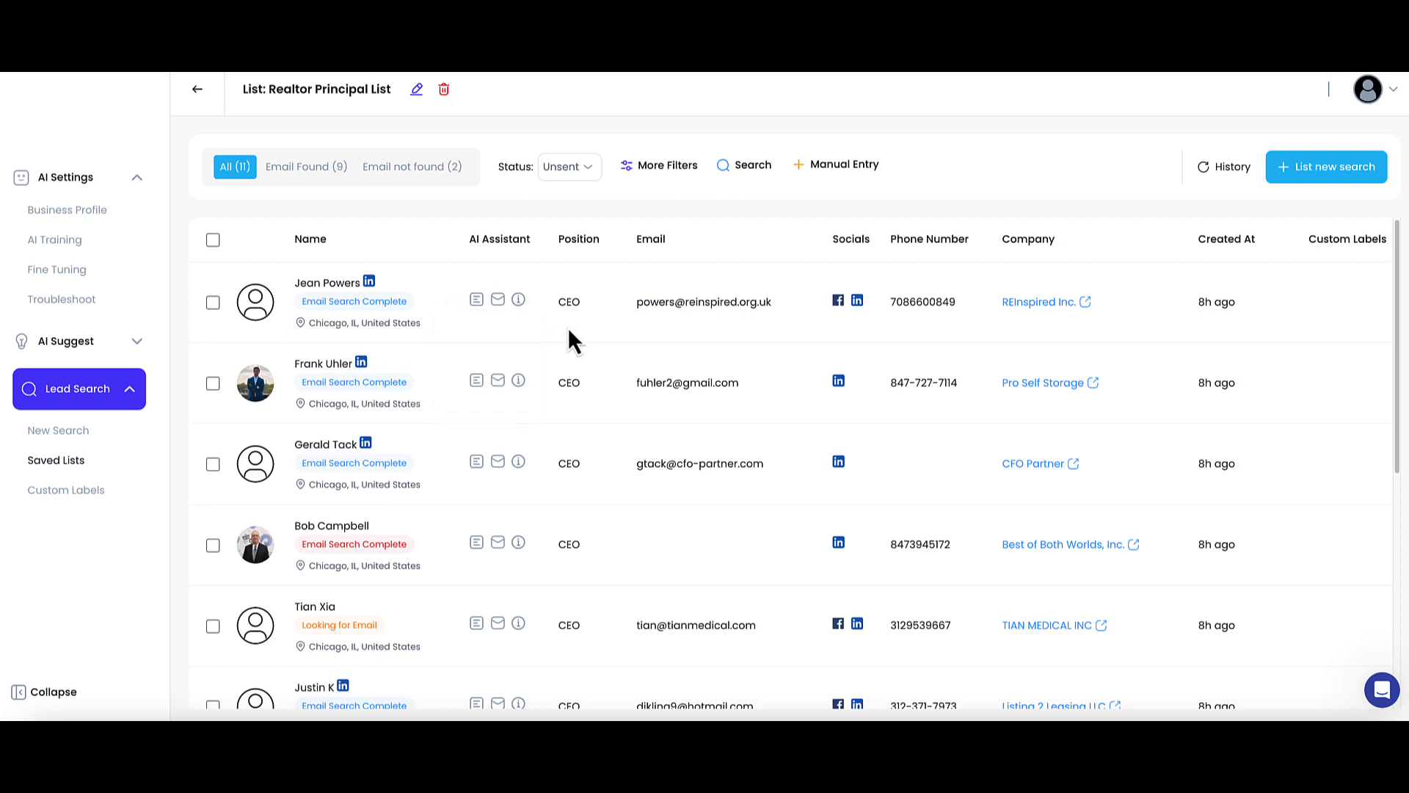
left_click(519, 301)
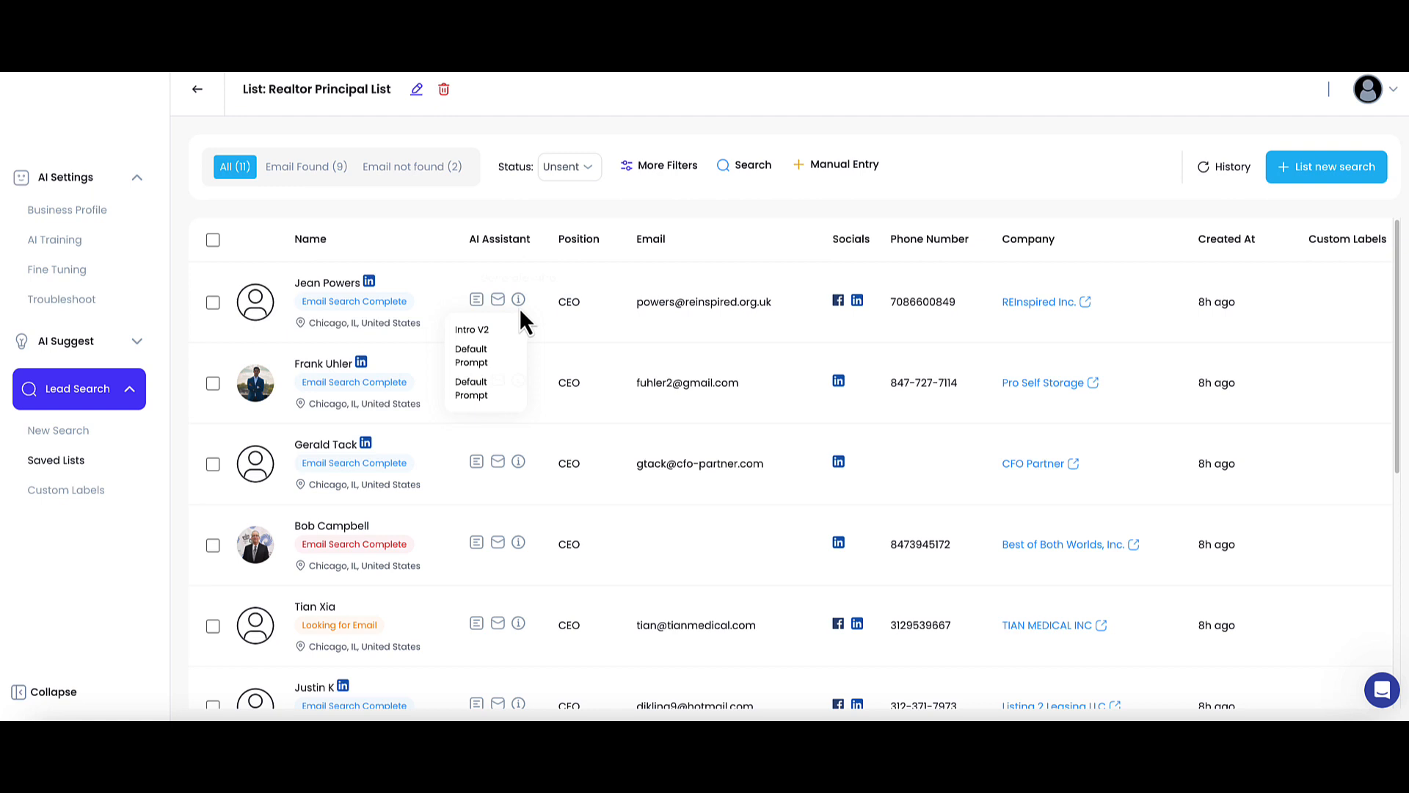
left_click(492, 360)
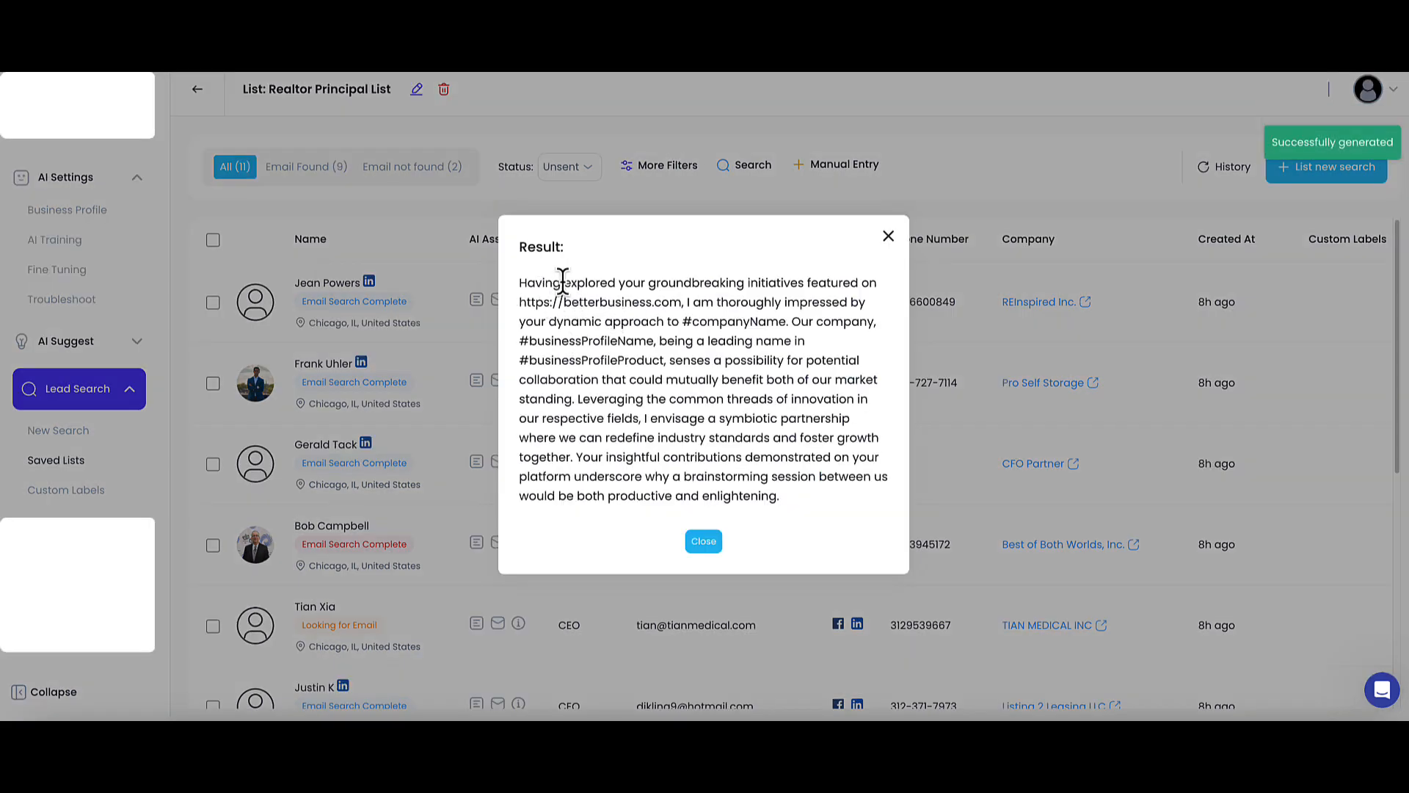
- Read through the intro generated for the first lead, including its unfilled variables, and close the result
left_click_drag(555, 283, 791, 320)
left_click(810, 293)
left_click_drag(698, 301, 666, 393)
left_click(699, 314)
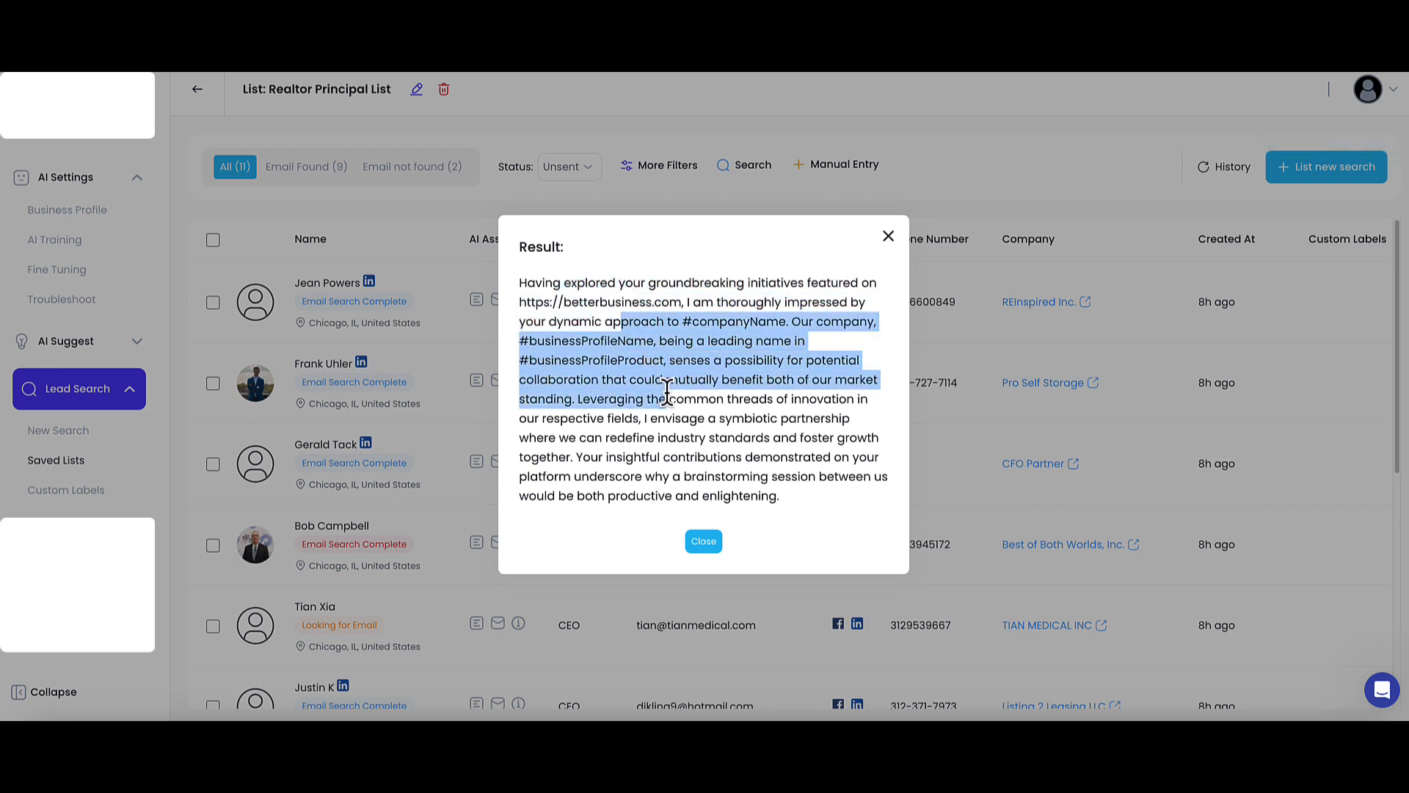
left_click(709, 542)
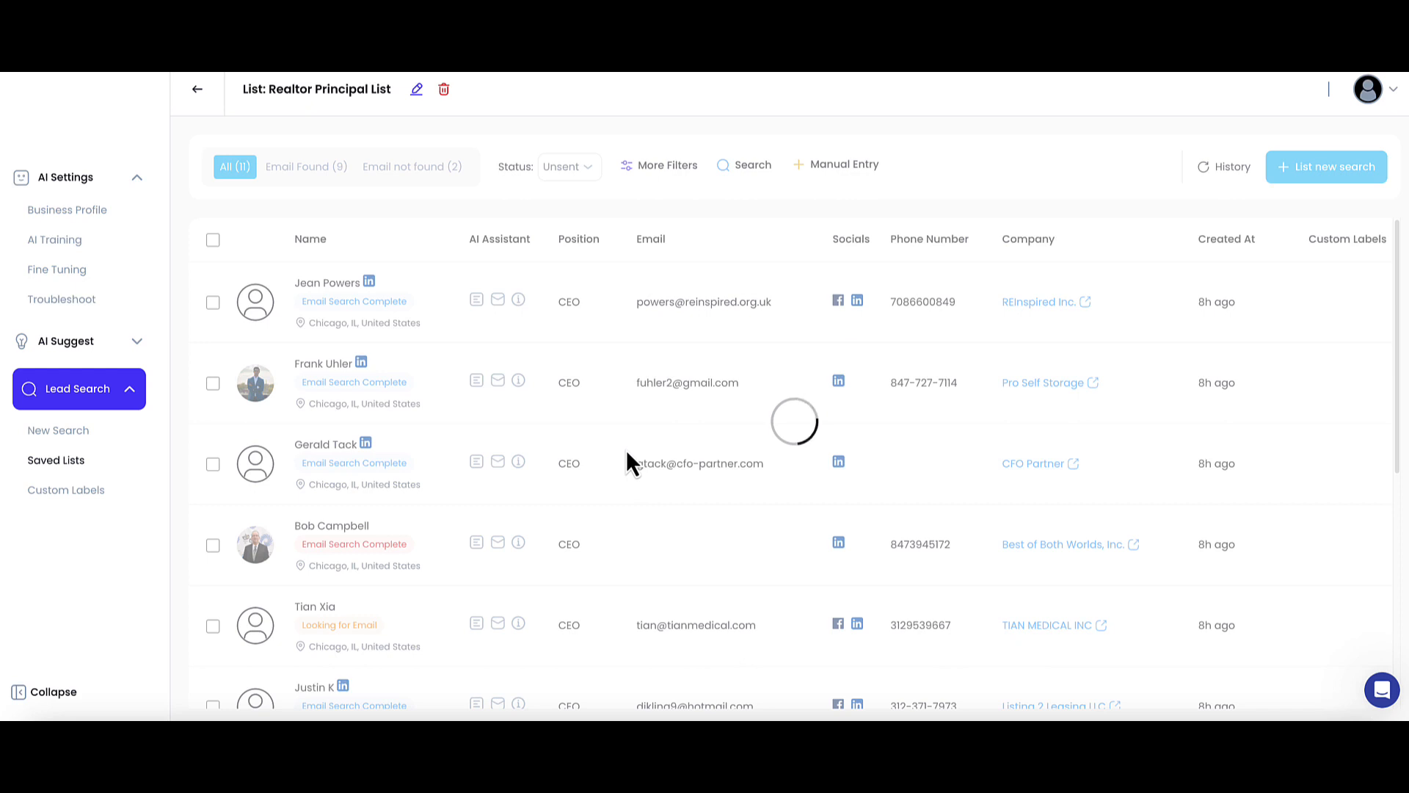
- Generate an intro for the second lead, read through the text and close the result
left_click_drag(296, 364, 354, 365)
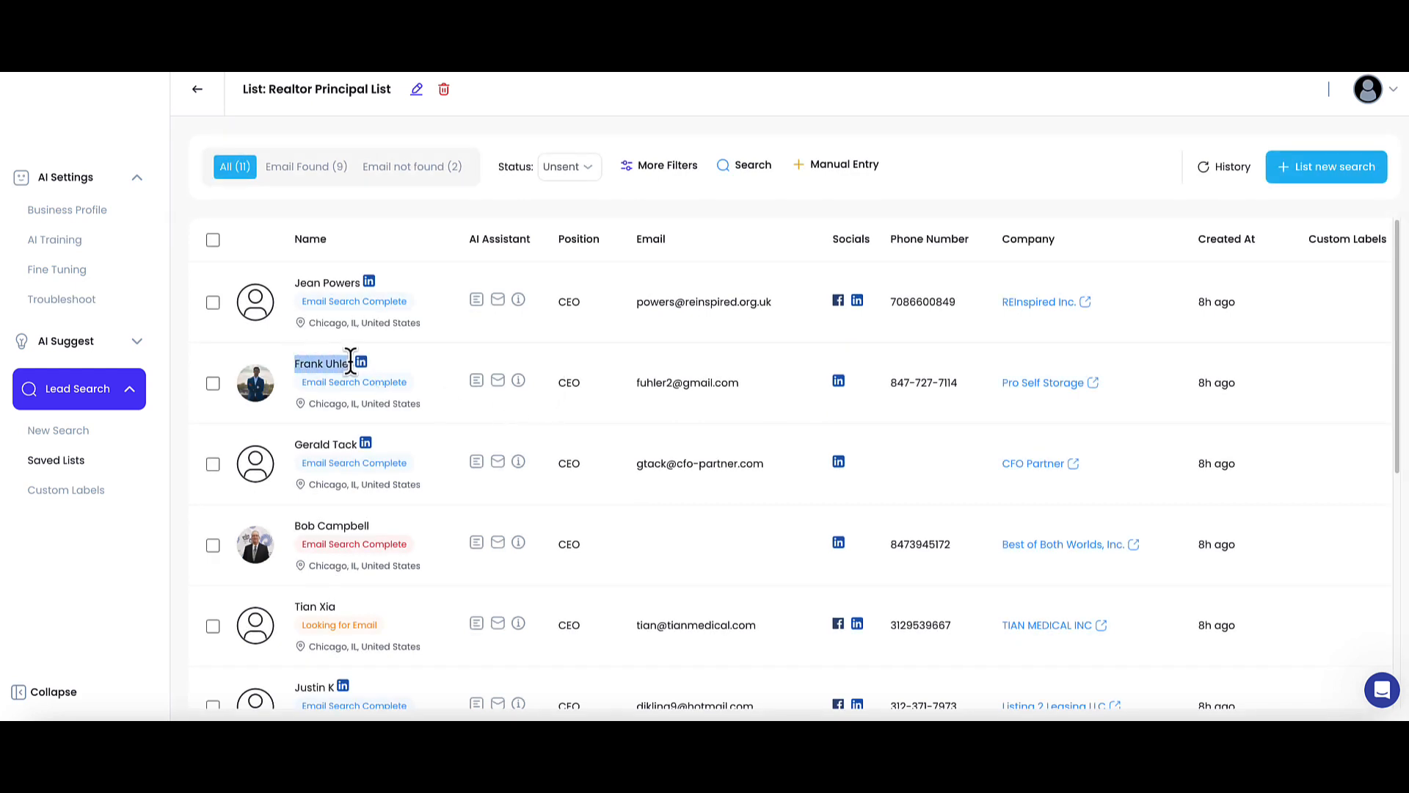
left_click(522, 383)
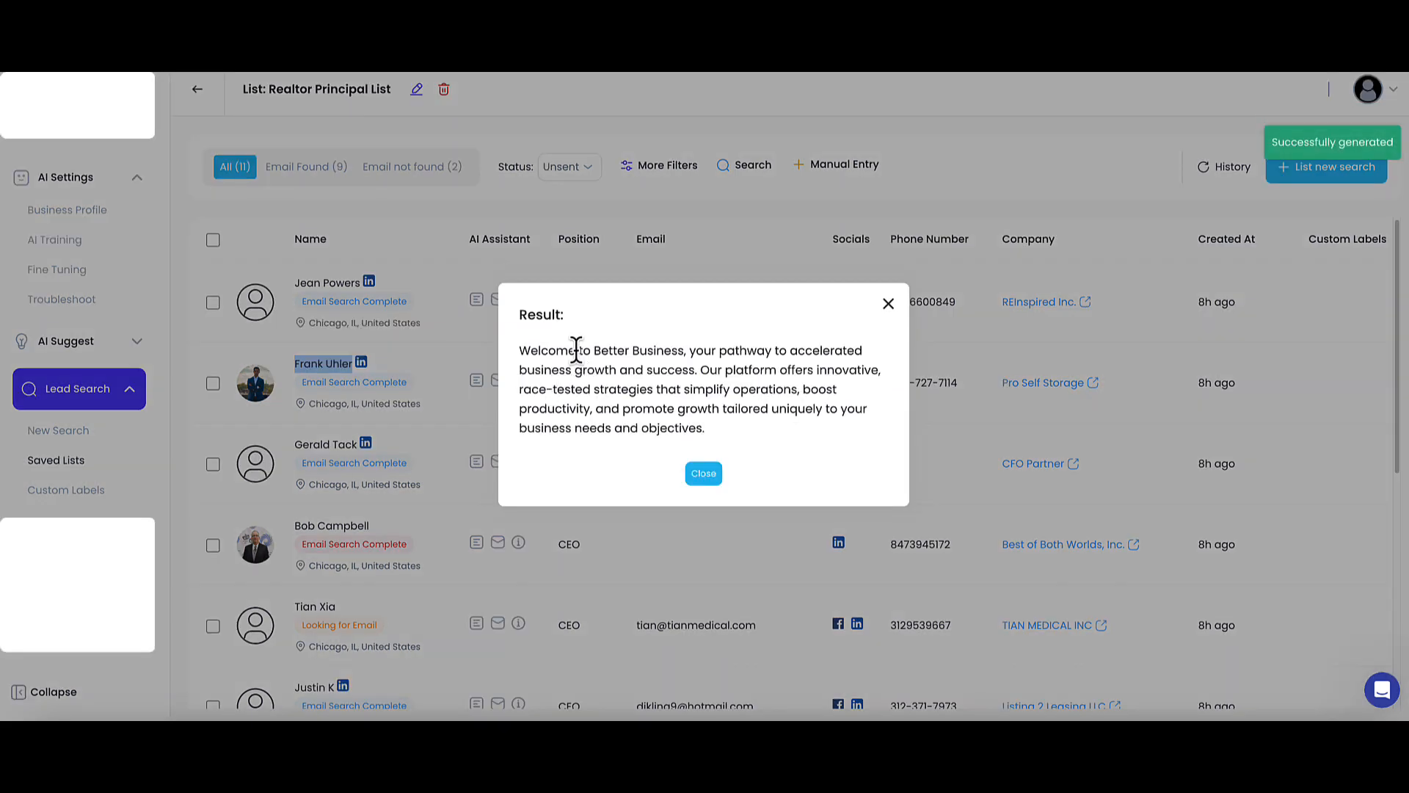
left_click_drag(577, 350, 689, 364)
left_click_drag(596, 372, 745, 406)
left_click(702, 370)
left_click(637, 390)
left_click_drag(639, 389, 572, 345)
left_click(679, 403)
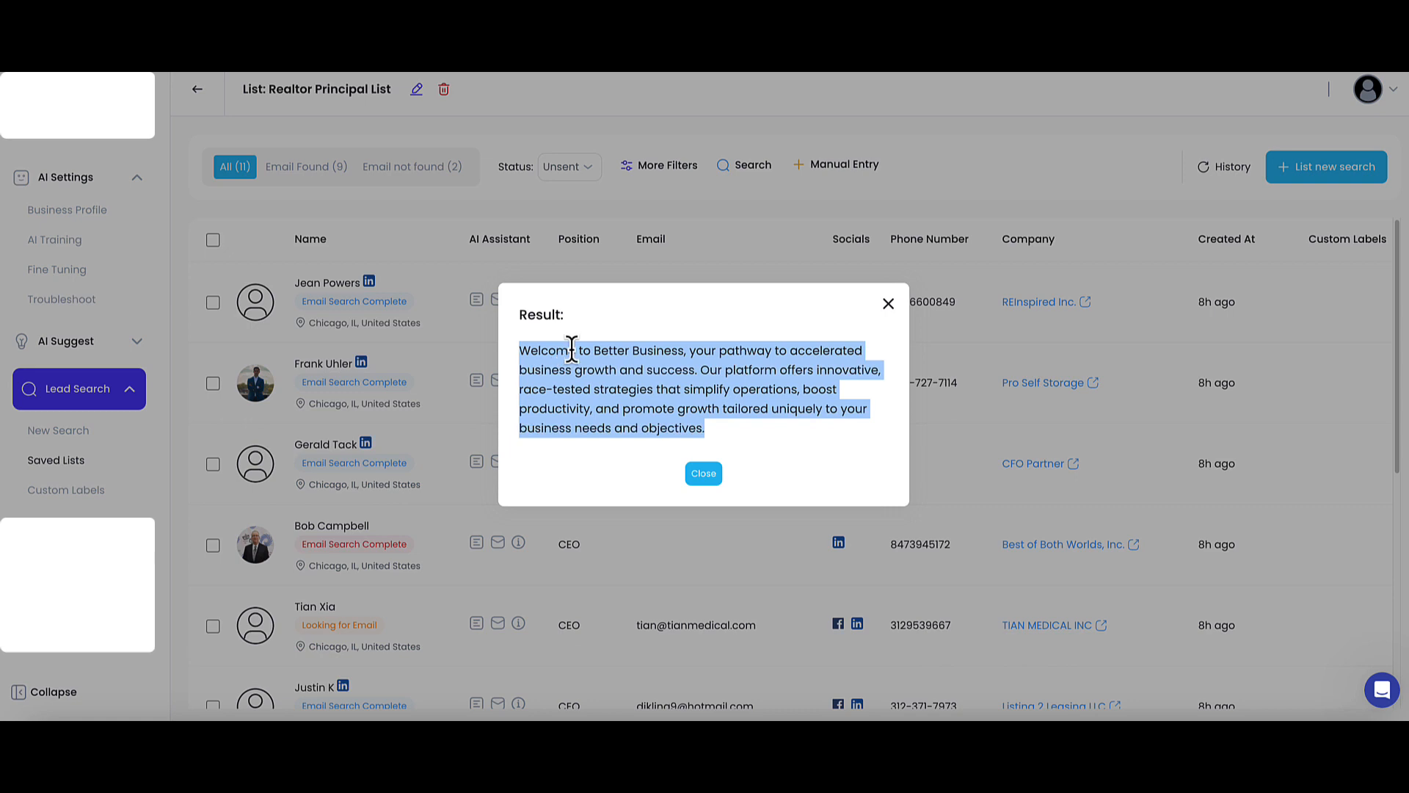
left_click(704, 474)
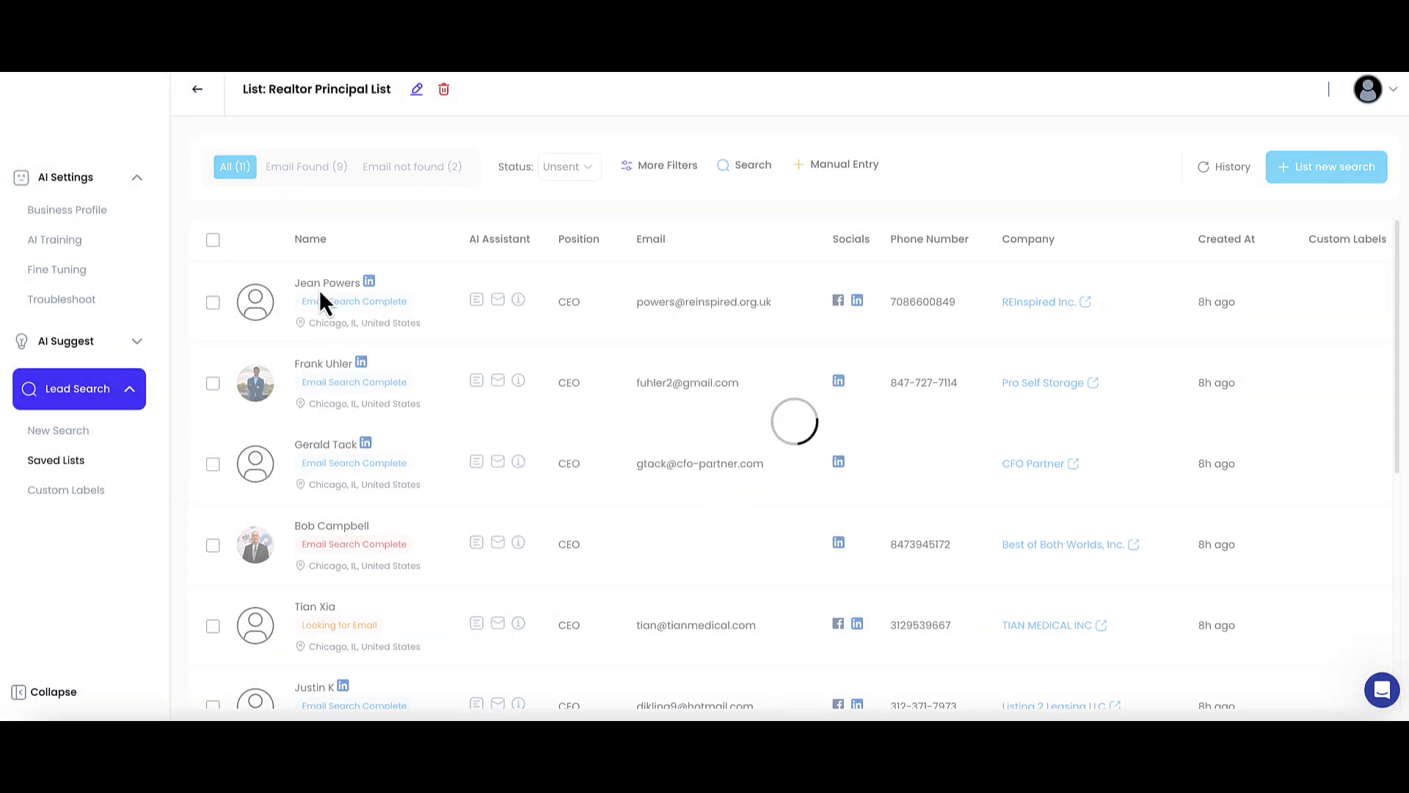
- Select all leads in the list and open the bulk AI option for generating subject lines
left_click(217, 243)
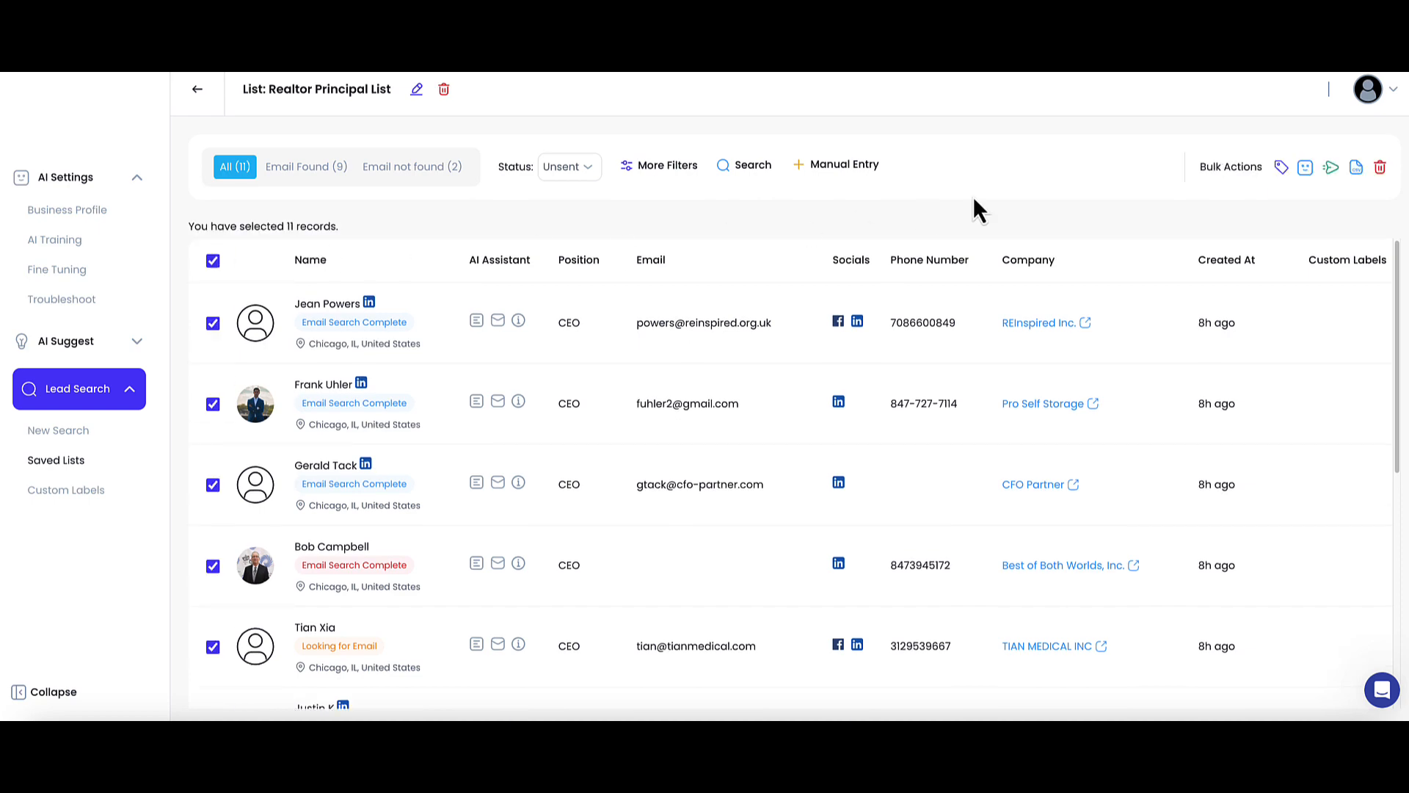
left_click(1306, 171)
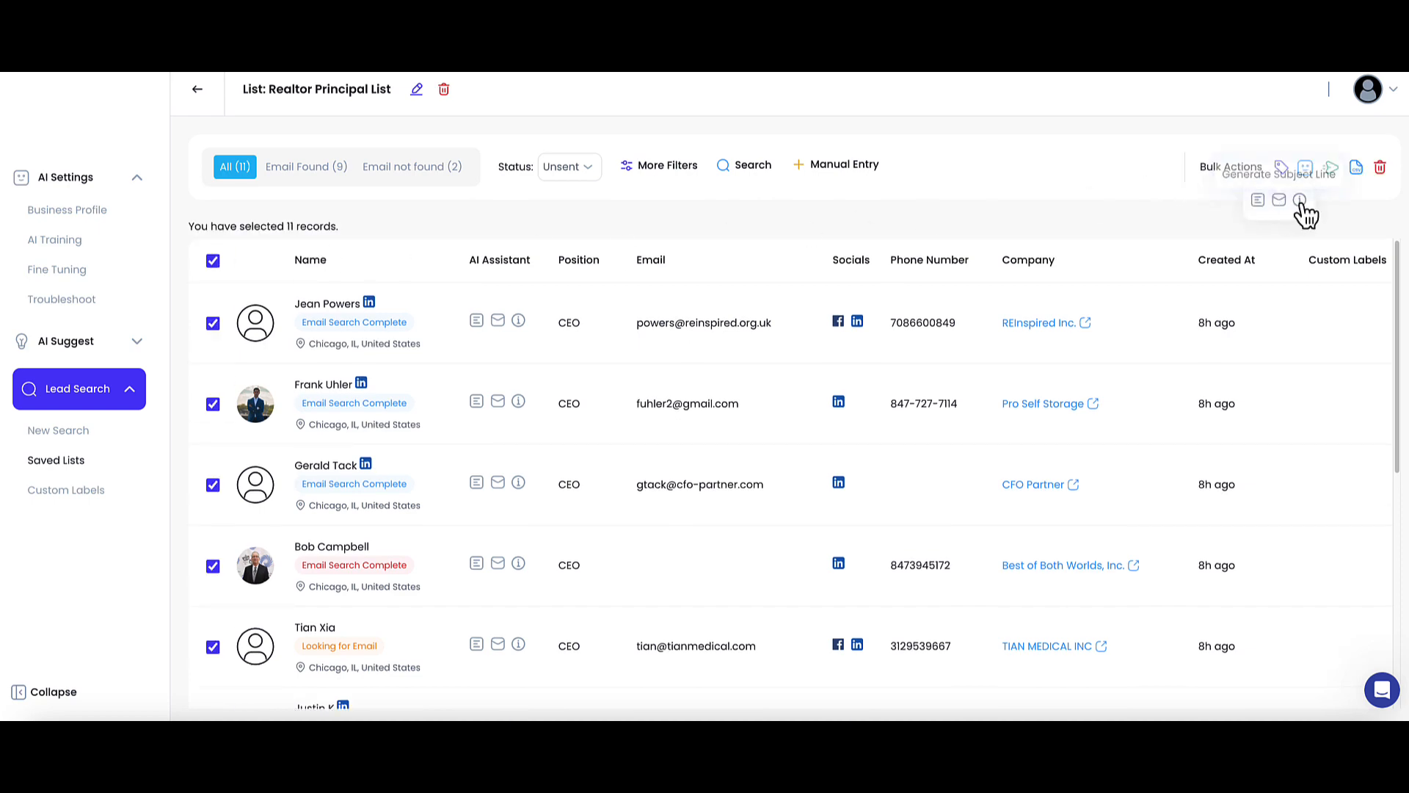
left_click(1282, 205)
left_click(552, 421)
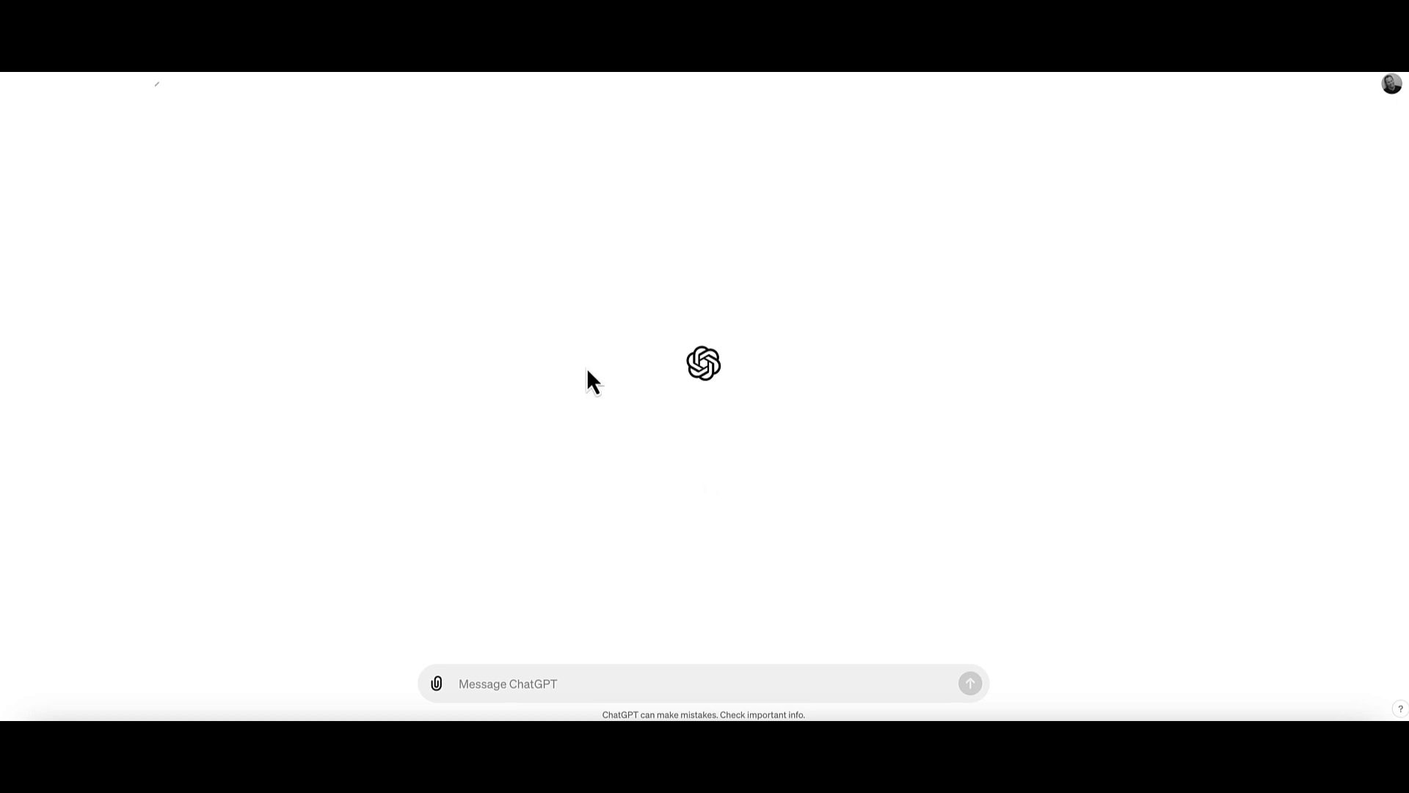
- Switch to ChatGPT and ask "I'm looking to write an effective prompt. for use in a software program. Can you help?"
left_click(468, 690)
type("I'm looking to write a")
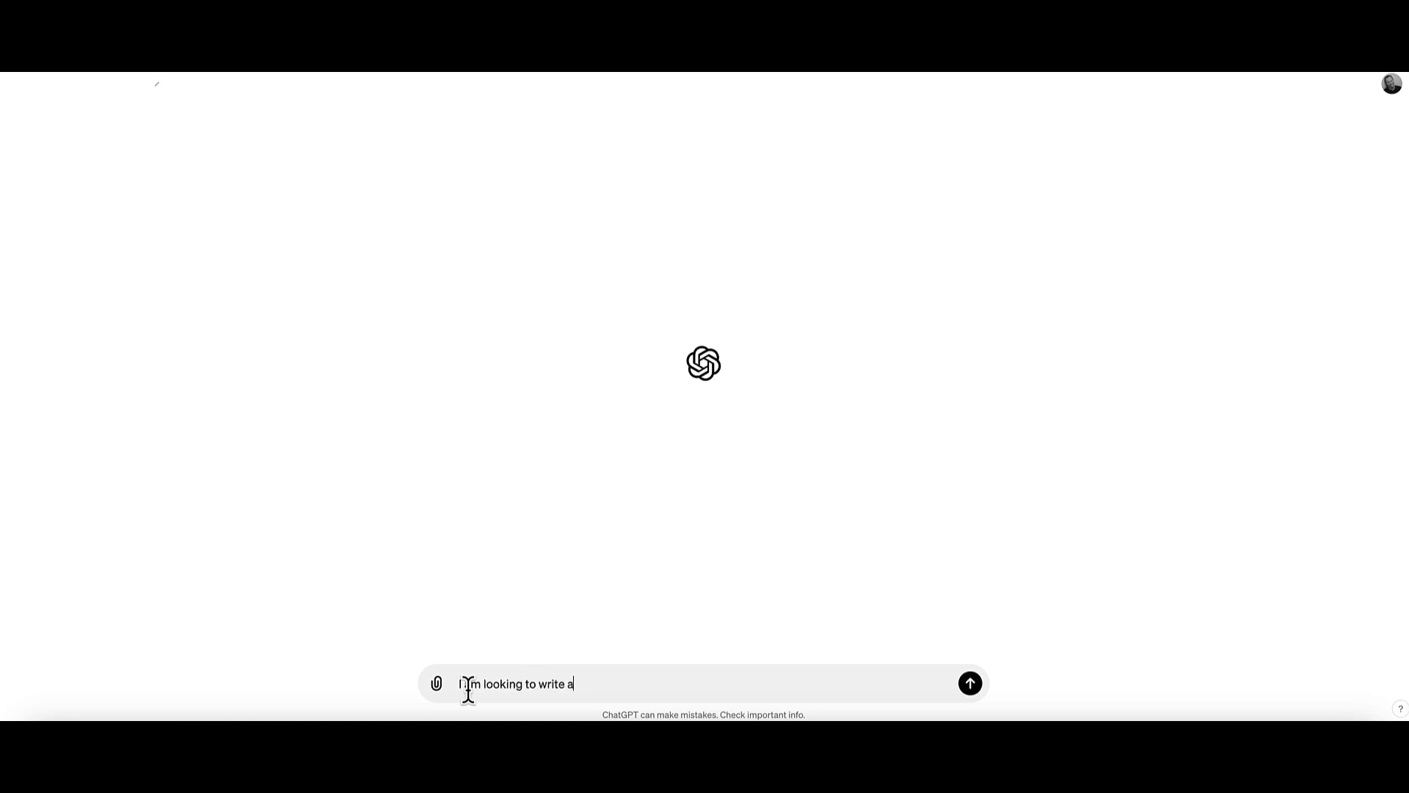
type("n effective prompot. for use in a soft")
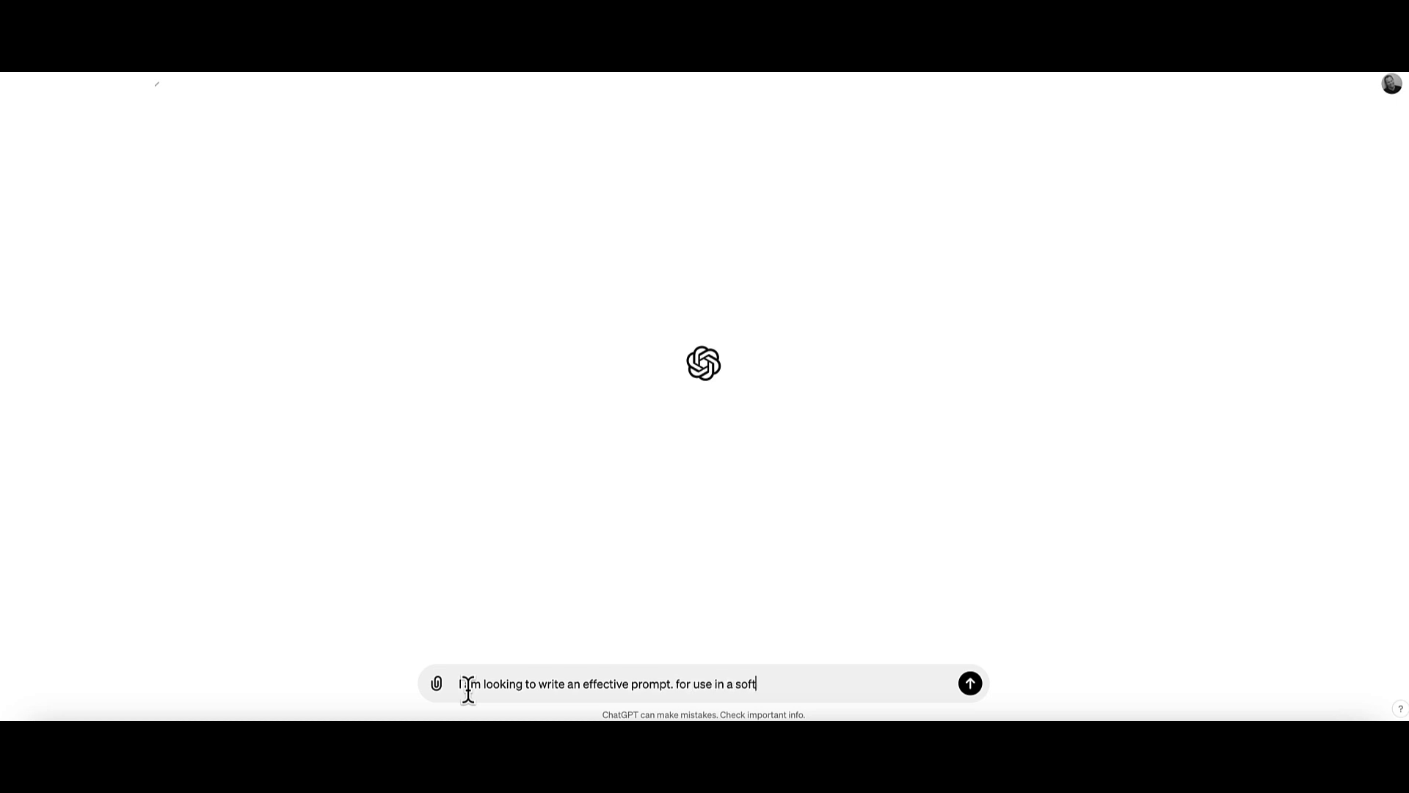
type("ware program. Can you help?")
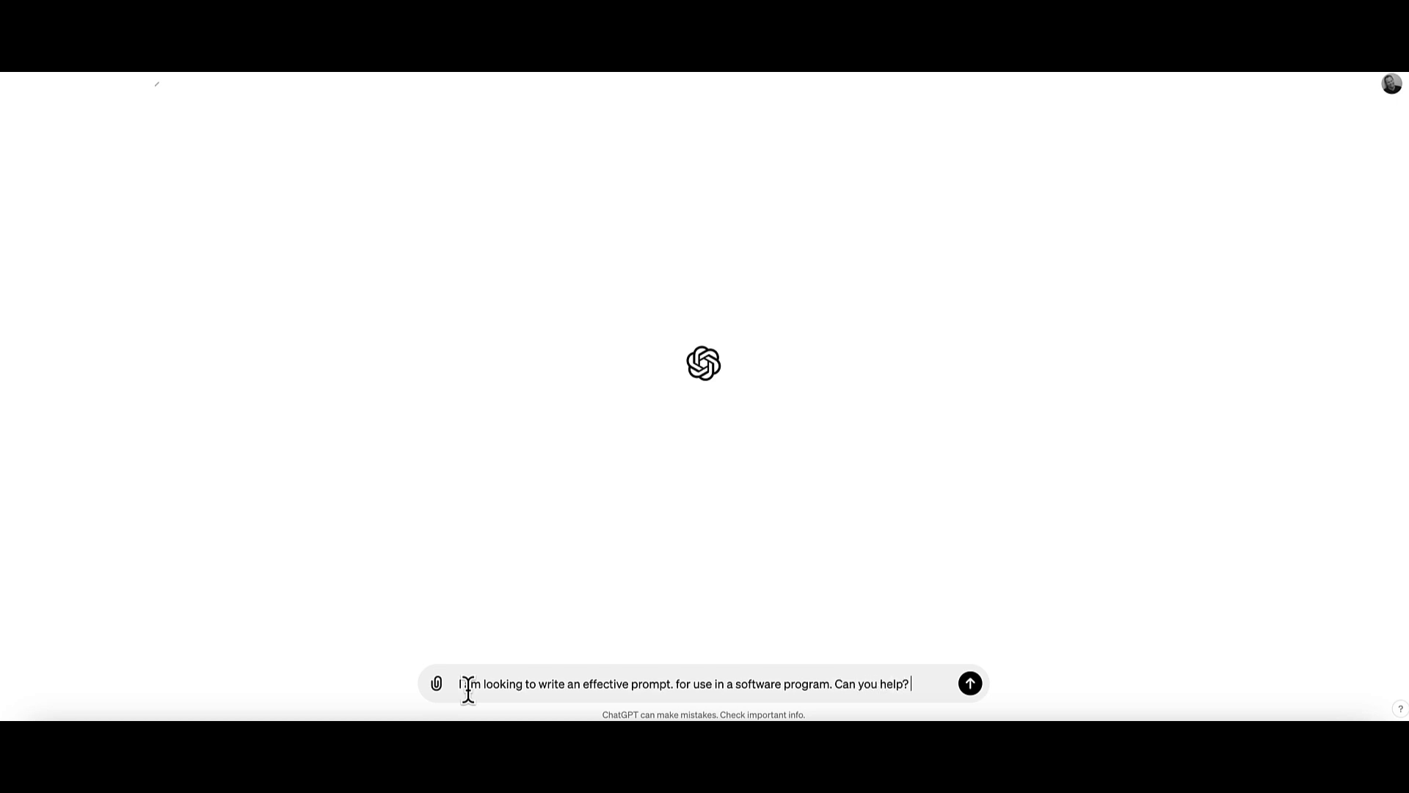
key("Return")
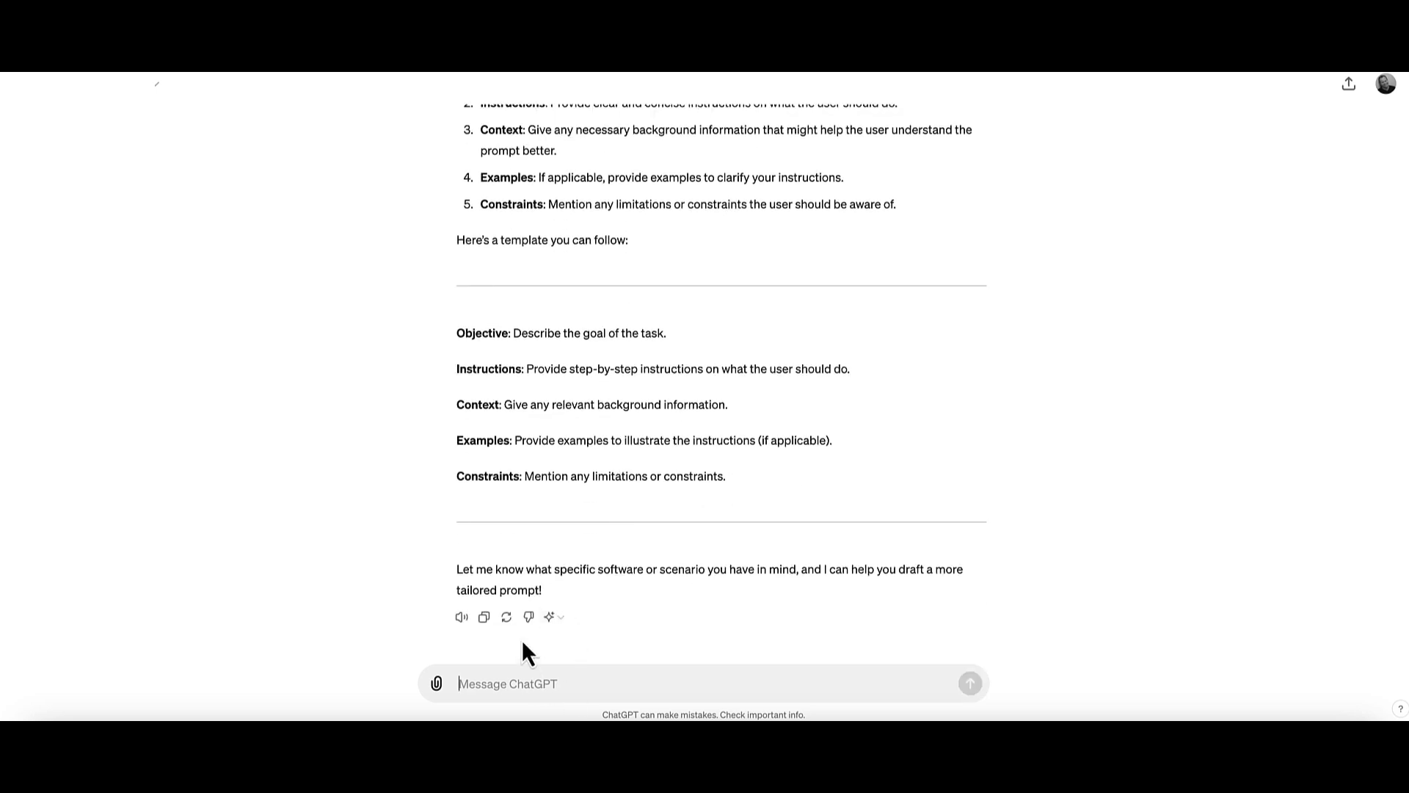
- Start the reply with "the prompt needs to return 2 sentances, introducing my company to their company after analysing their website"
type("the pro")
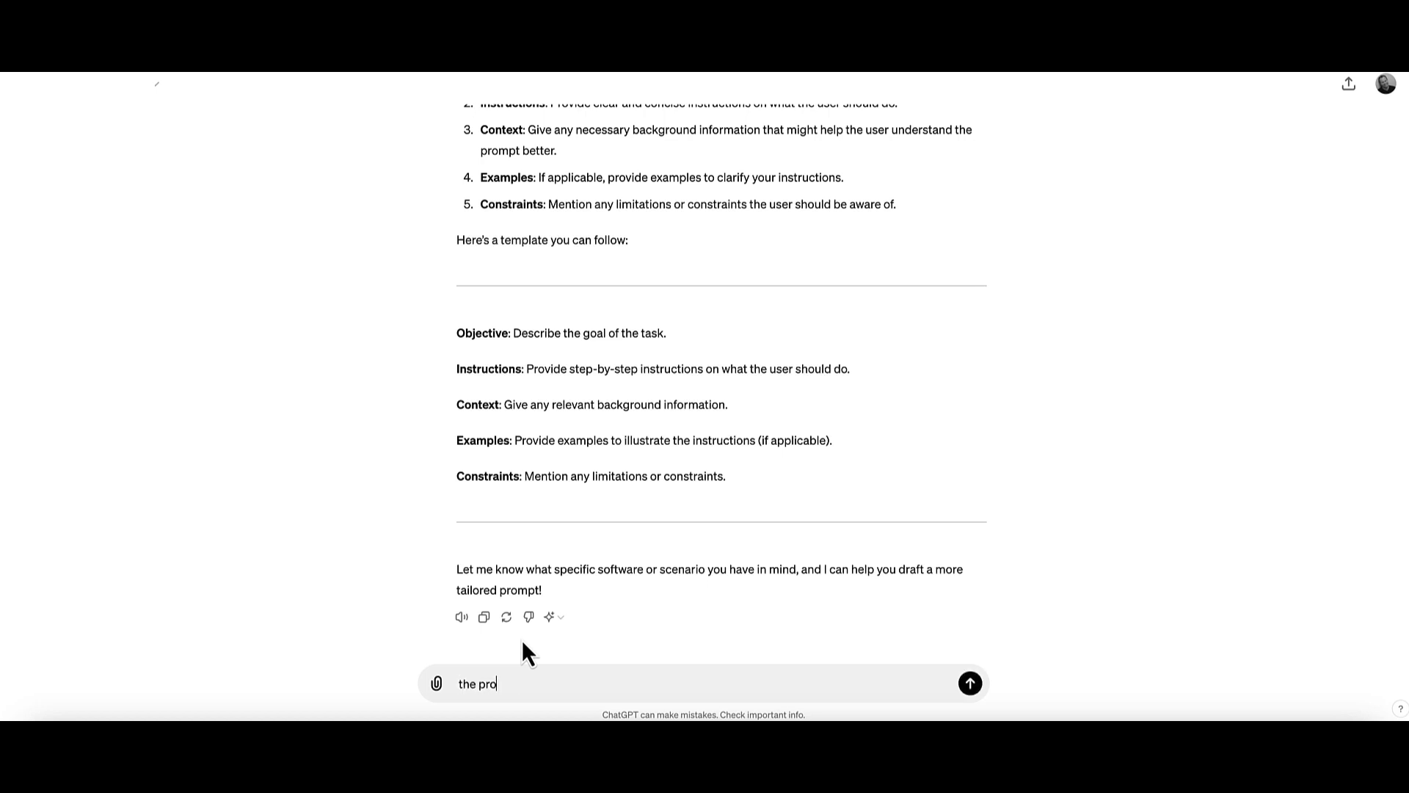
type("mpt needs to be 2 se")
type("nt")
key("BackSpace")
key("BackSpace")
key("BackSpace")
key("BackSpace")
key("BackSpace")
key("BackSpace")
key("BackSpace")
key("BackSpace")
key("BackSpace")
key("BackSpace")
type("return 2 sentanc")
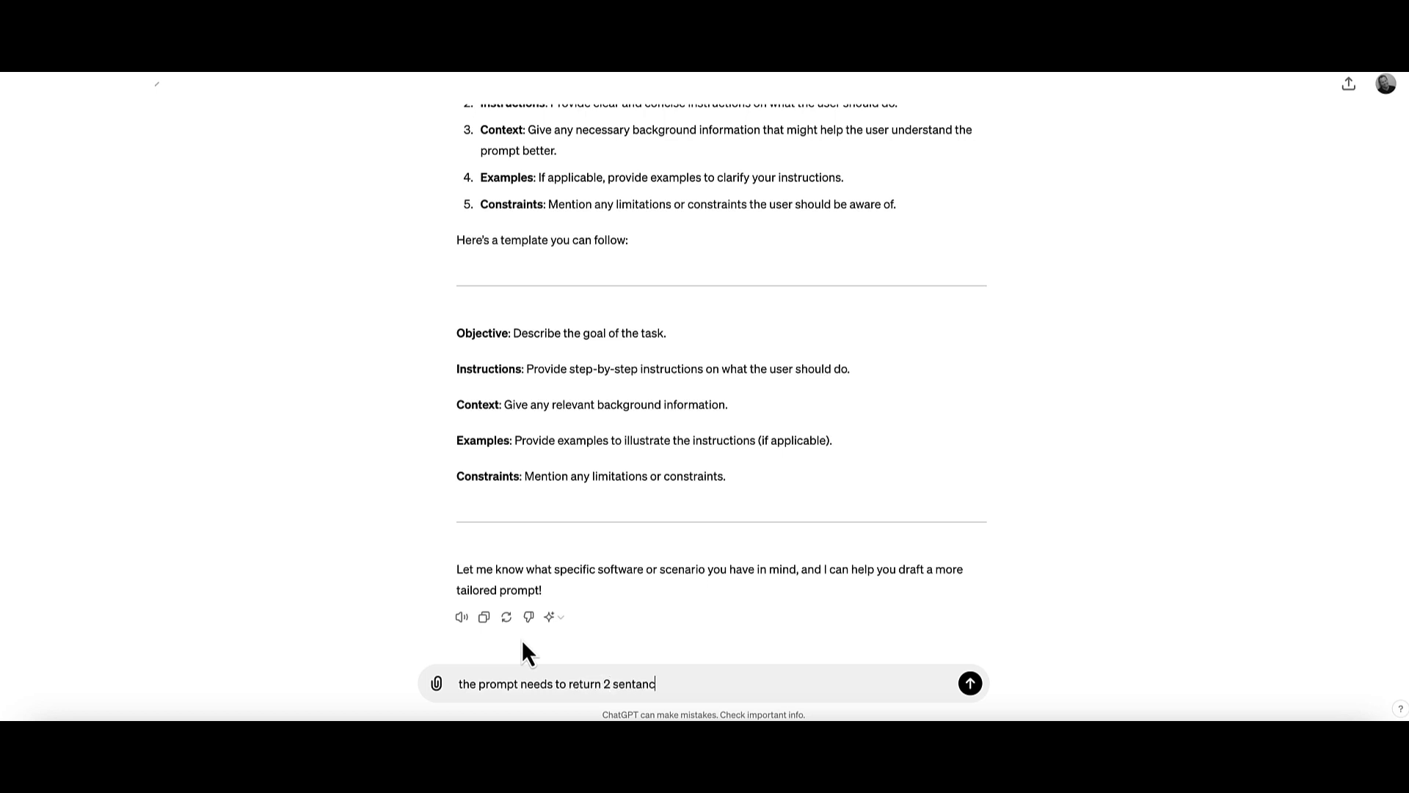
type("es, introducing my comp")
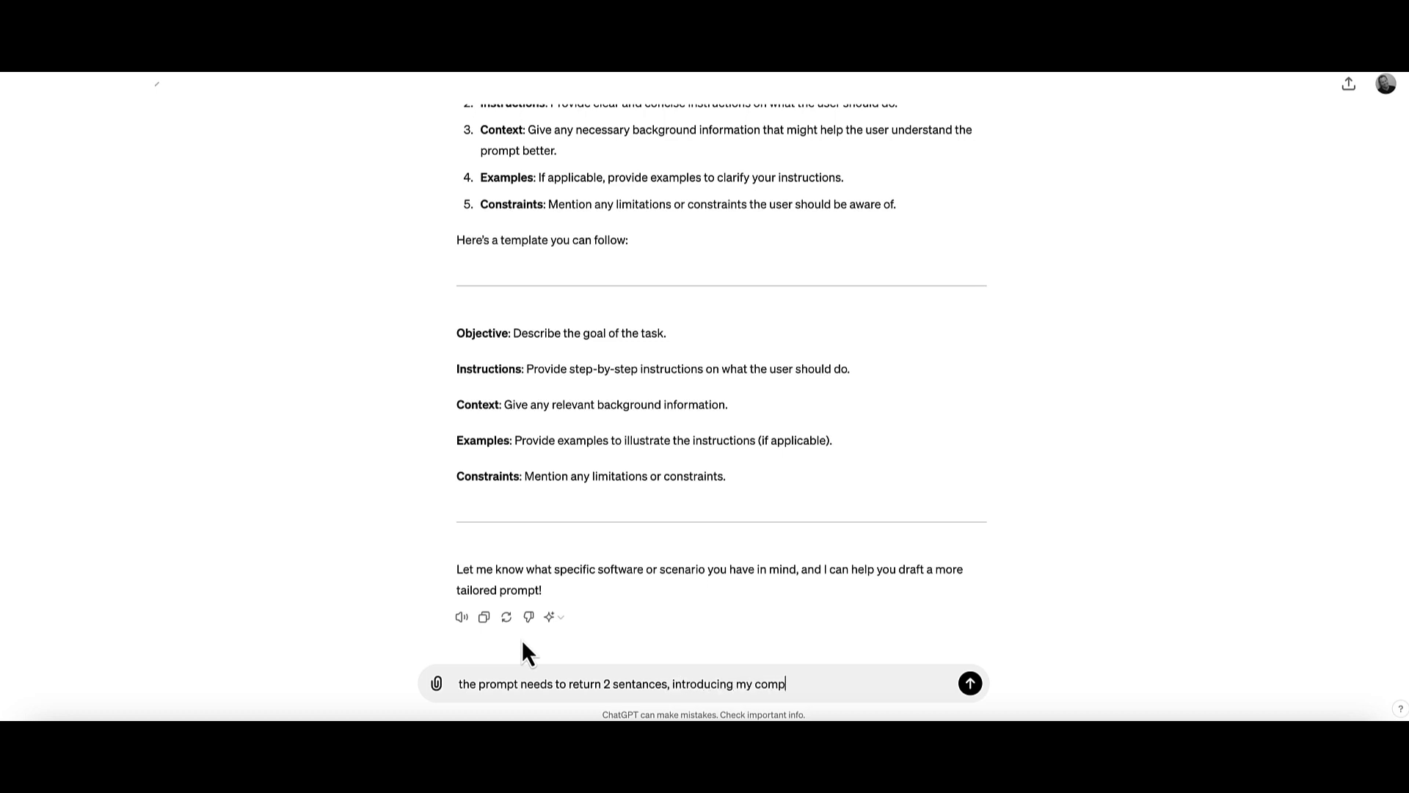
type("any to their company after a")
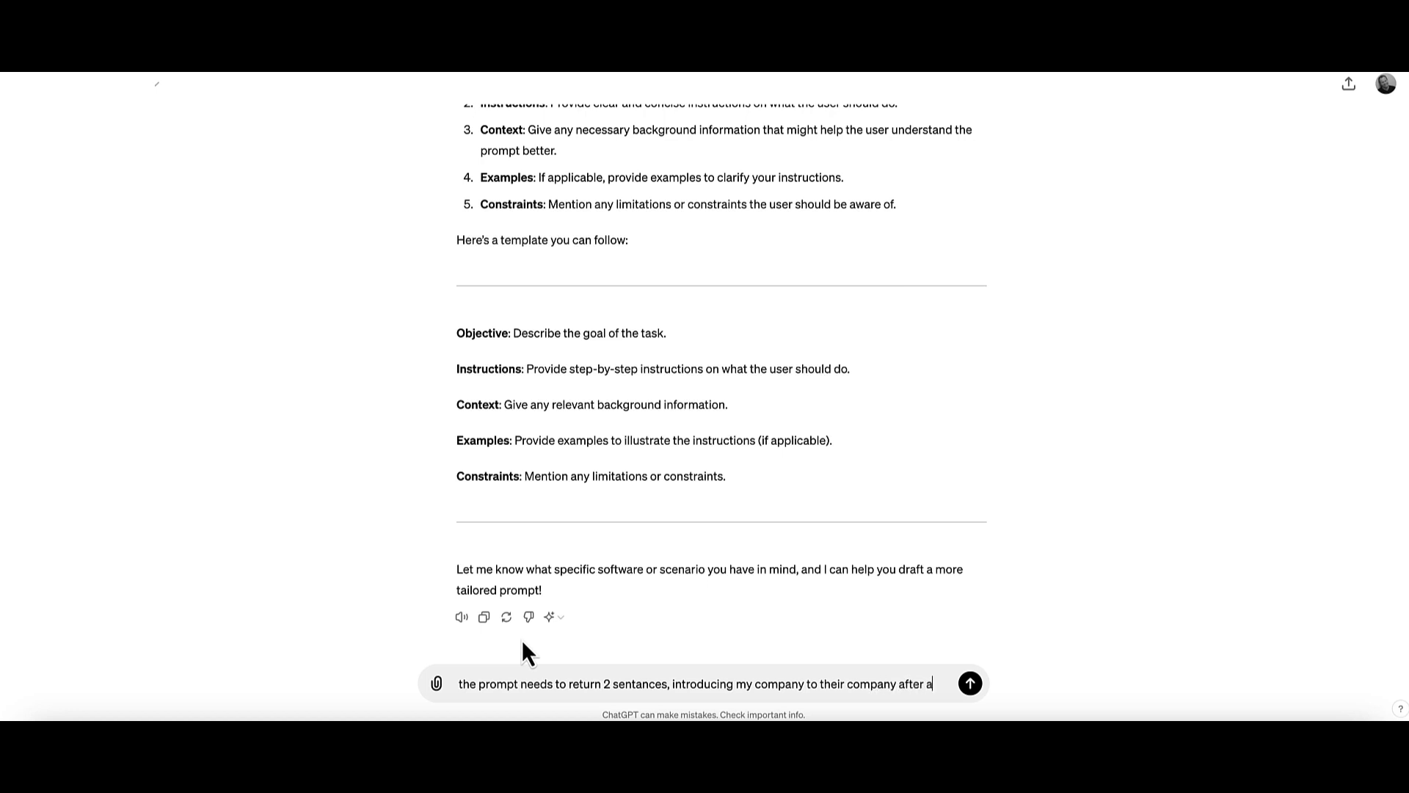
type("nalysing their website ")
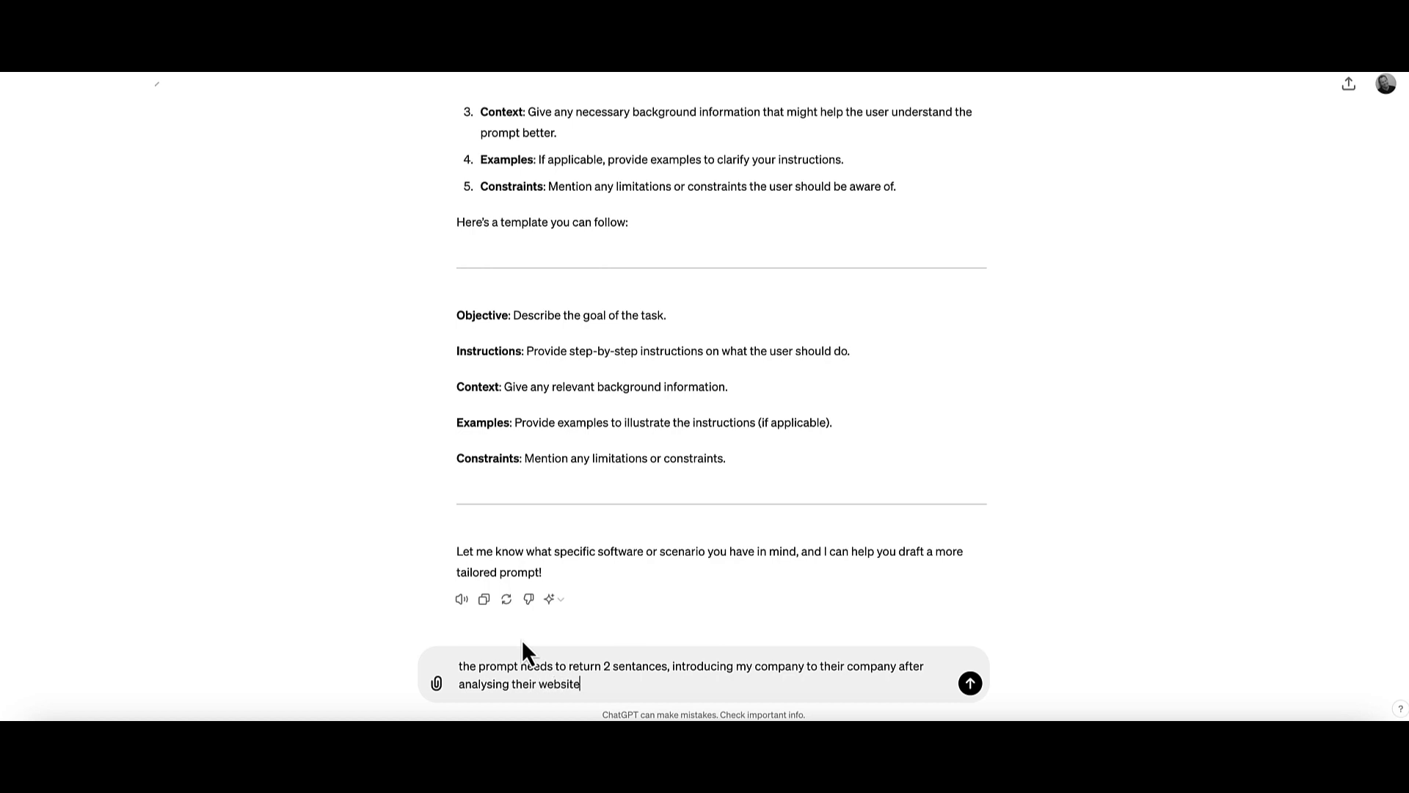
- Continue the reply with "which I will have and you can include #website to reference it."
type("which I will have and you can include #website ")
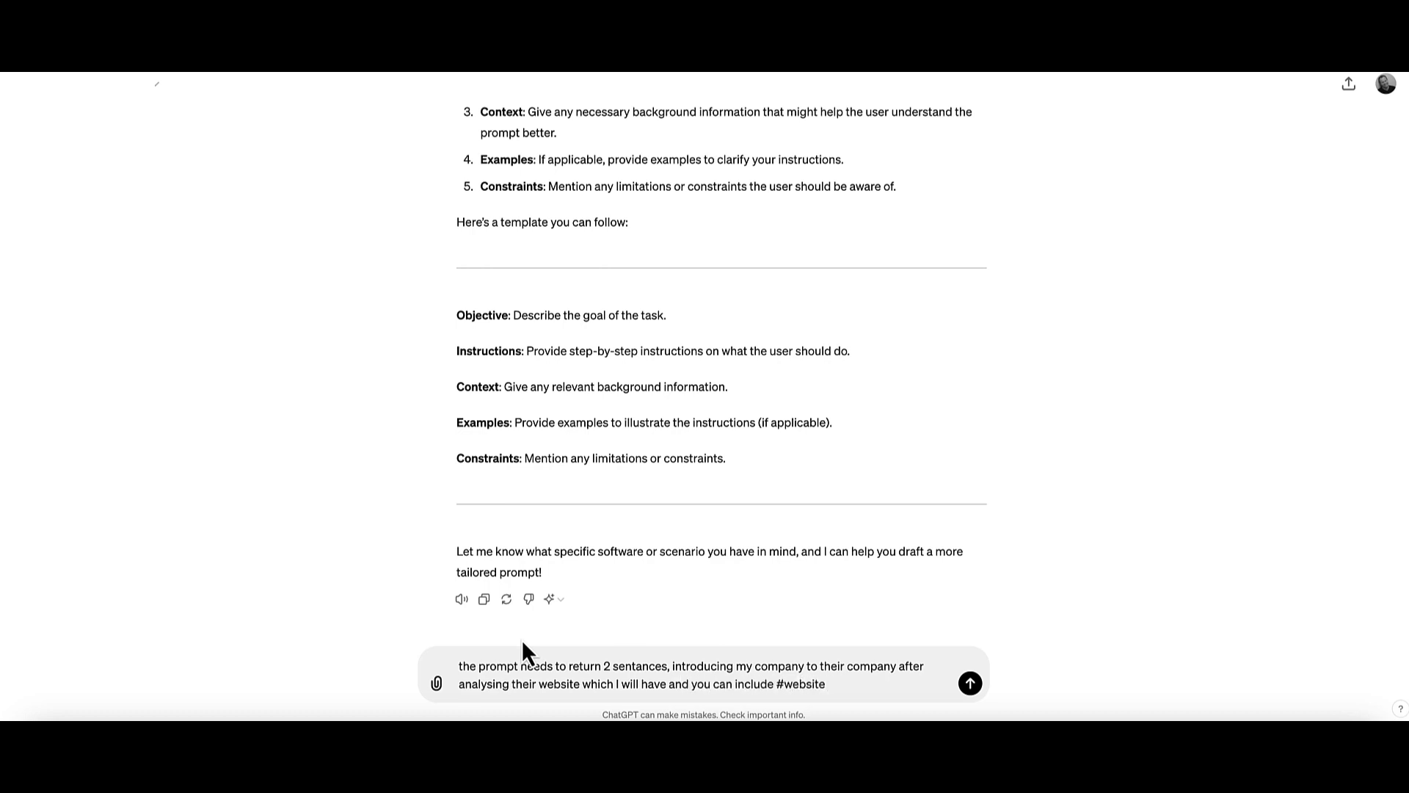
type("to")
type(" reference it.")
- Finish the reply with "I want to make sure the prompt delivers a great icebreaker and introduces us in a human way." and send it
type(" I want to ")
type("make sure")
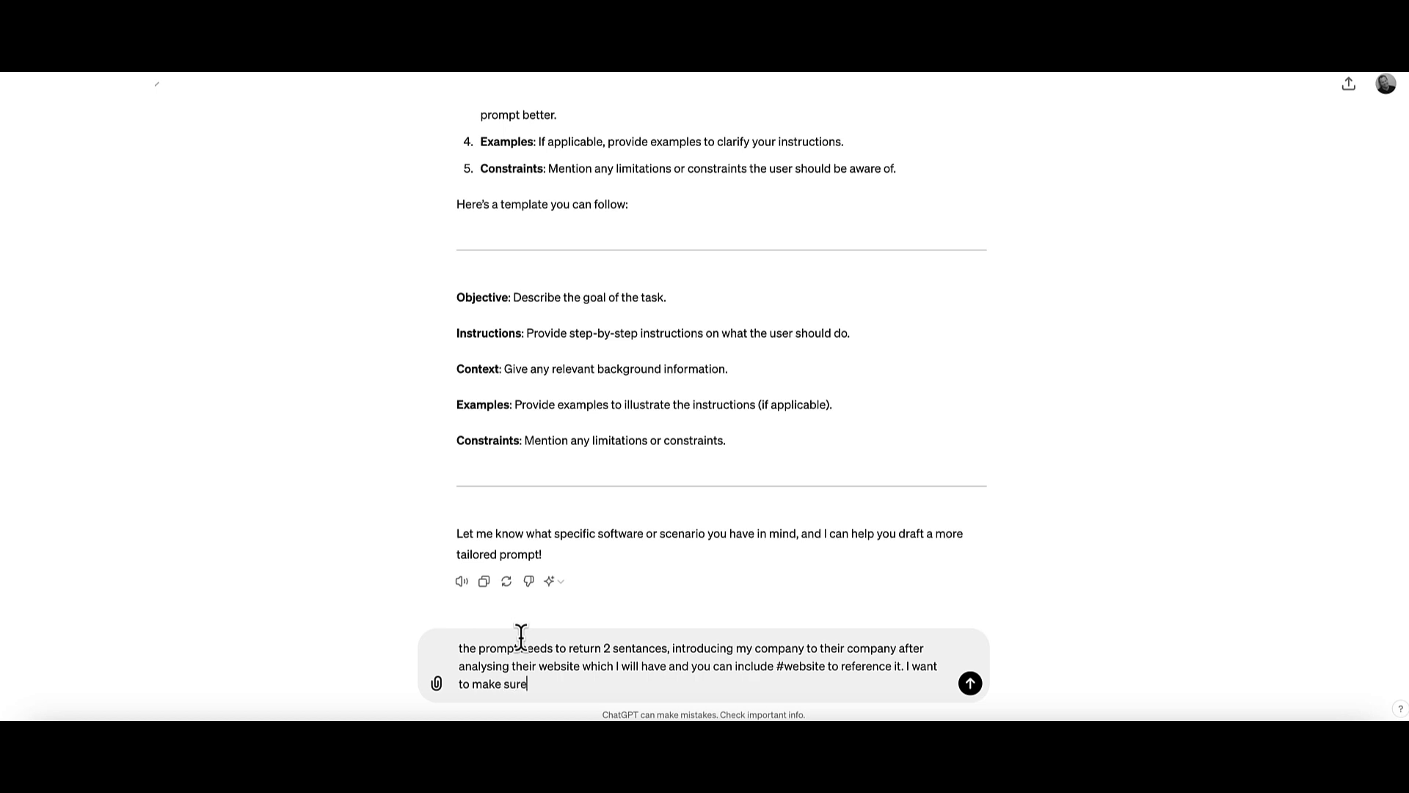
type(" the prompt delivers a great ice")
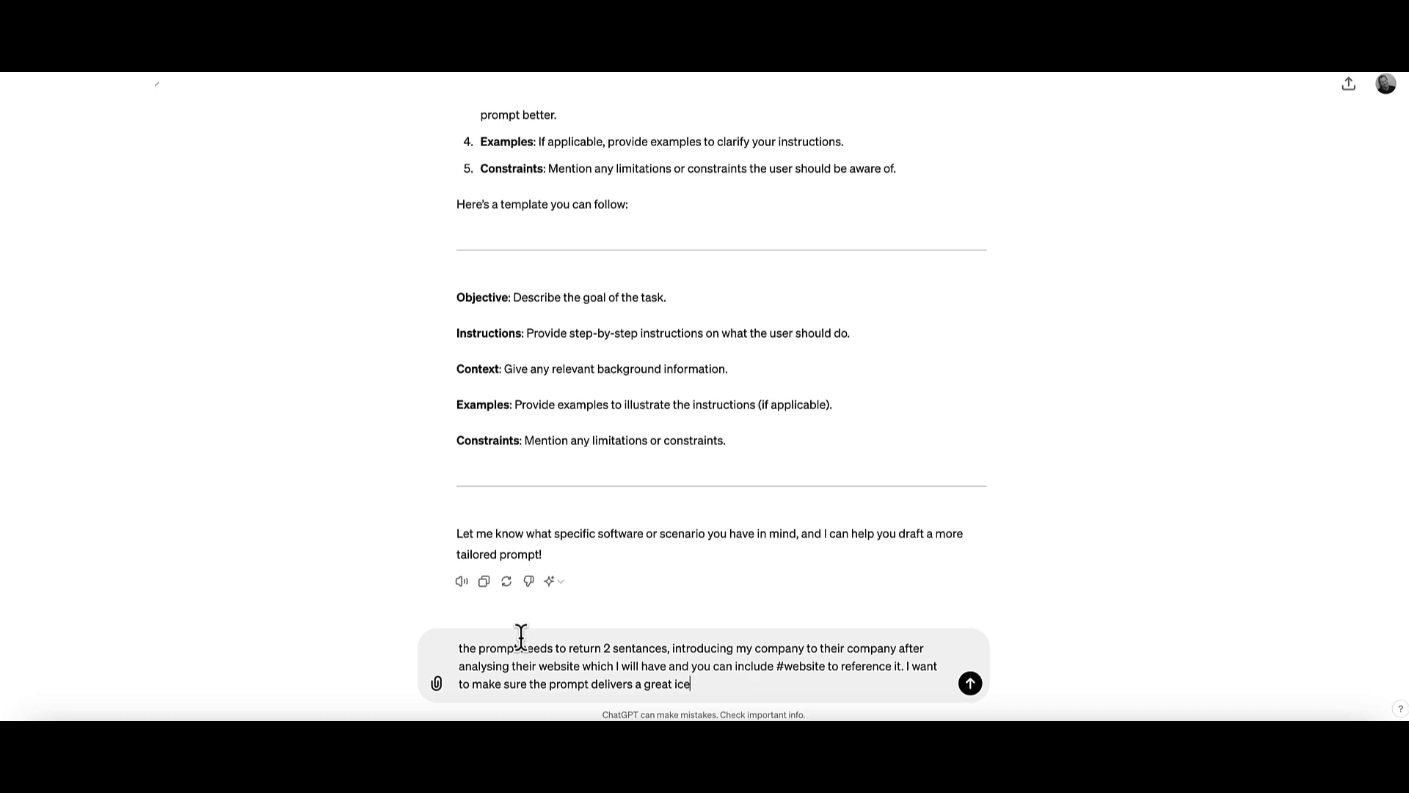
type("breaker and introduces iuus in a human")
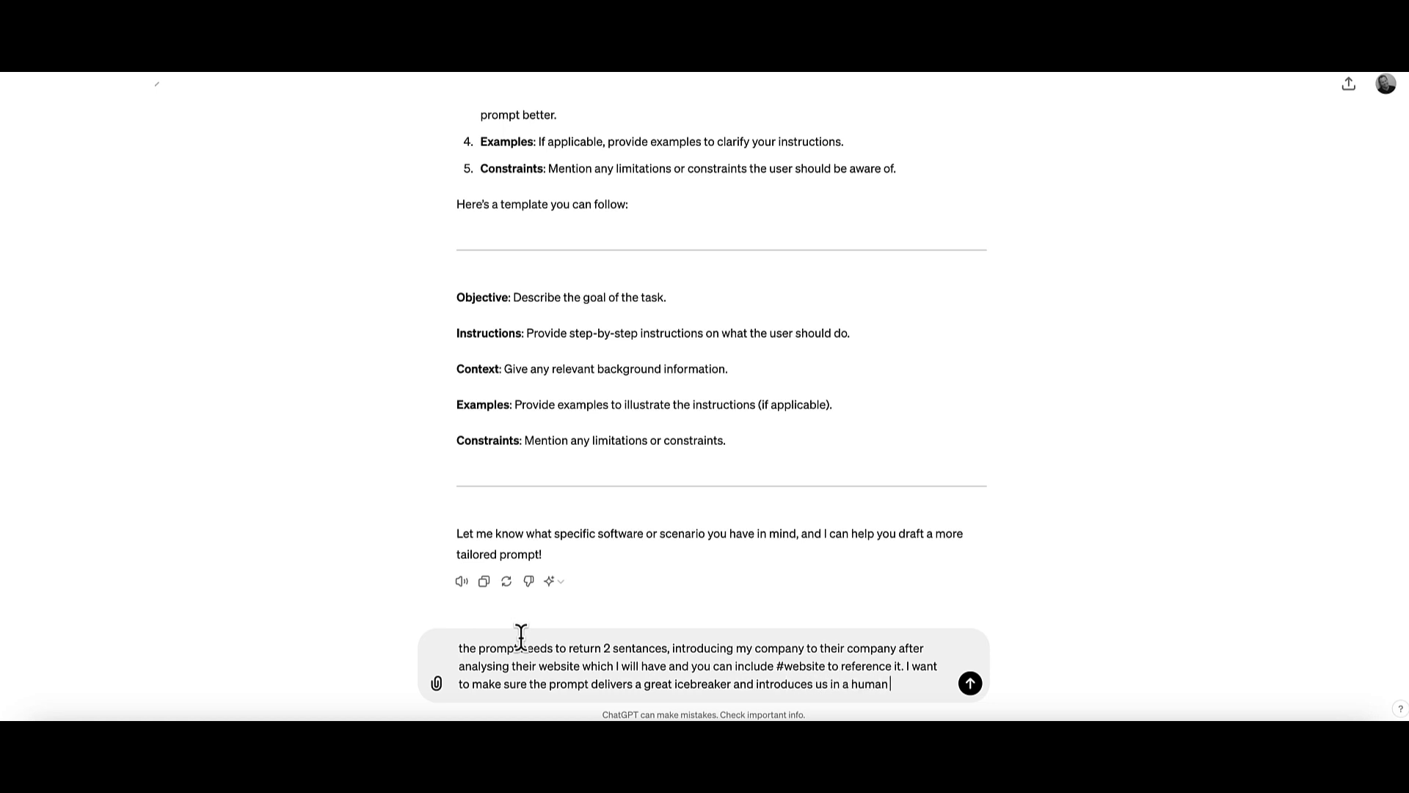
type(" way.")
left_click(970, 684)
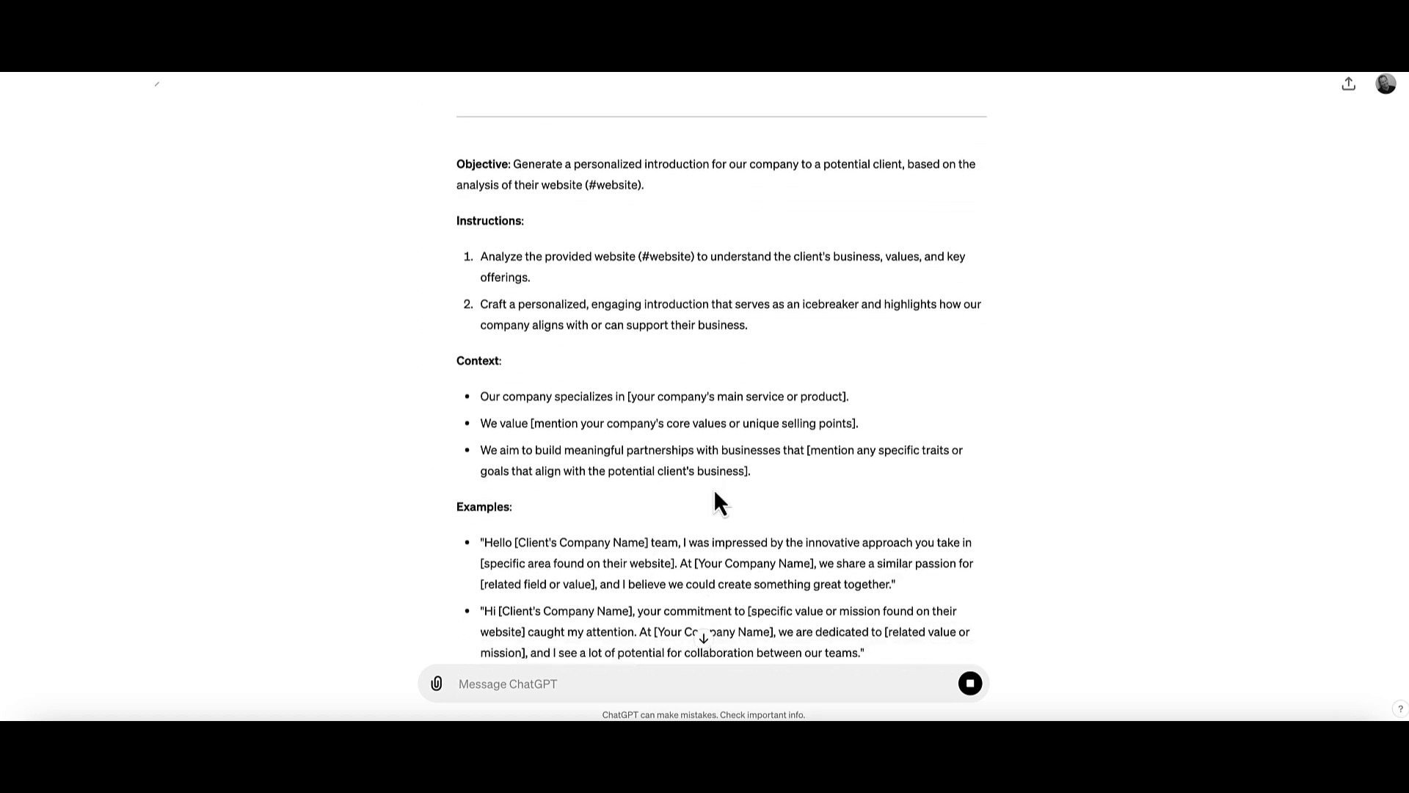
- Read through the suggested prompt template, the example prompt and its example output in ChatGPT's answer
scroll(716, 502, "up", 3)
left_click_drag(459, 311, 651, 417)
scroll(597, 465, "down", 8)
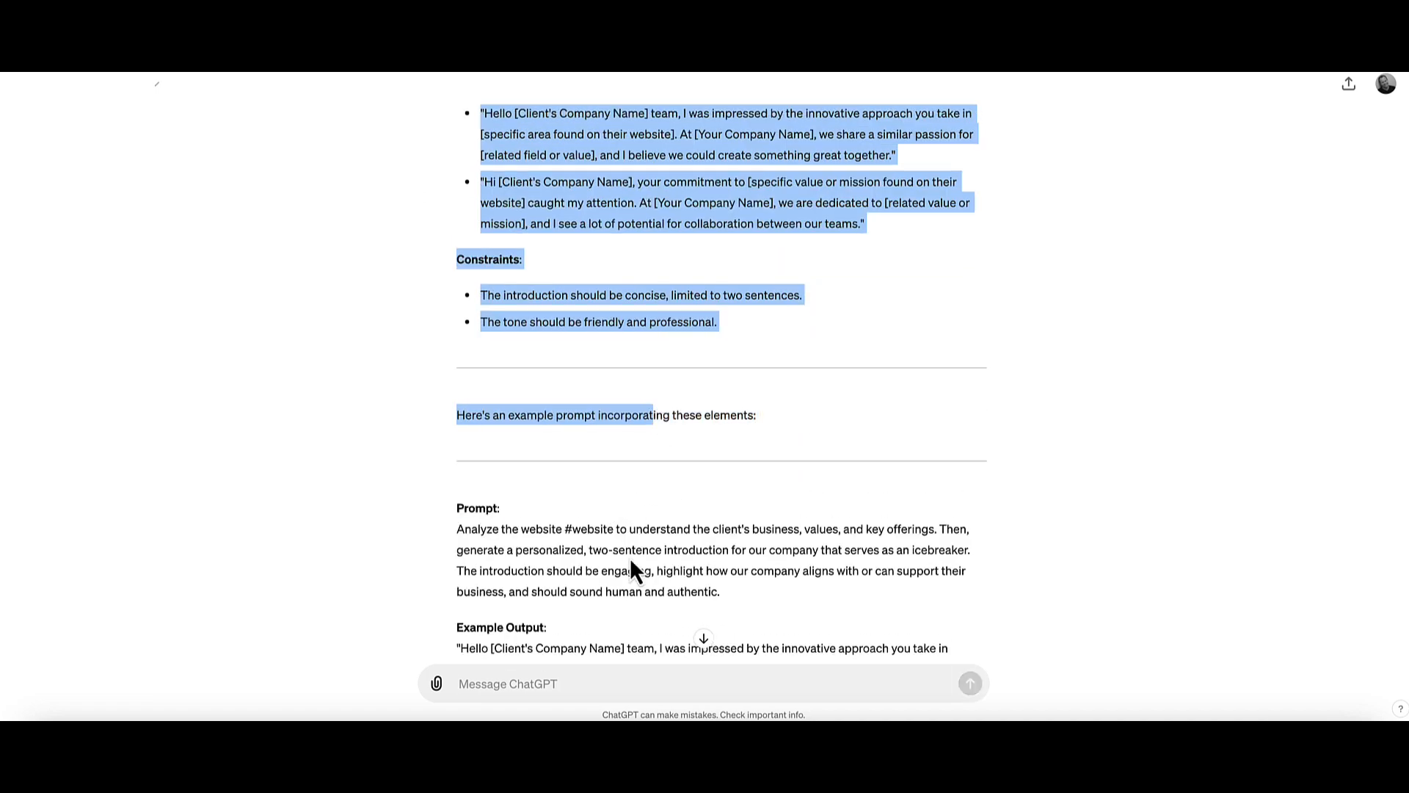
scroll(629, 557, "down", 2)
left_click(572, 472)
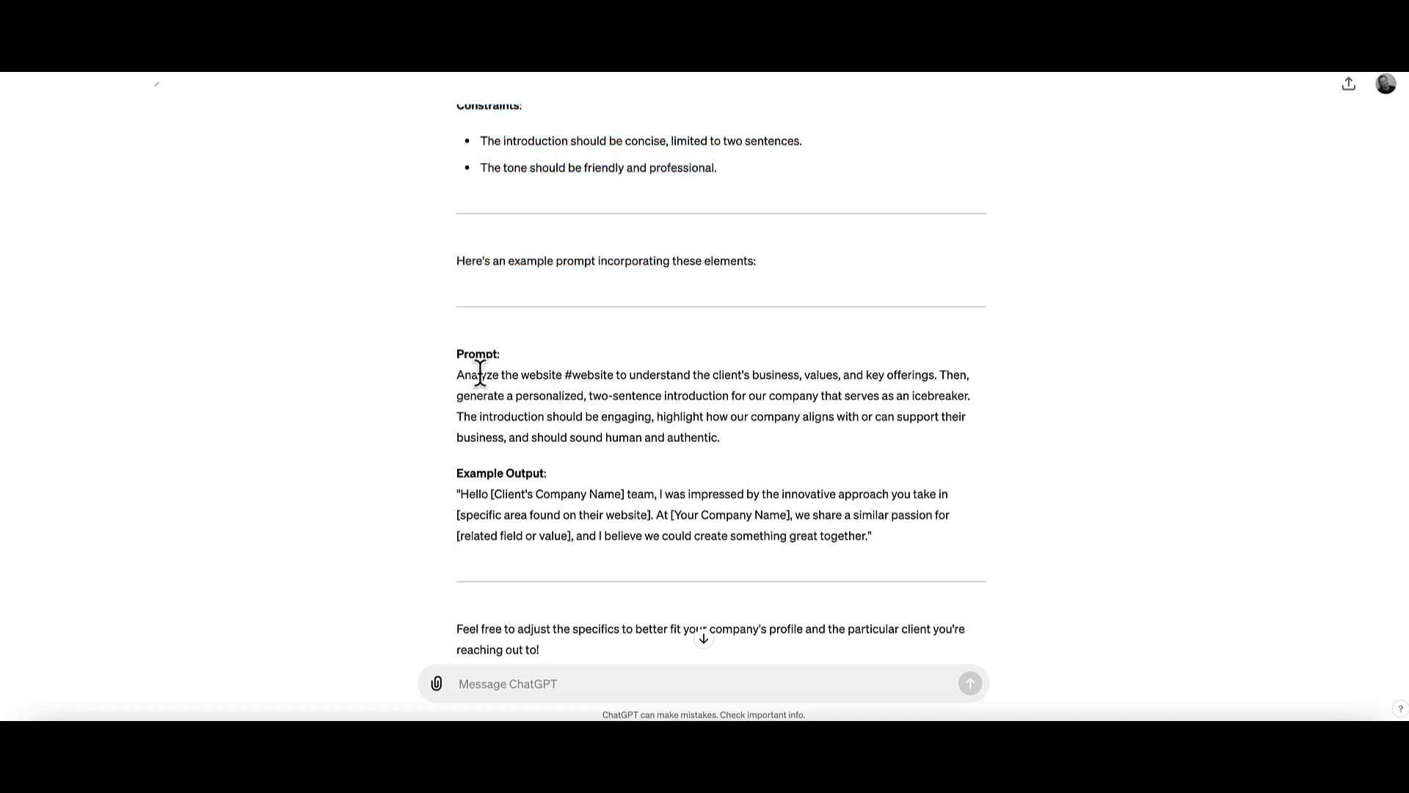
left_click_drag(471, 376, 809, 376)
left_click(625, 378)
left_click(854, 378)
left_click_drag(556, 397, 757, 398)
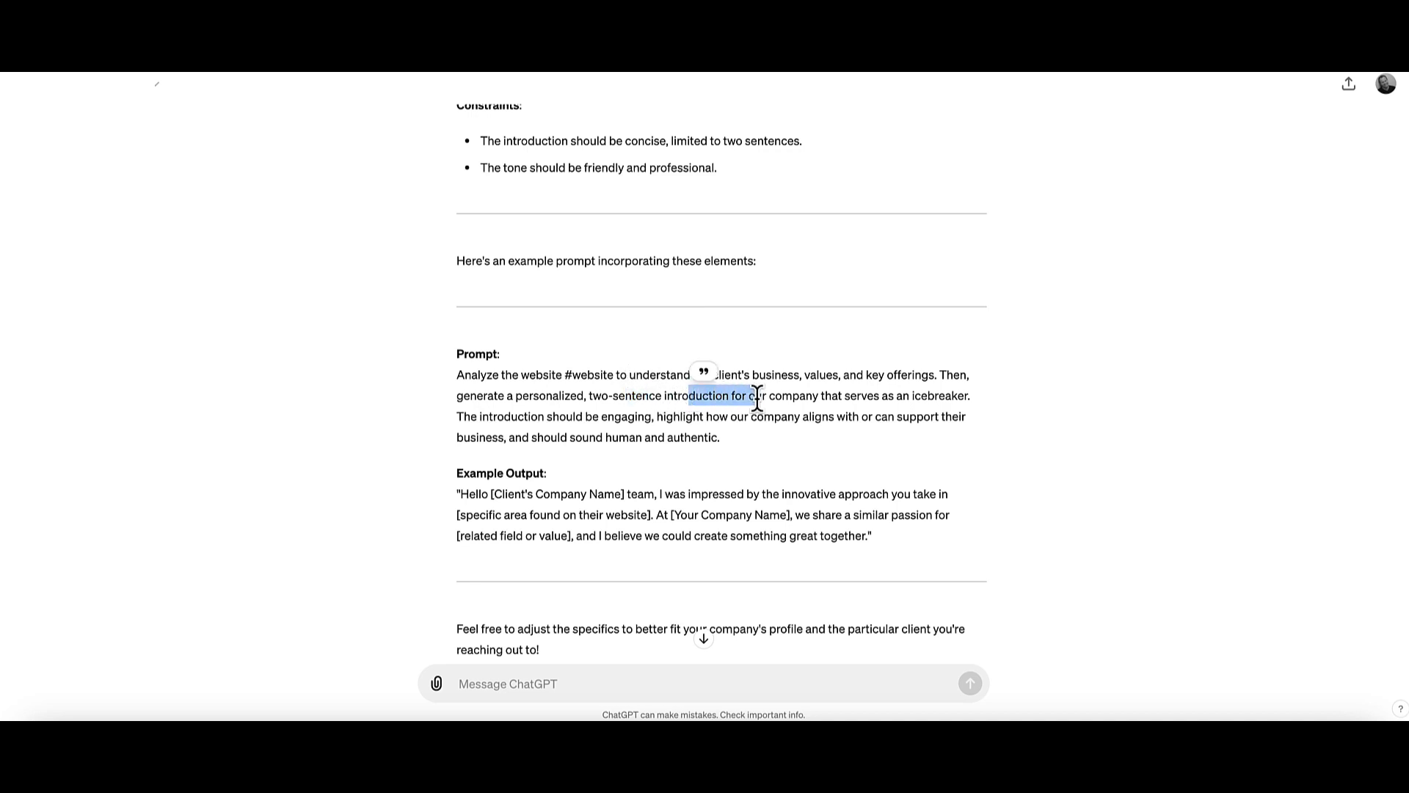
scroll(588, 469, "down", 1)
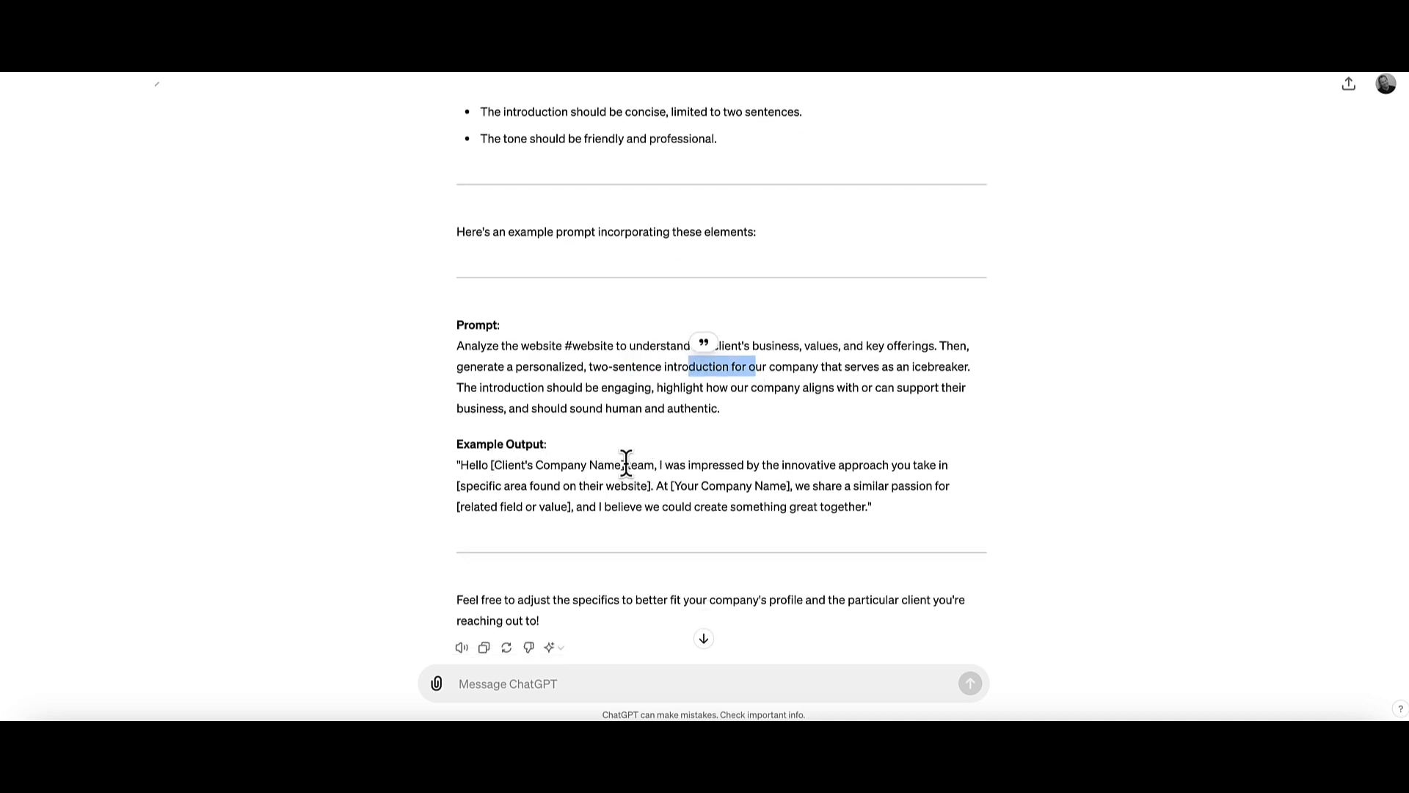
left_click(626, 463)
left_click_drag(702, 465, 890, 460)
left_click(632, 465)
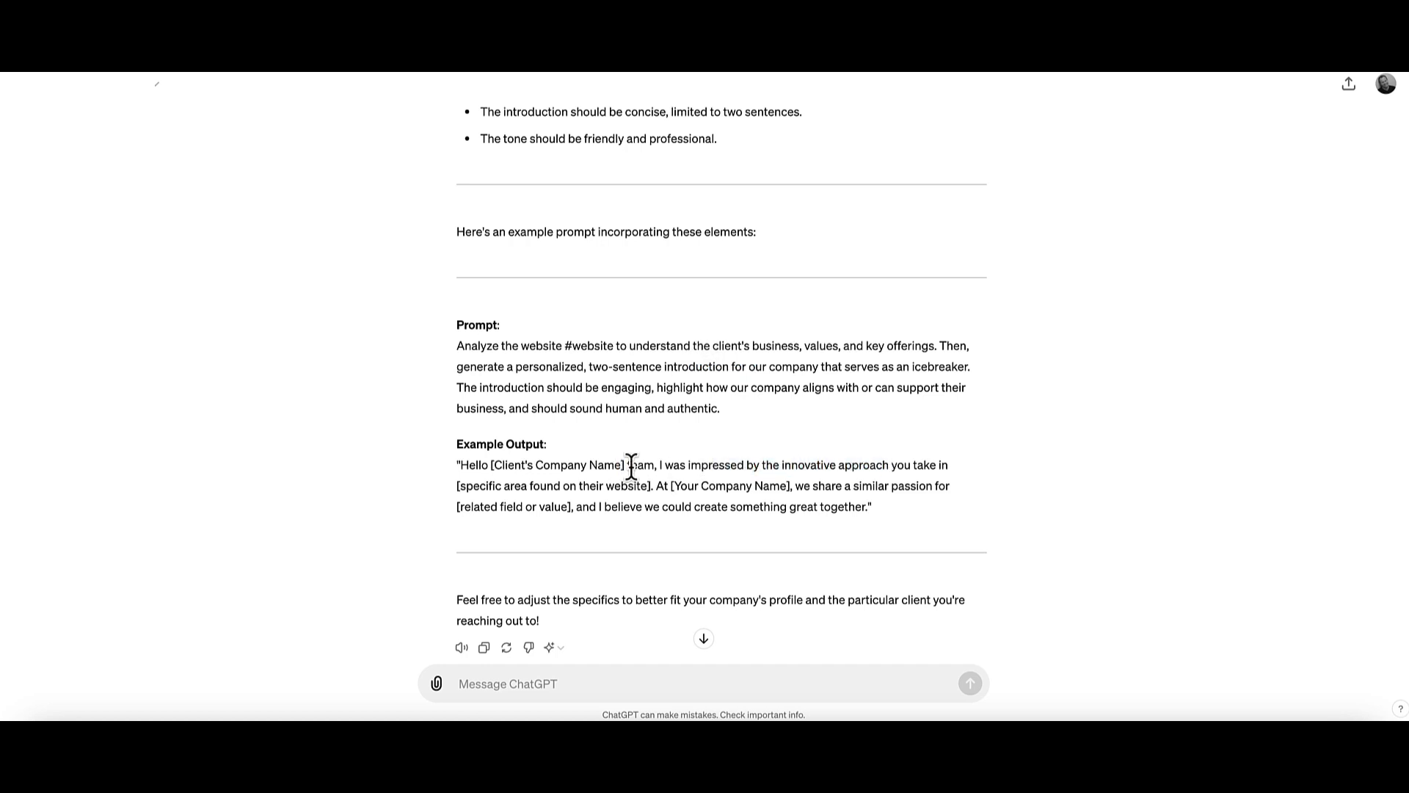
left_click_drag(632, 465, 734, 485)
left_click(646, 441)
- Copy the example prompt paragraph that begins with "Analyze the website #website"
left_click_drag(722, 411, 455, 346)
right_click(470, 354)
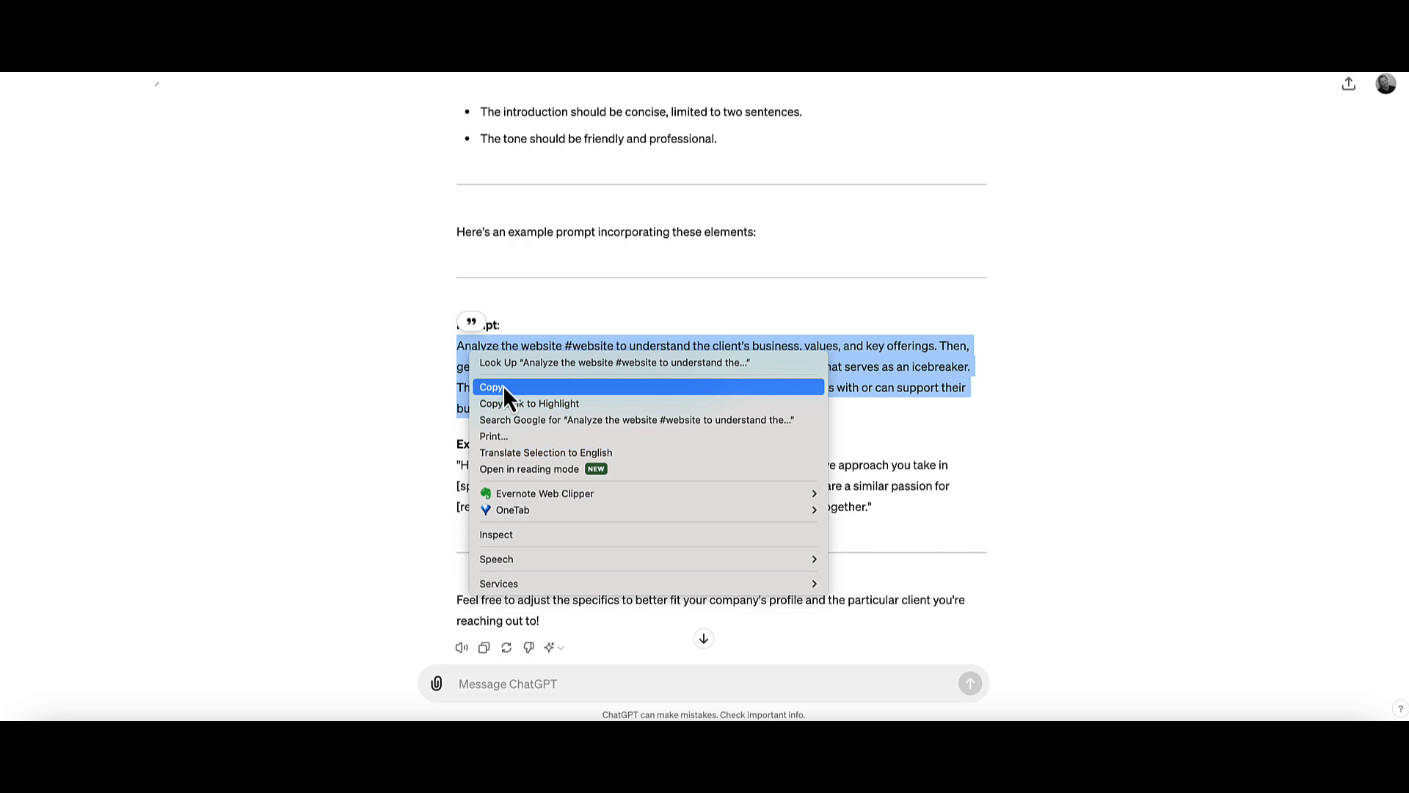
left_click(504, 385)
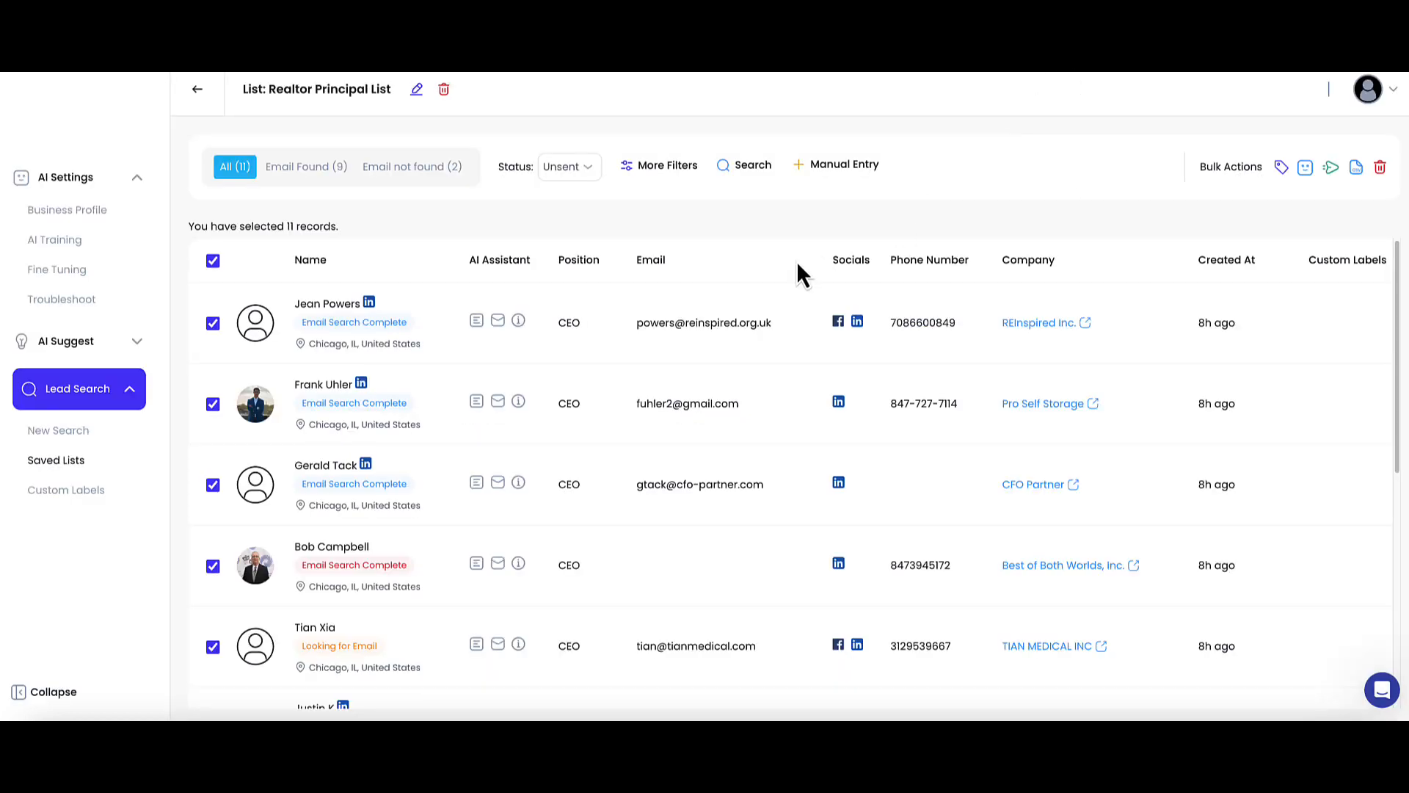
- Create a new fine-tuning prompt named V3 with prompt type Intro and list type People
left_click(77, 269)
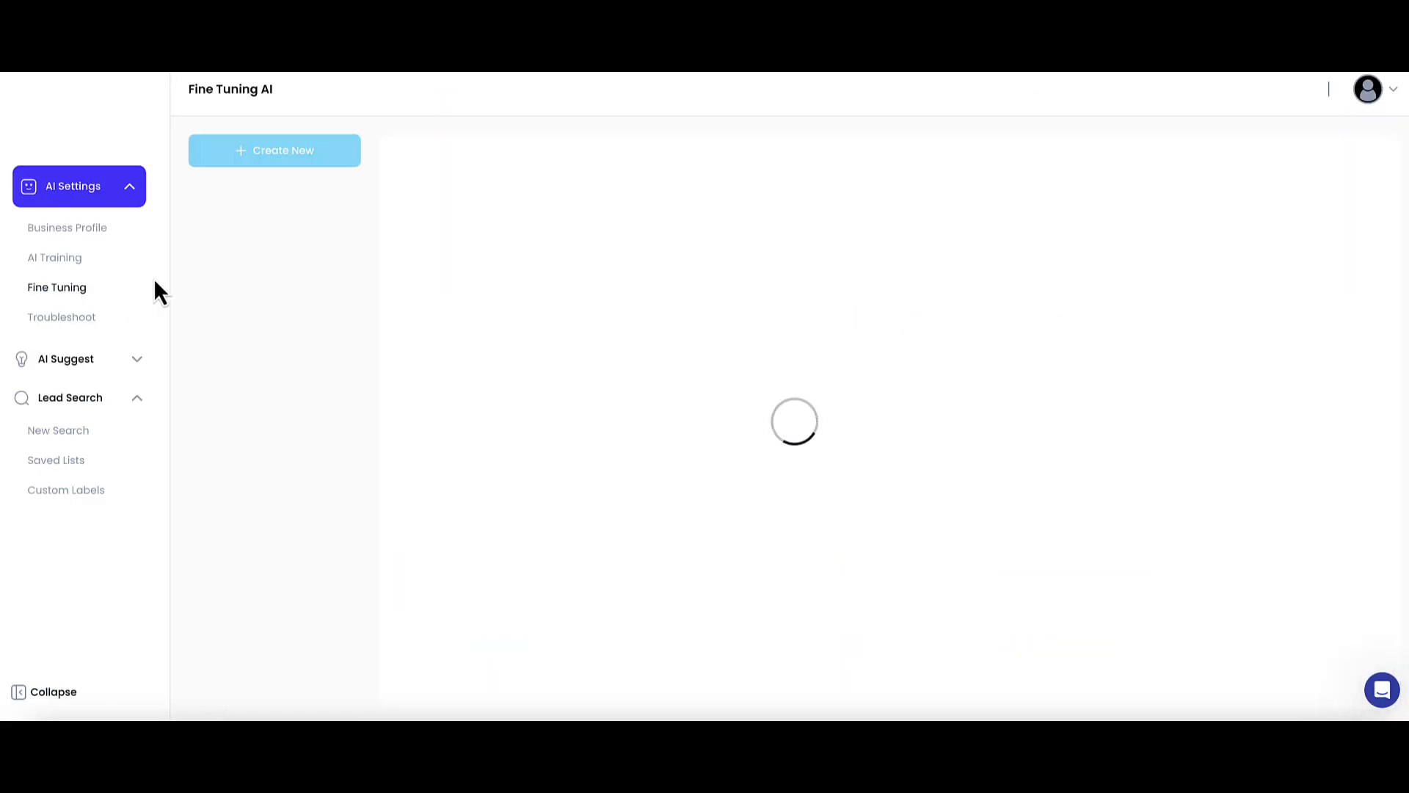
left_click(264, 151)
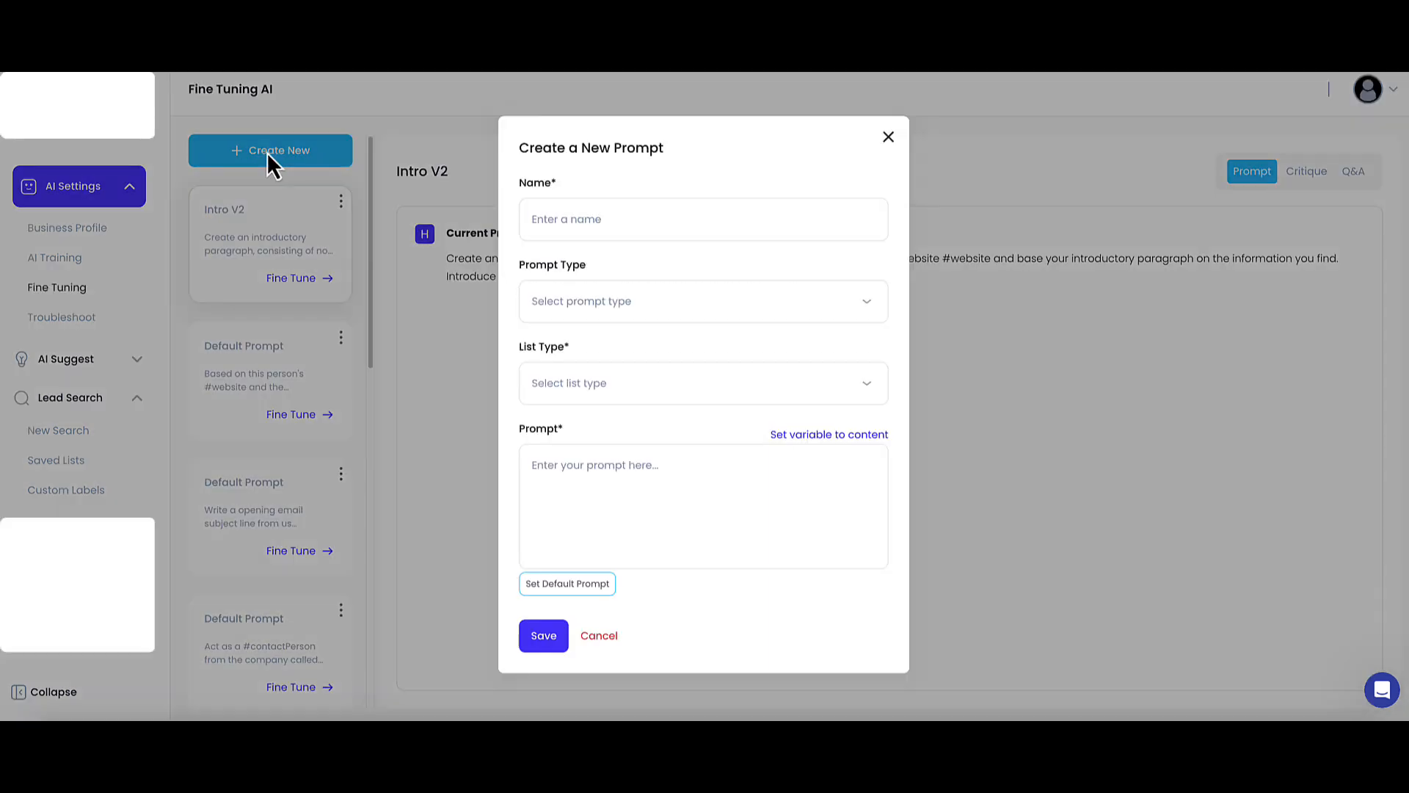
left_click(551, 214)
type("V3")
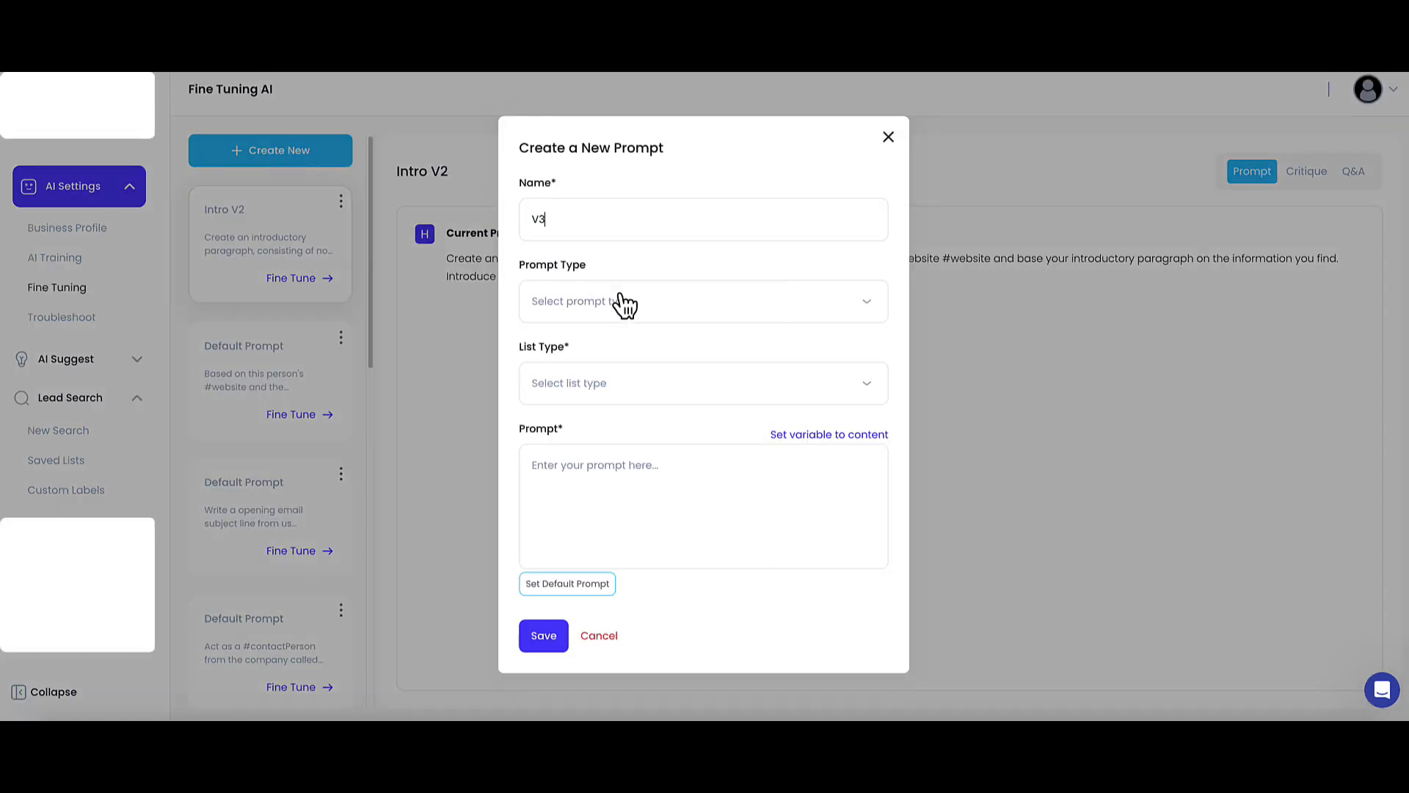
left_click(619, 304)
left_click(601, 395)
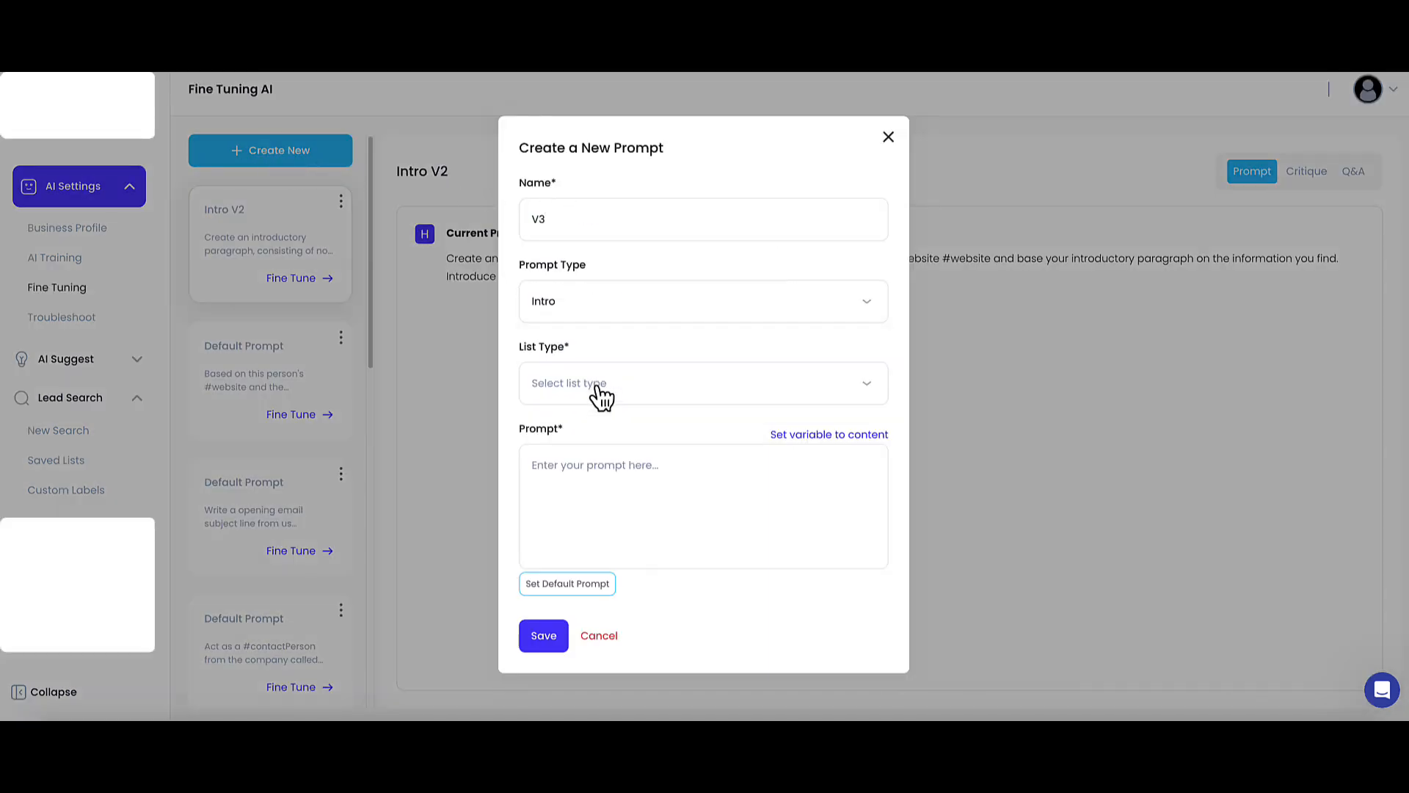
left_click(597, 393)
left_click(592, 449)
- Paste the copied paragraph beginning "Analyze the website #website to understand the client's business" as the prompt text and save the V3 prompt
left_click(588, 479)
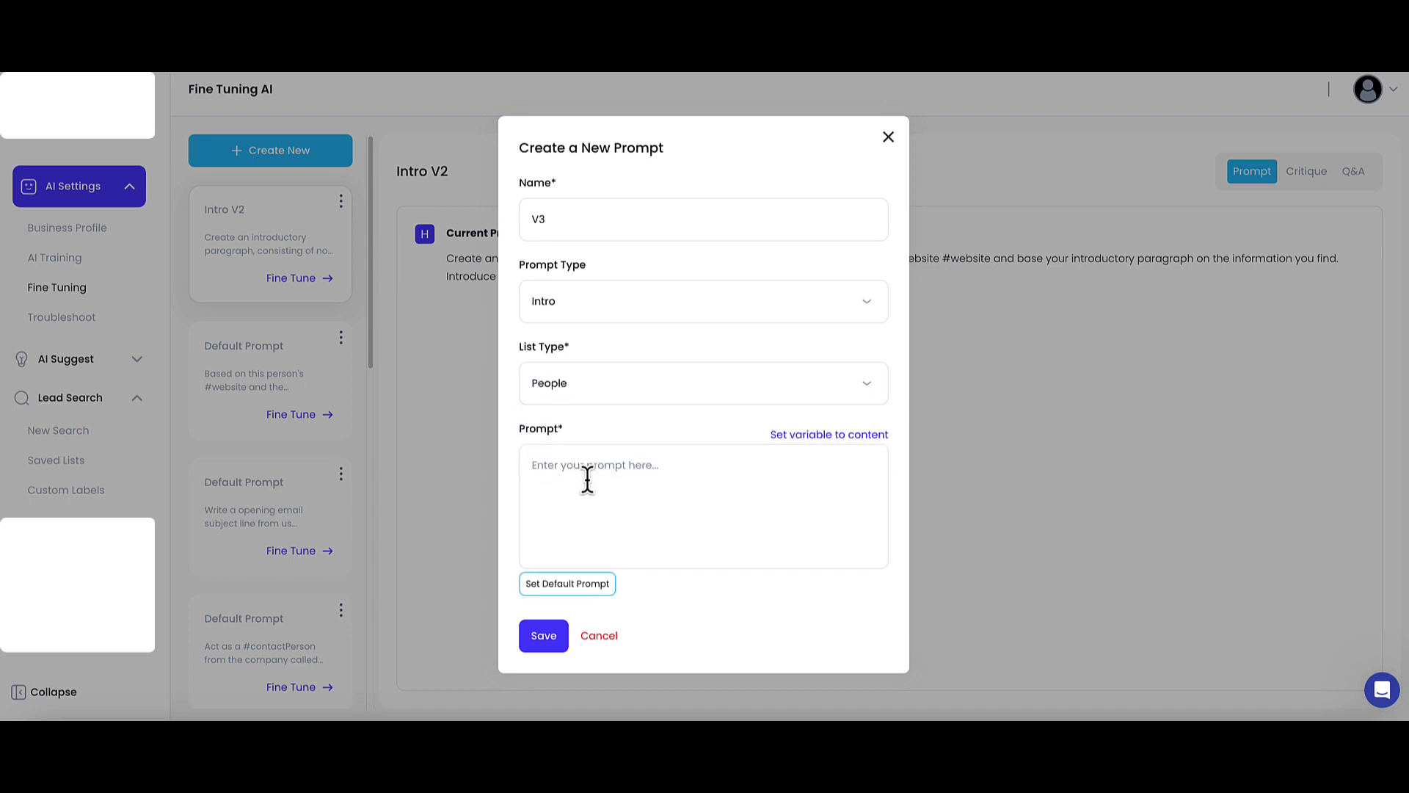
type("Analyze the website #website to understand the client's business, values, and key offerings. Then, generate a personalized, two-sentence introduction for our company that serves as an icebreaker. The introduction should be engaging, highlight how our company aligns with or can support their business, and should sound human and authentic.")
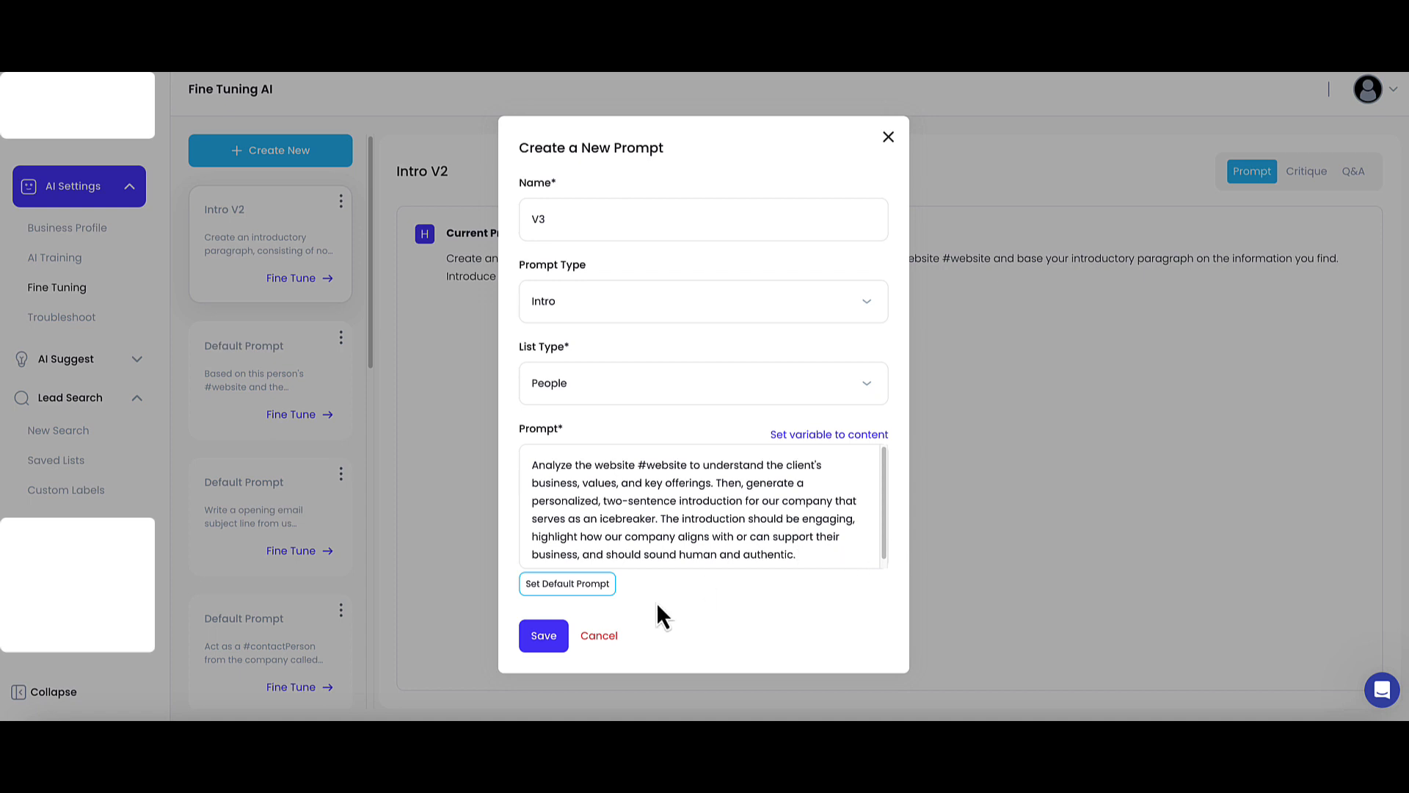
left_click(536, 635)
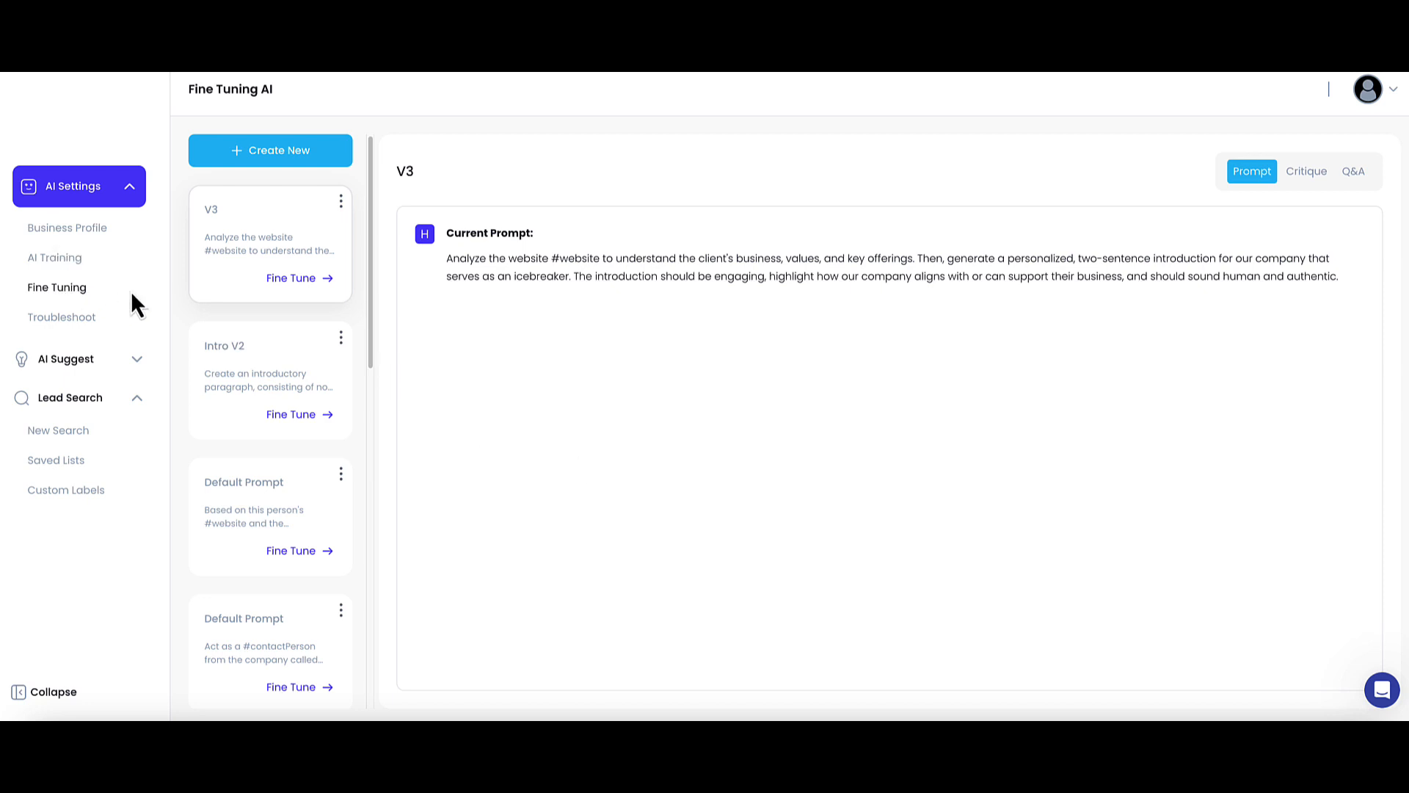
- Look over the companies in the saved list Chicago Realtors 2 list and return to the Fine Tuning prompts
left_click(57, 461)
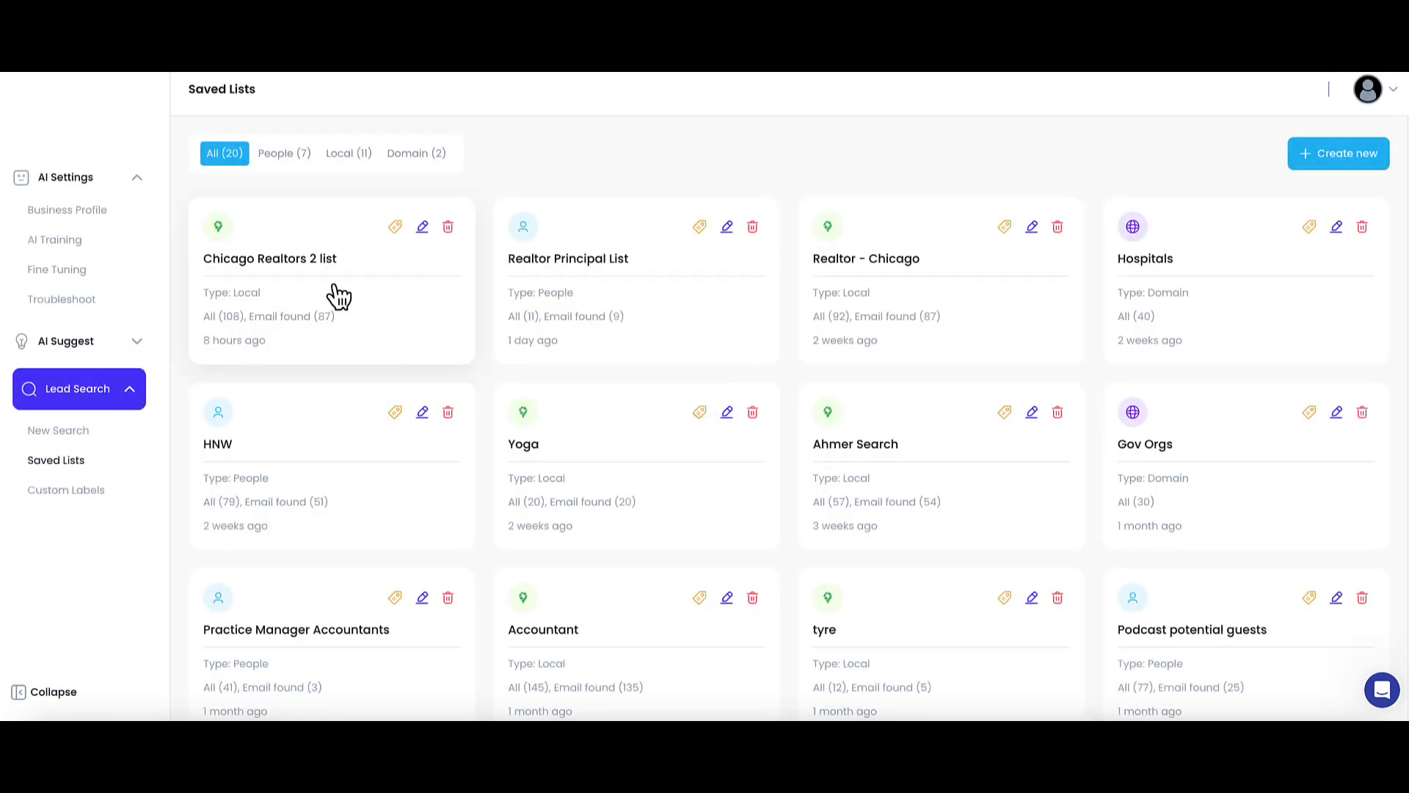
left_click(355, 297)
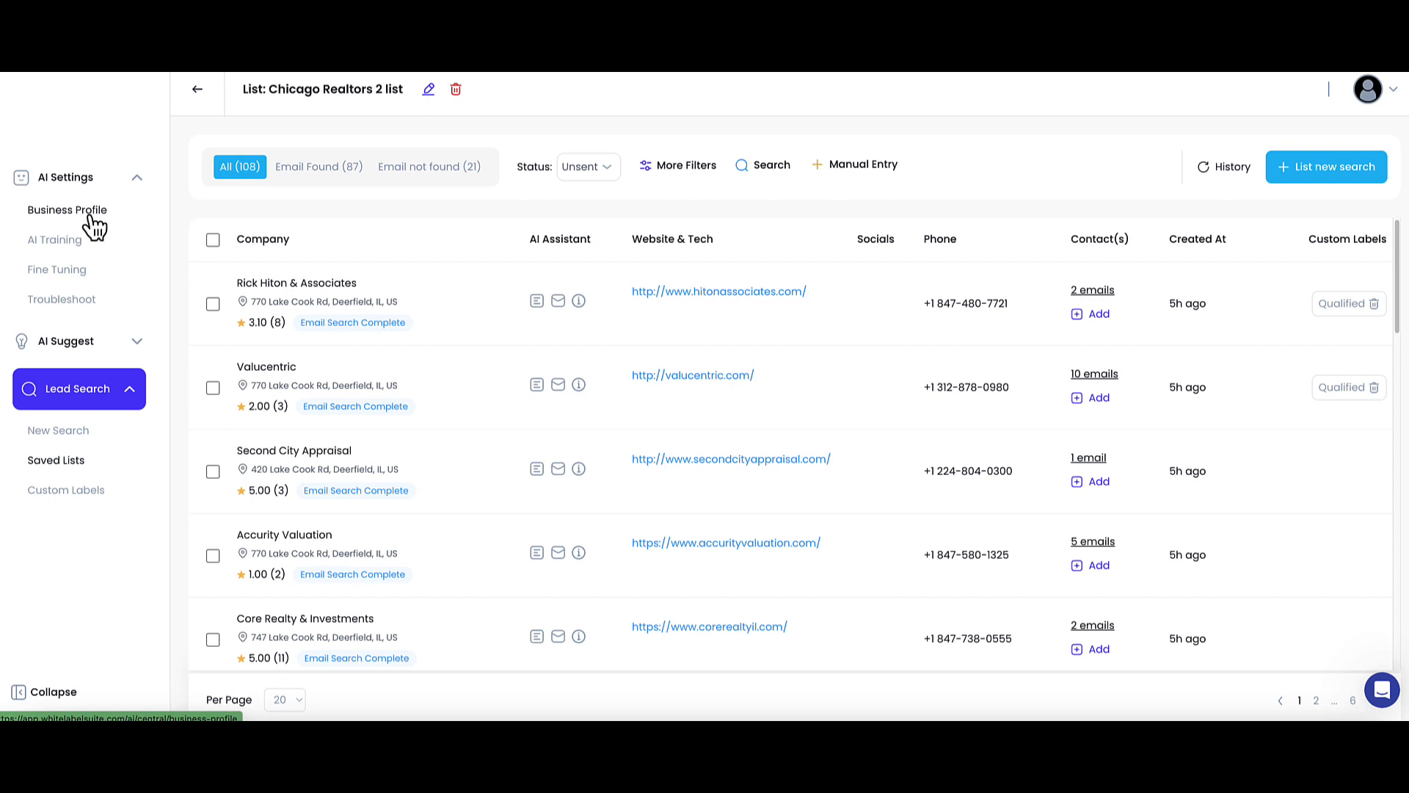
left_click_drag(261, 283, 325, 283)
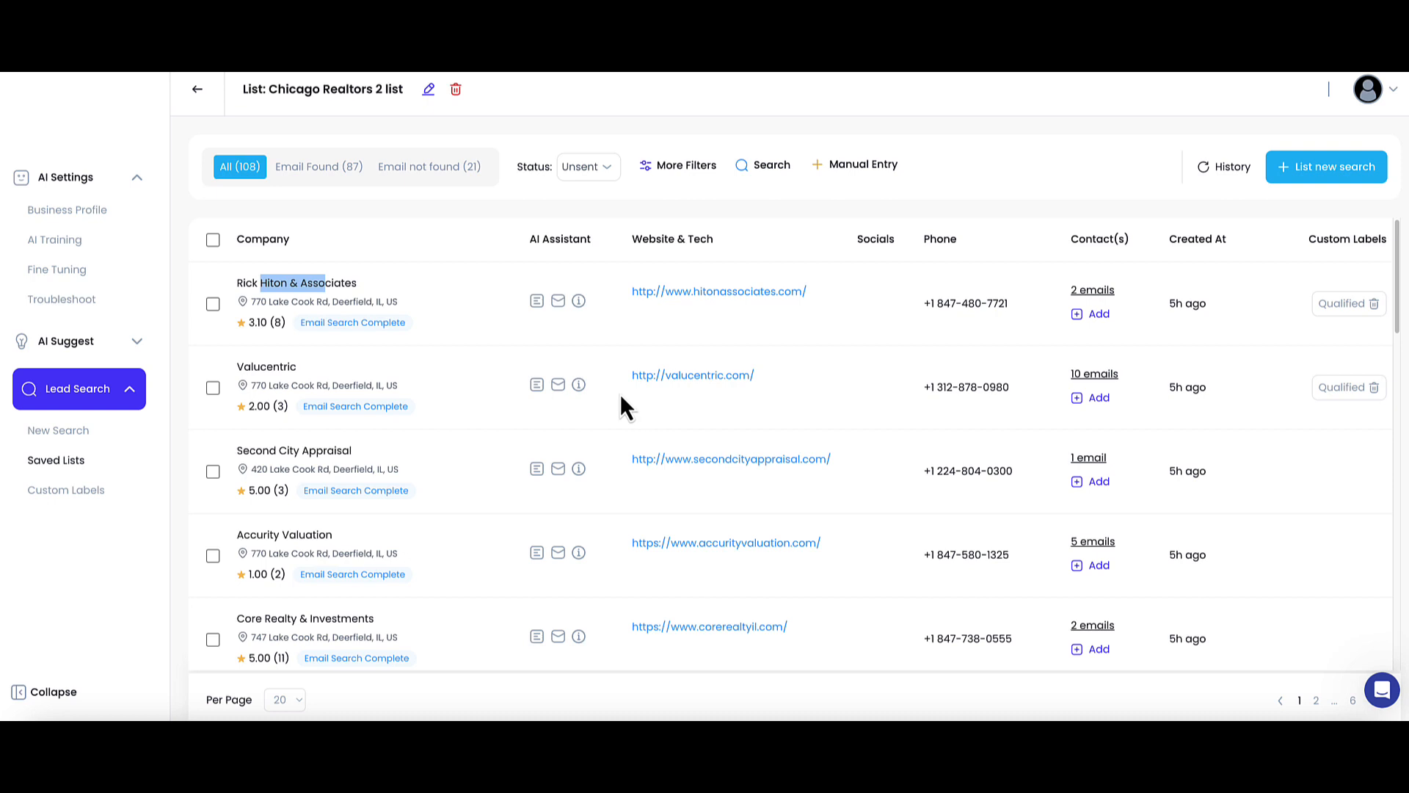
left_click(81, 216)
left_click(62, 289)
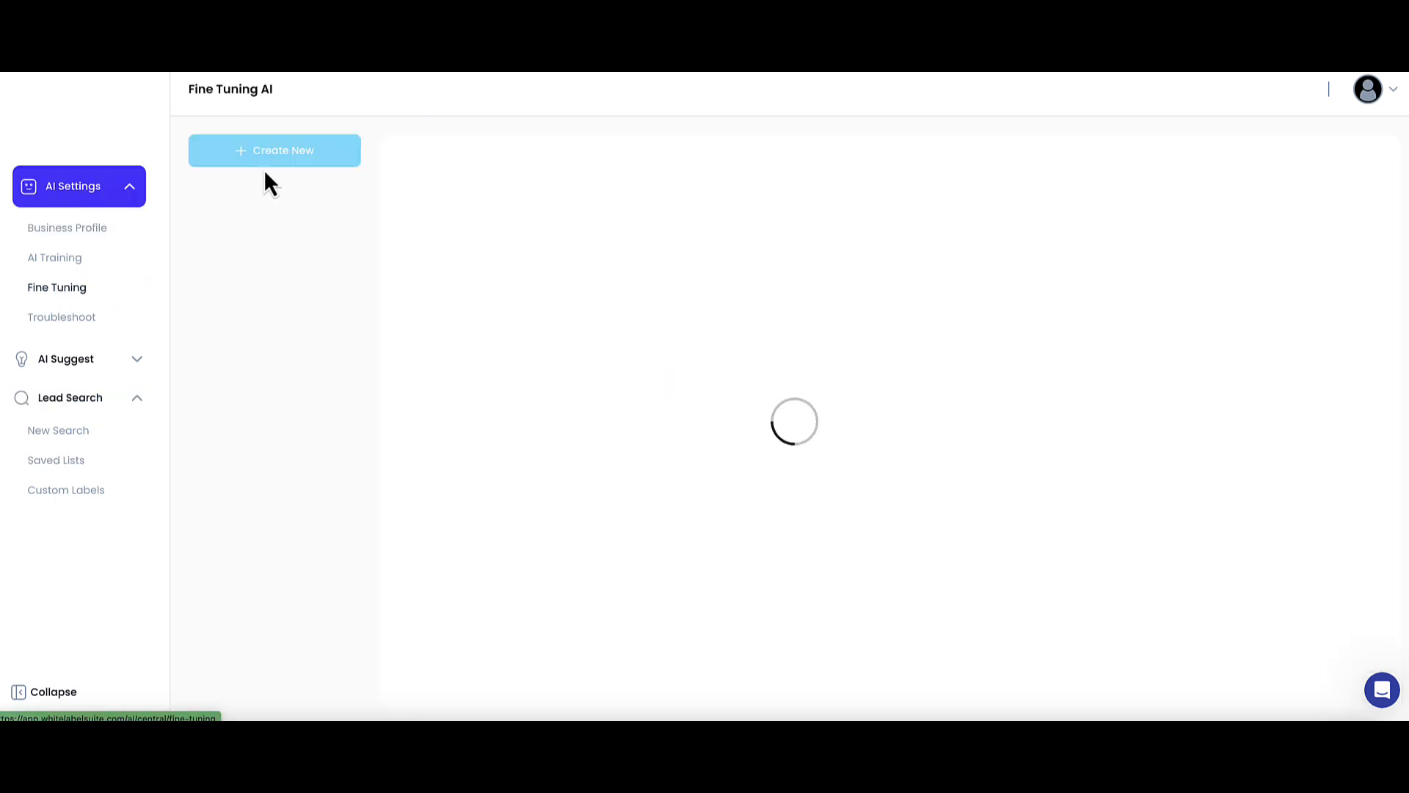
- Open the saved Realtor Principal List and select all of its records for a bulk action
left_click(57, 462)
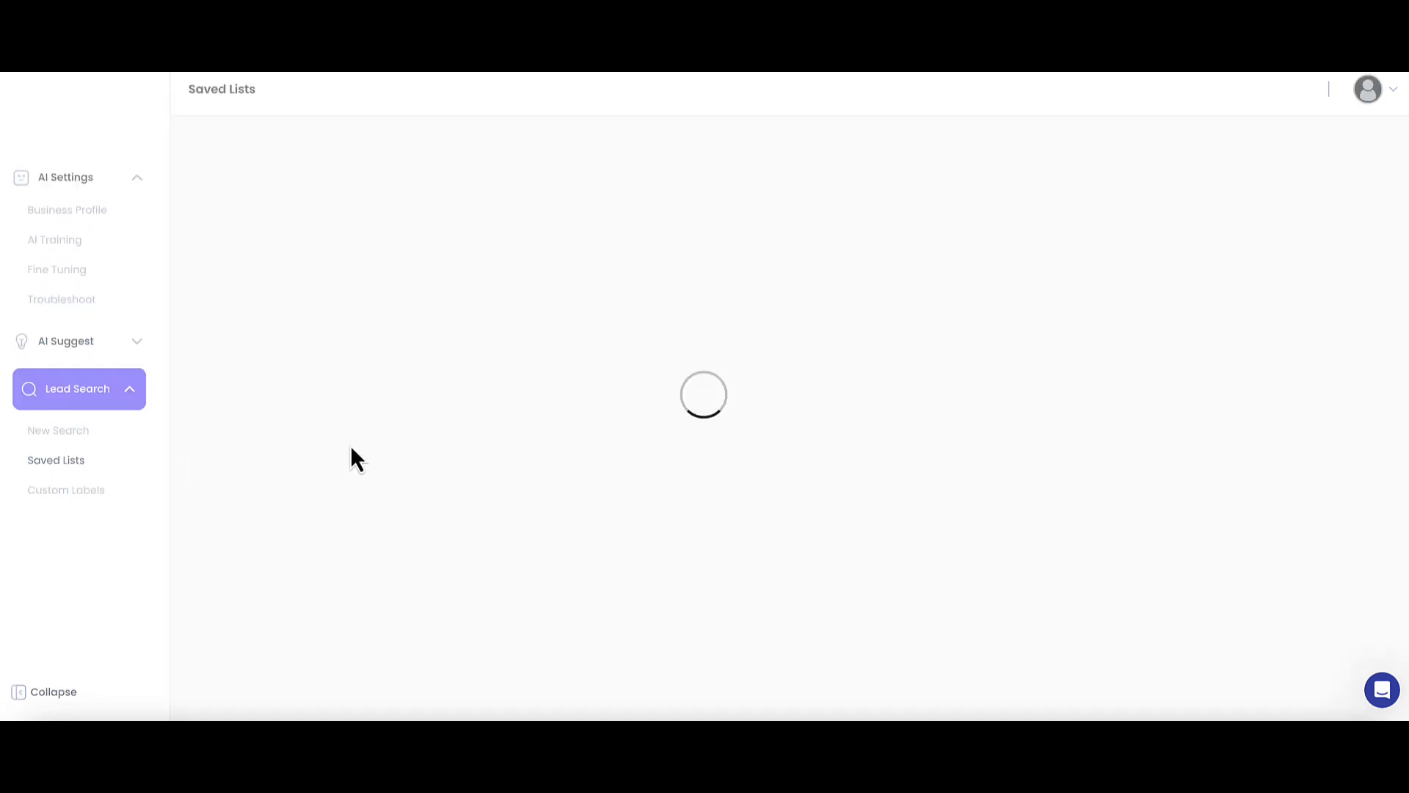
left_click(578, 315)
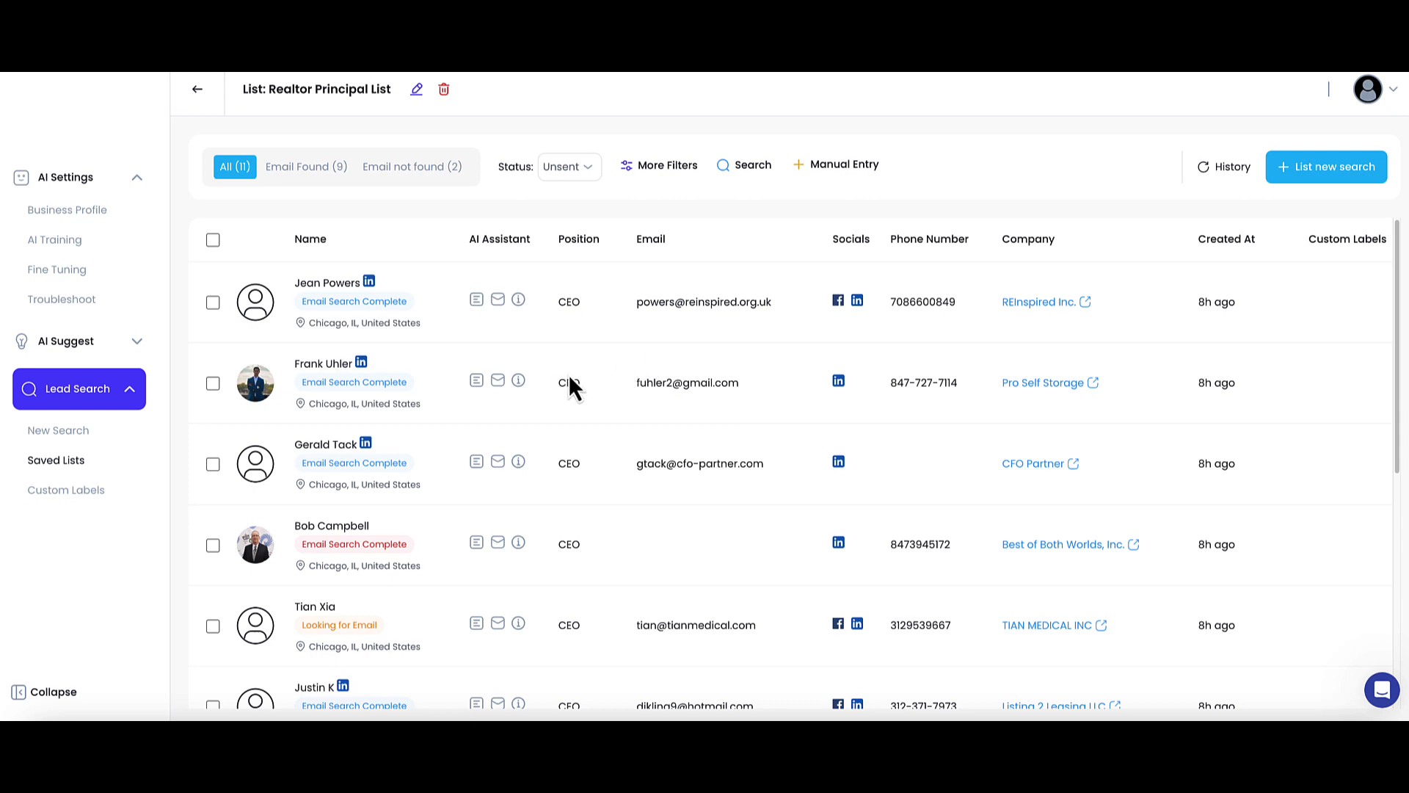
left_click_drag(469, 242, 552, 259)
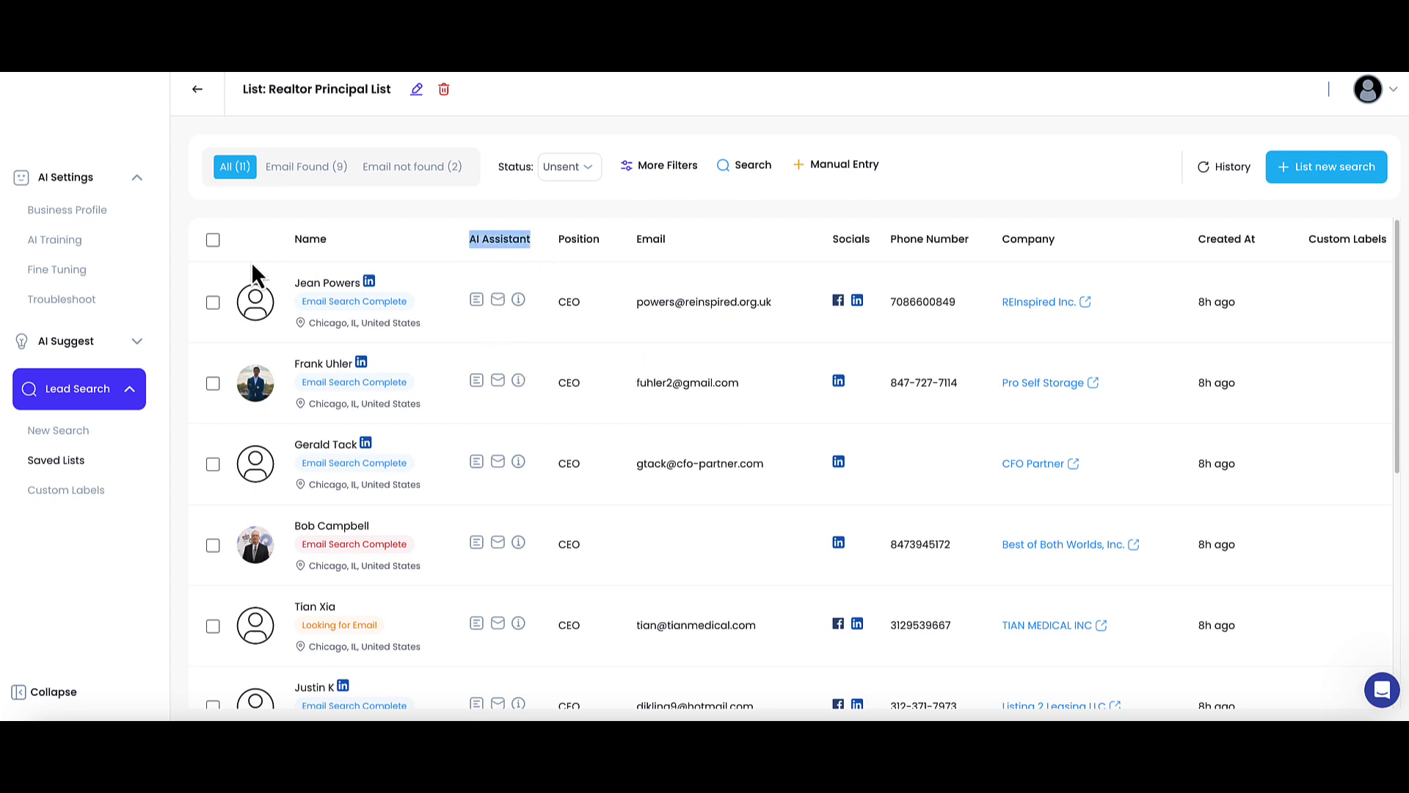
left_click(219, 241)
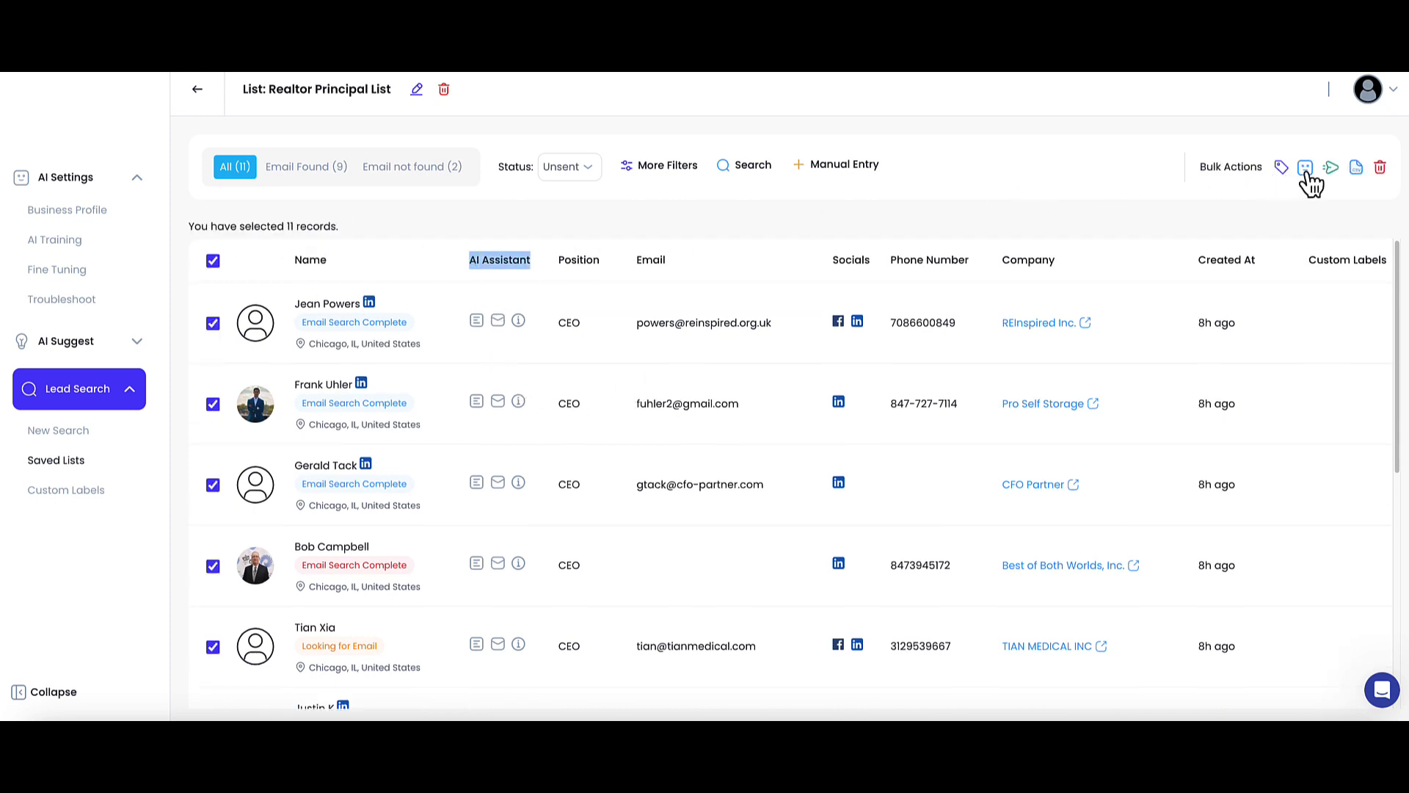